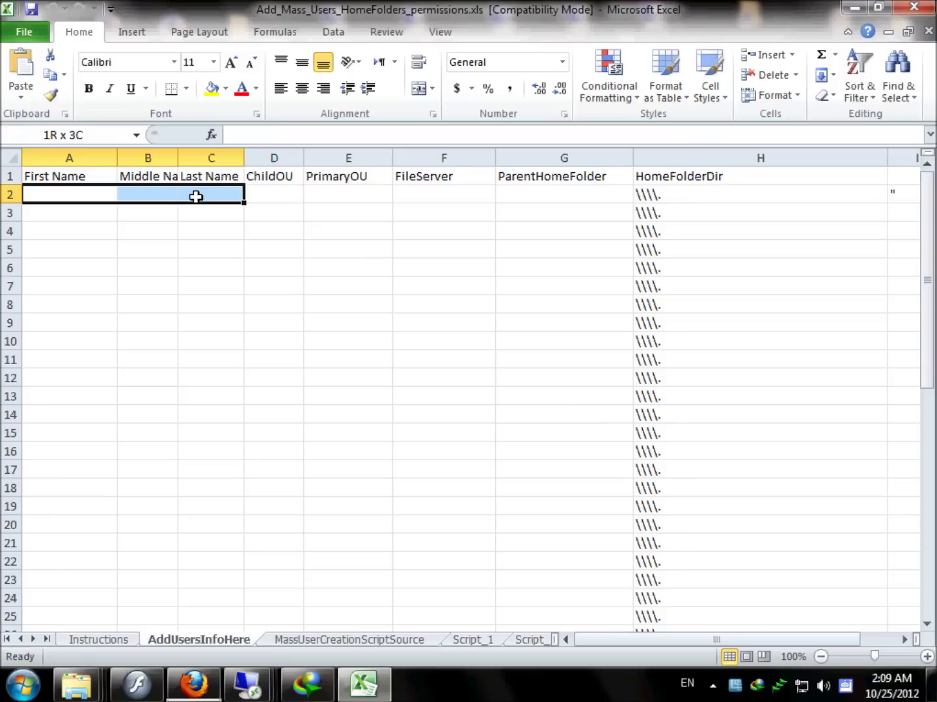
# Widen the Middle Name and Last Name columns and paste the user names into A2:C2 as text only.
pyautogui.click(173, 159)
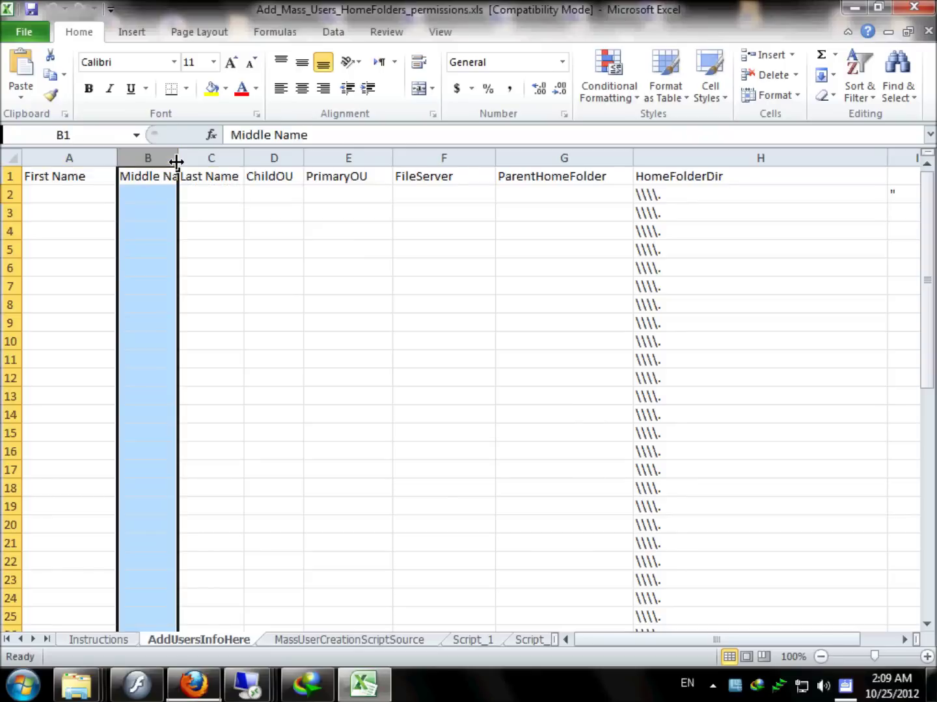
pyautogui.moveTo(268, 161); pyautogui.dragTo(288, 160)
pyautogui.moveTo(65, 194); pyautogui.dragTo(237, 193)
pyautogui.rightClick(105, 195)
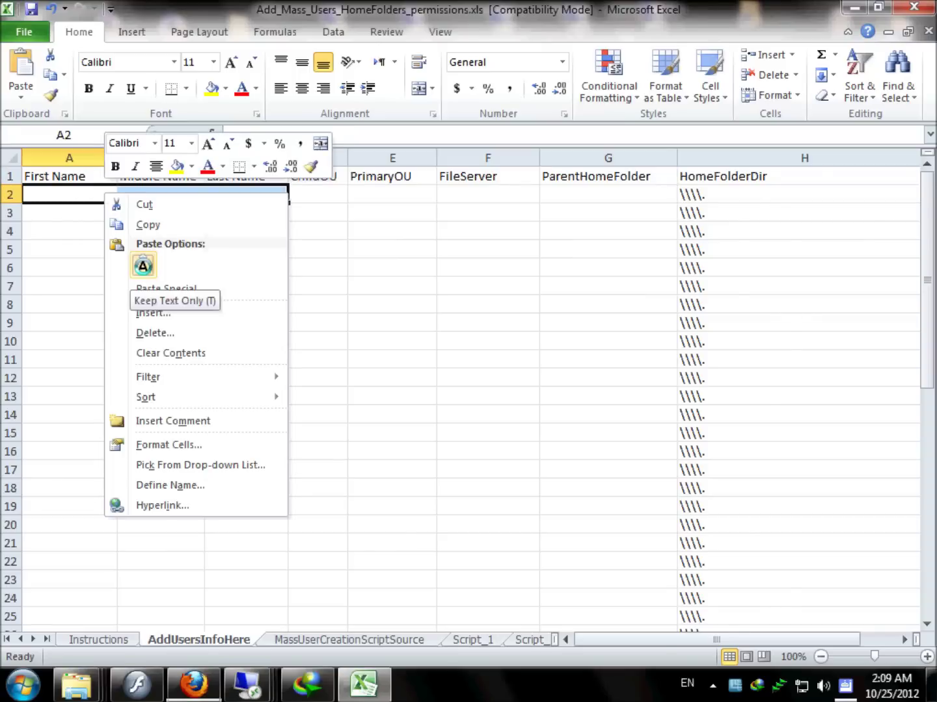
pyautogui.click(143, 267)
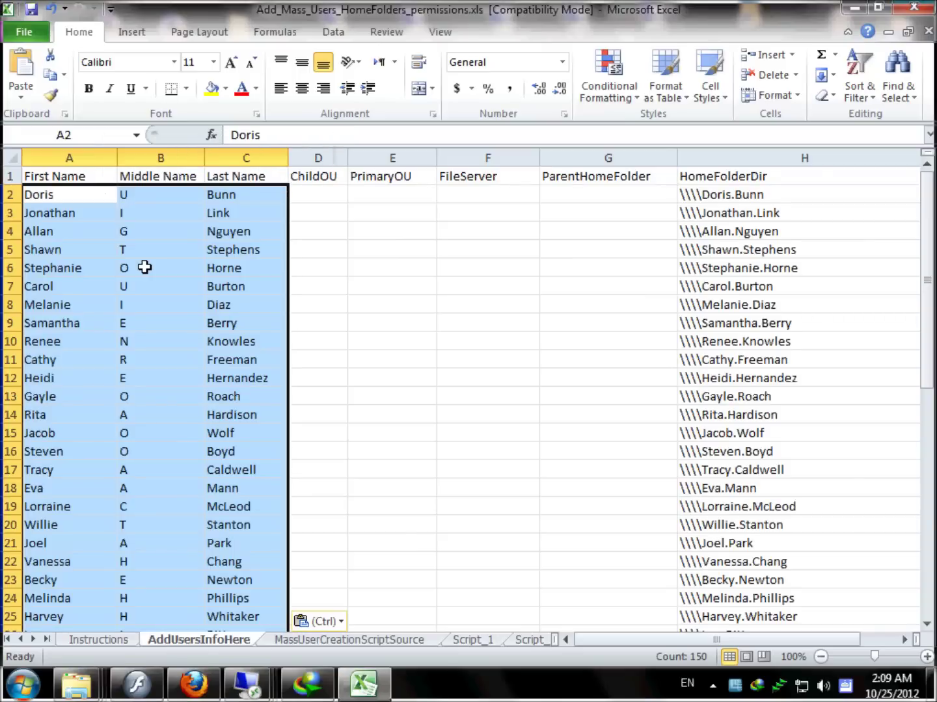
# Enter users, IT, ca-dc-01 and homedir$ into D2:G2, then select the users and IT cells.
pyautogui.click(334, 190)
pyautogui.write('users')
pyautogui.click(359, 196)
pyautogui.write('IT')
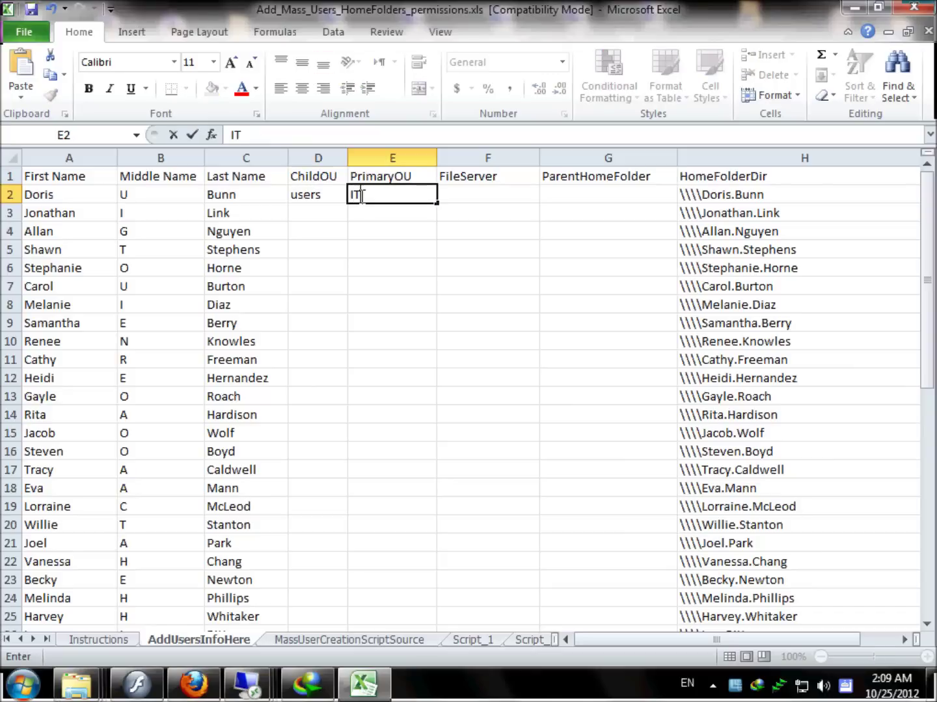
pyautogui.click(486, 190)
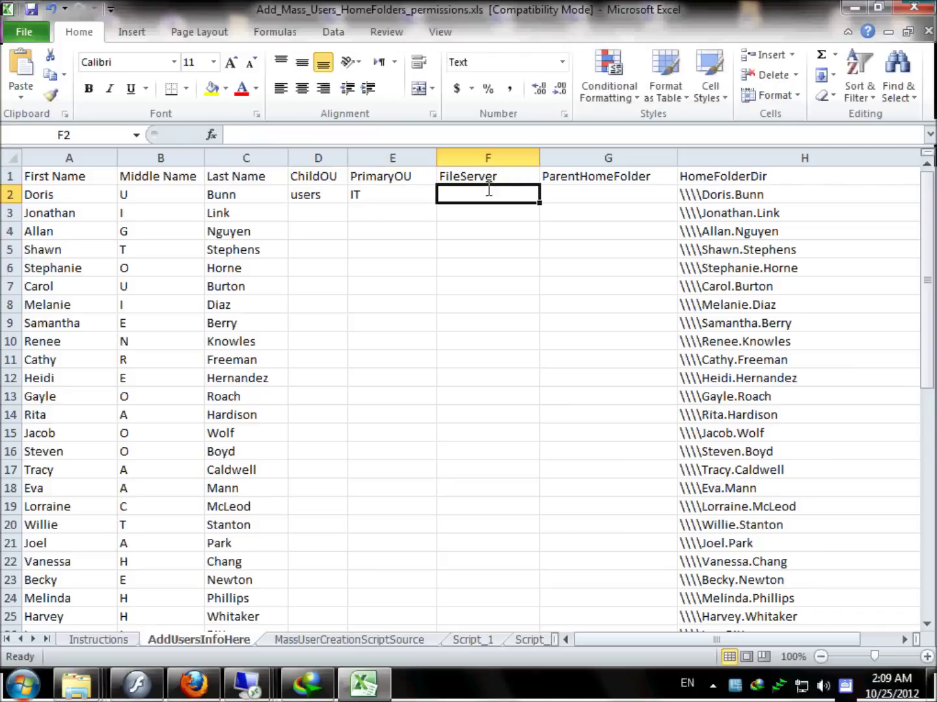
pyautogui.write('ca')
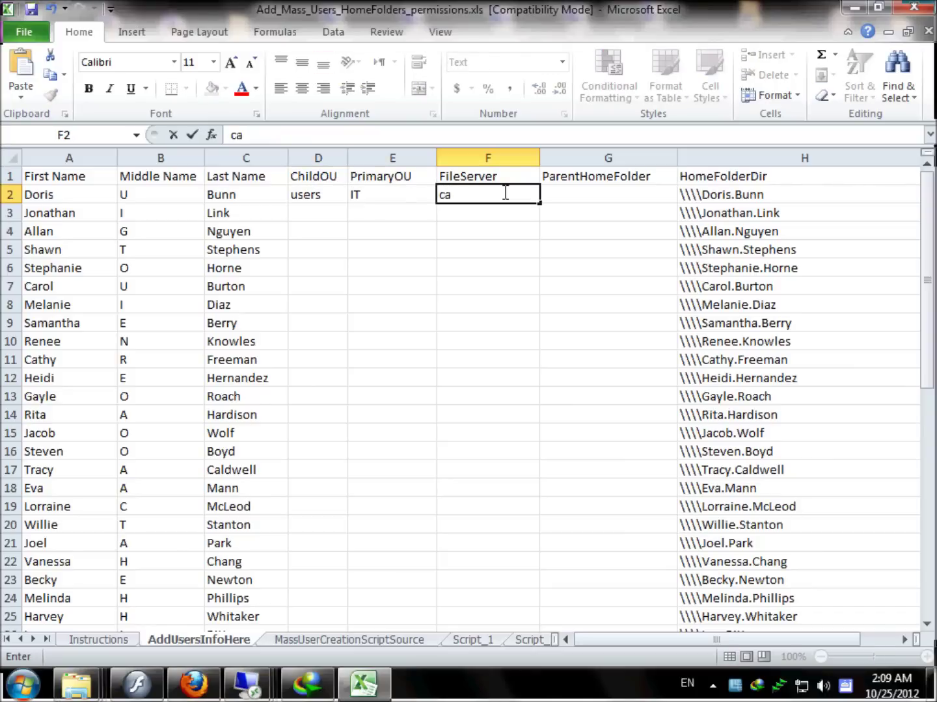
pyautogui.write('-dc-01')
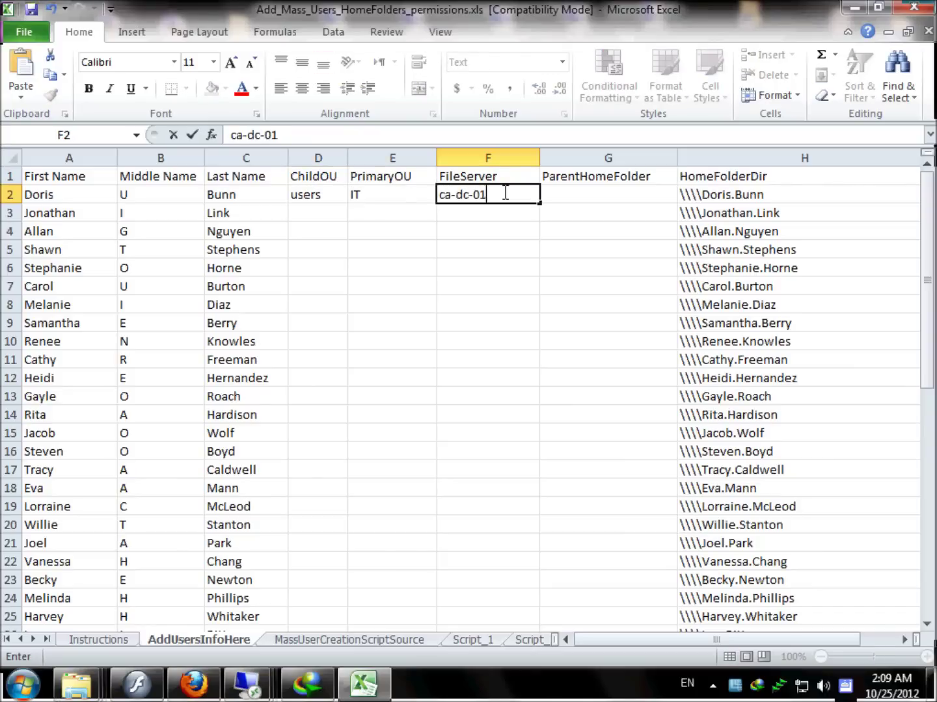
pyautogui.click(599, 194)
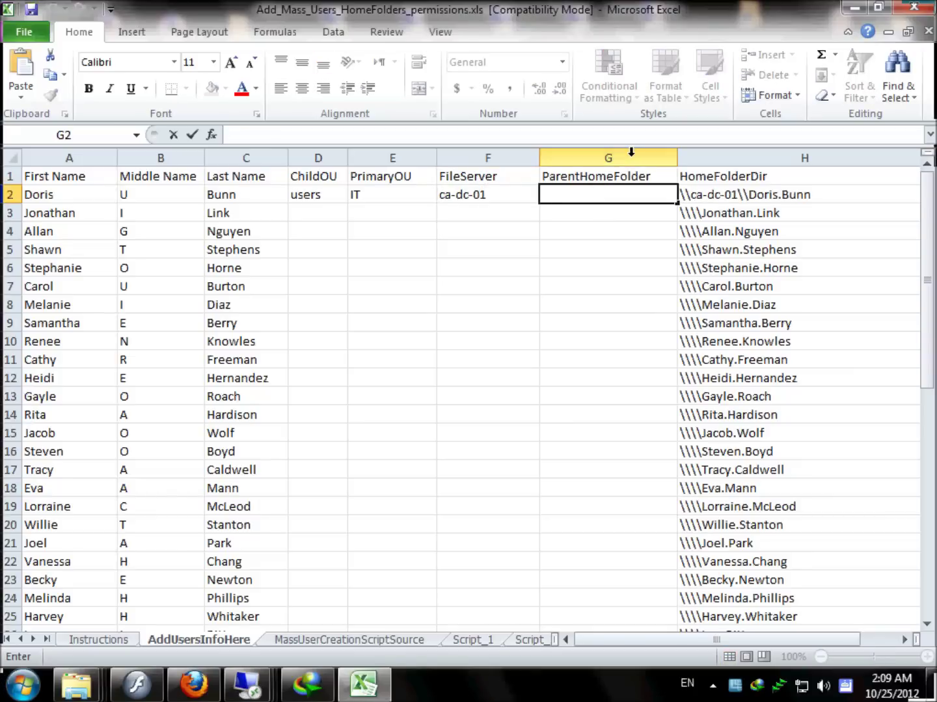
pyautogui.write('home')
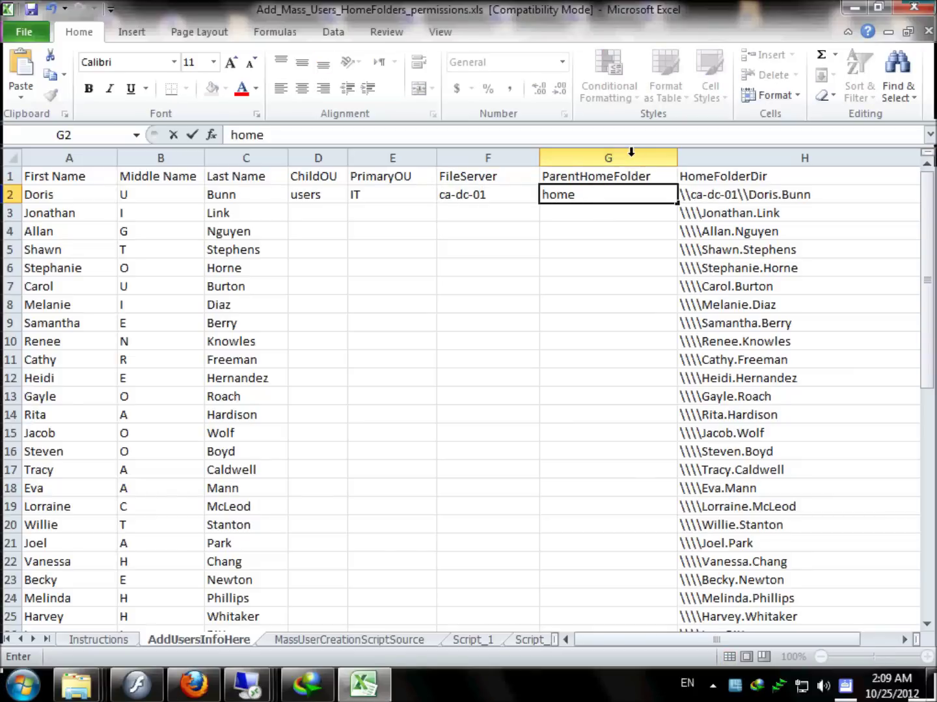
pyautogui.write('dir$')
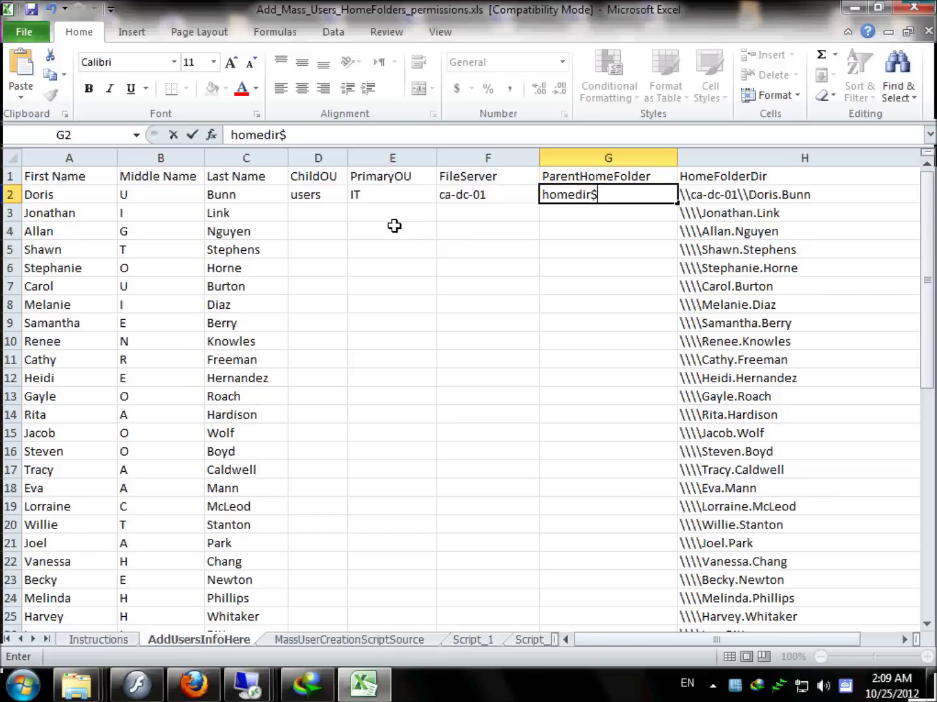
pyautogui.moveTo(333, 193); pyautogui.dragTo(610, 195)
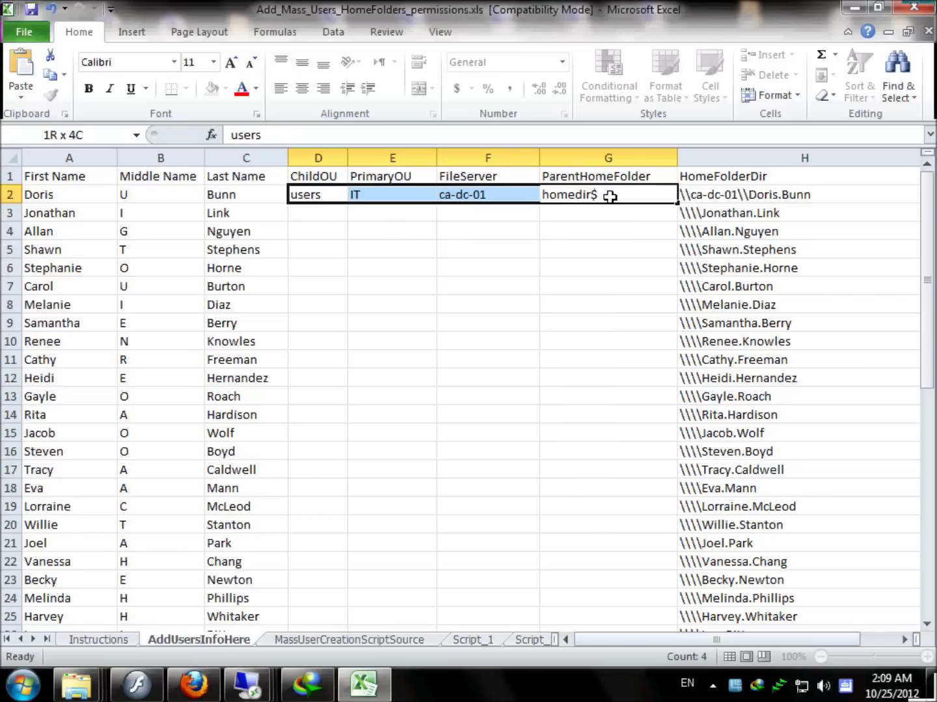
pyautogui.moveTo(306, 195); pyautogui.dragTo(392, 192)
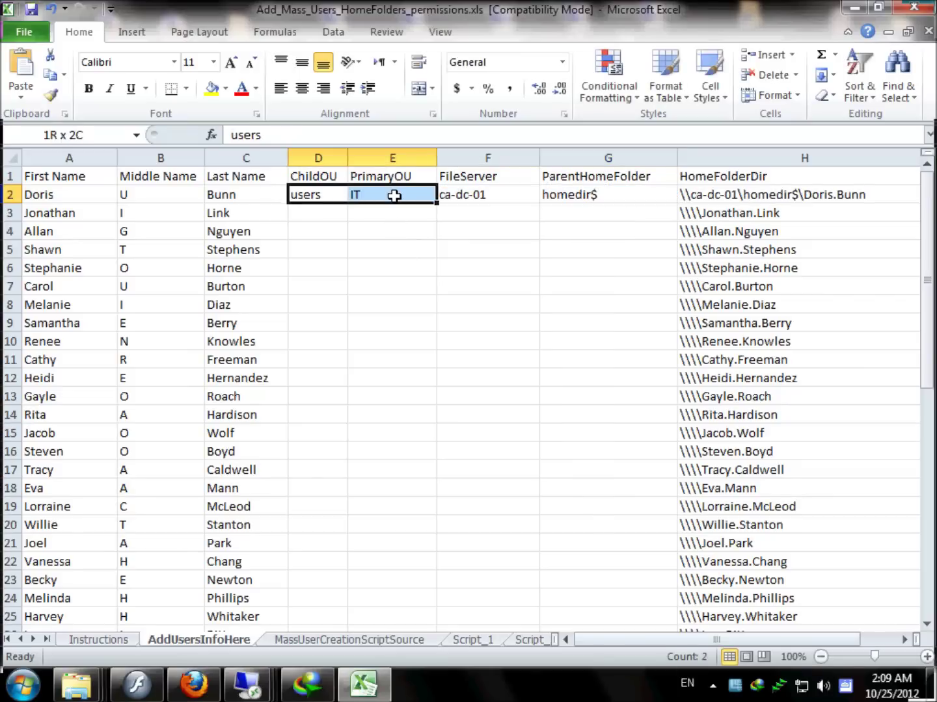
# Fill users, IT and homedir$ down to the last user row.
pyautogui.doubleClick(441, 204)
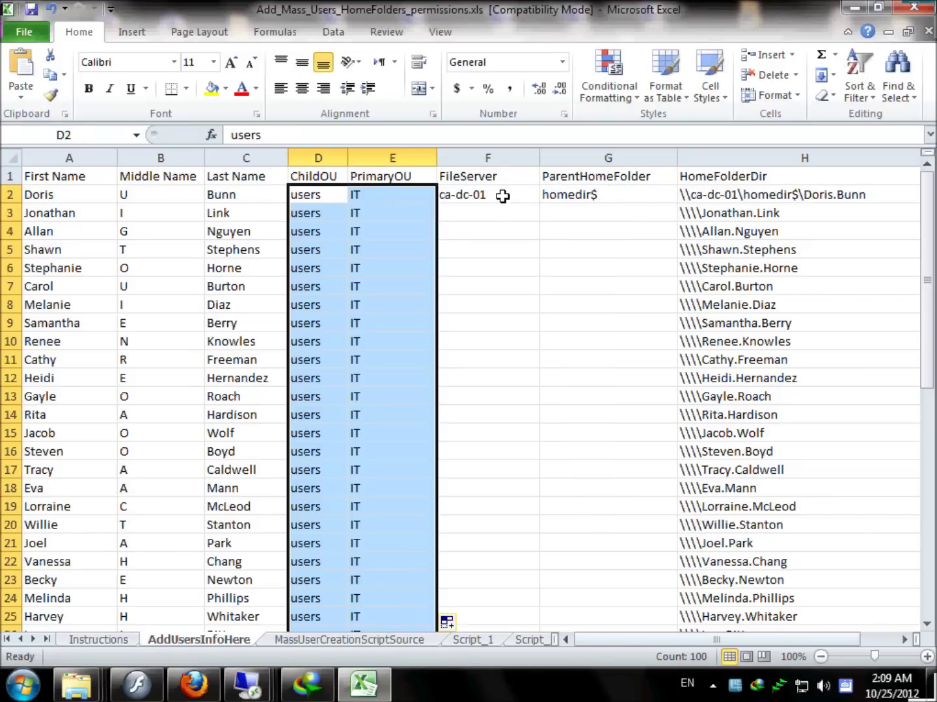
pyautogui.click(605, 199)
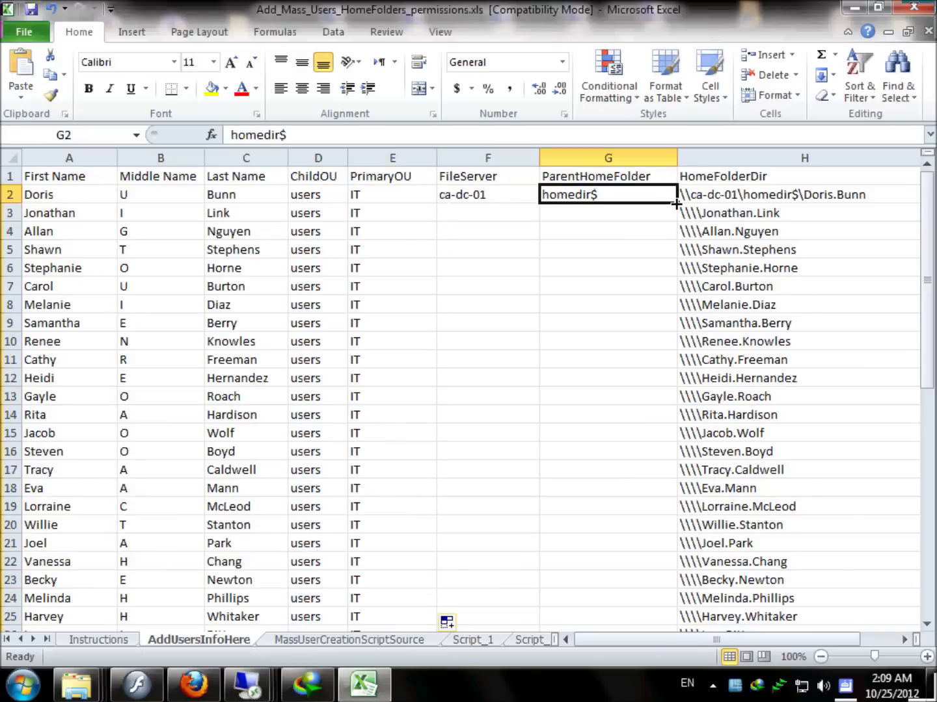
pyautogui.doubleClick(676, 203)
pyautogui.click(512, 195)
# Copy ca-dc-01 into the FileServer cell of every user row.
pyautogui.rightClick(500, 198)
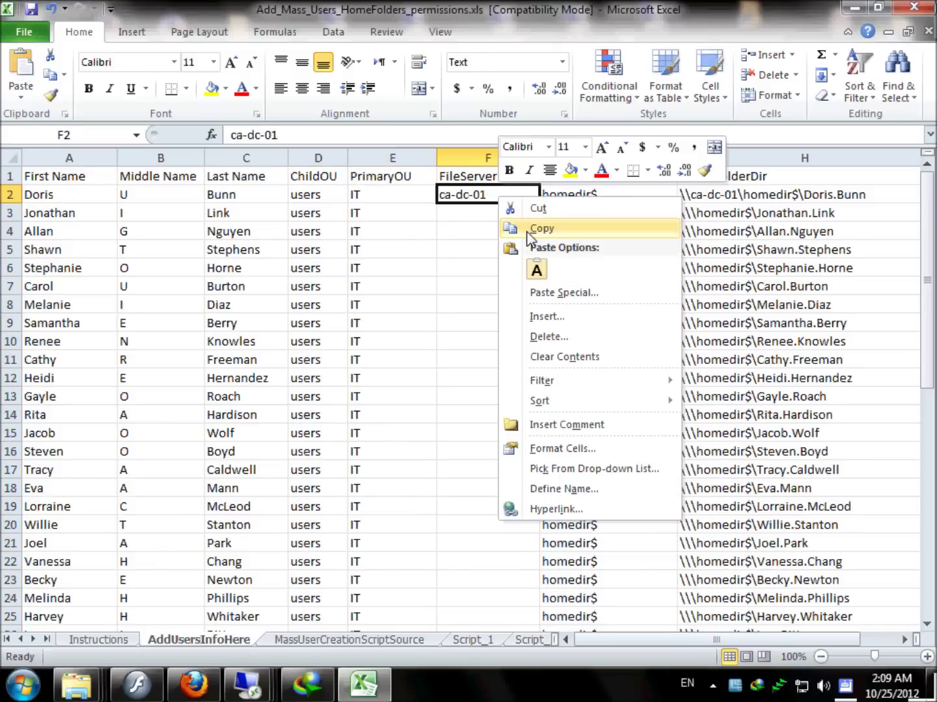
pyautogui.click(513, 229)
pyautogui.moveTo(480, 201); pyautogui.dragTo(480, 225)
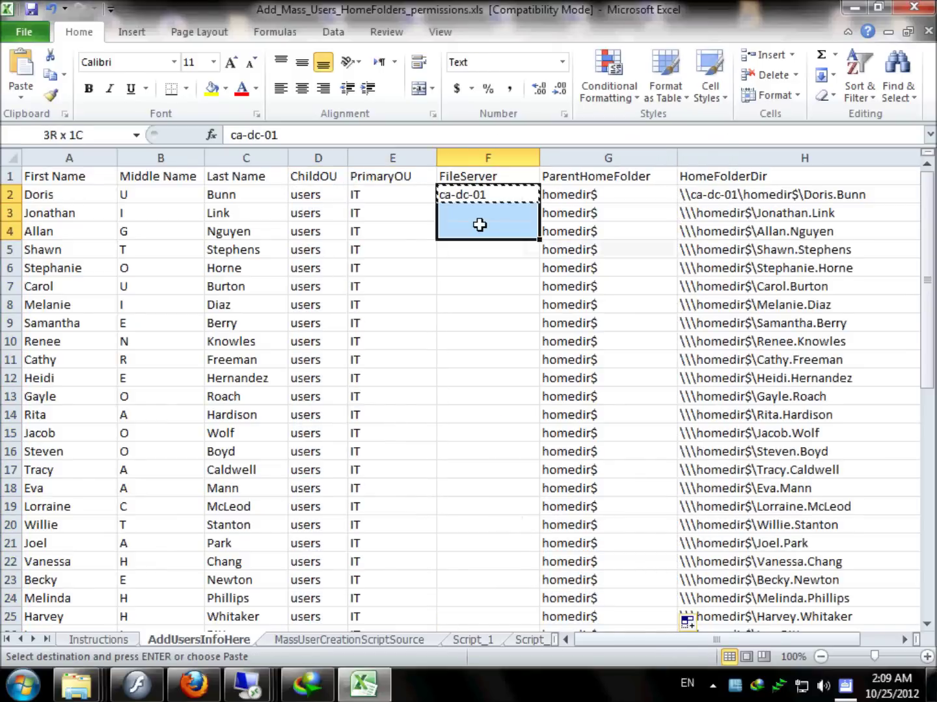
pyautogui.hotkey('ctrl', 'shift', 'Down')
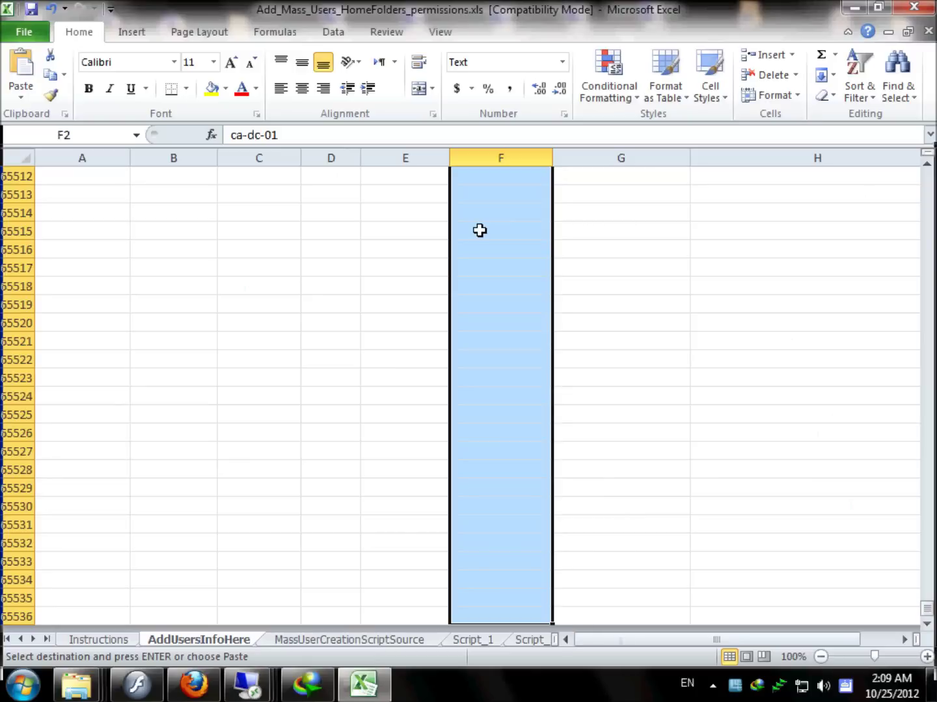
pyautogui.scroll(20, 484, 260)
pyautogui.moveTo(929, 614); pyautogui.dragTo(923, 160)
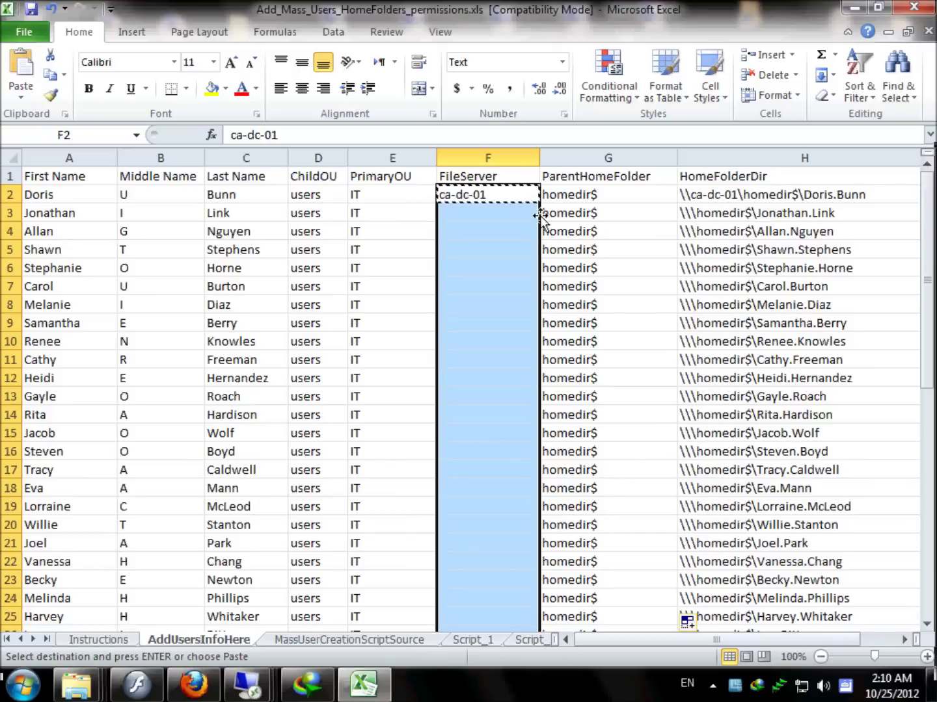
pyautogui.moveTo(480, 196); pyautogui.dragTo(498, 575)
pyautogui.scroll(8, 485, 494)
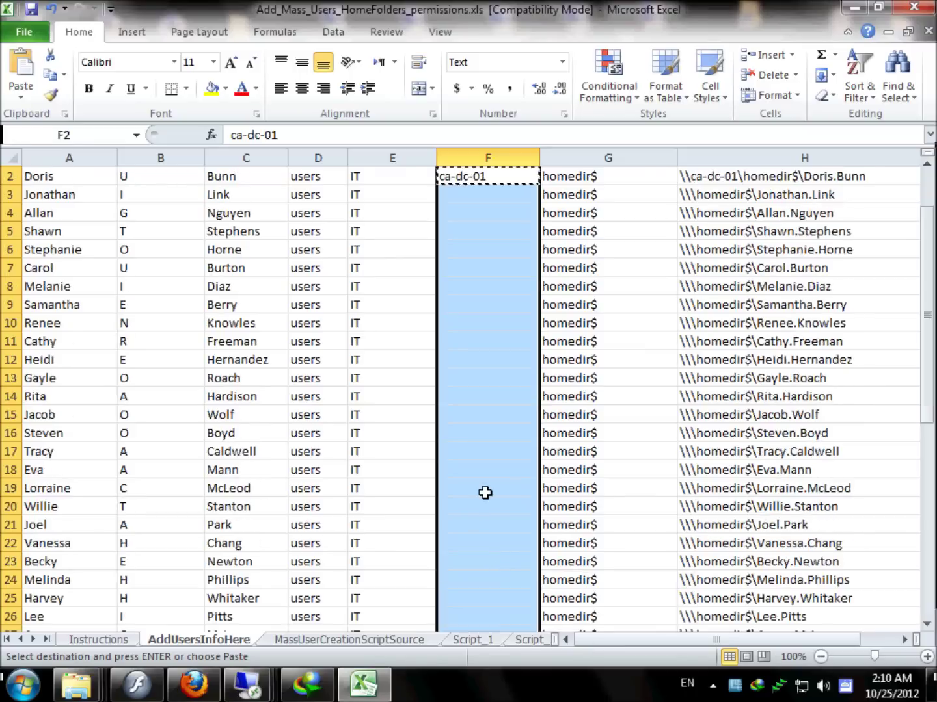
pyautogui.scroll(1, 485, 493)
pyautogui.rightClick(477, 194)
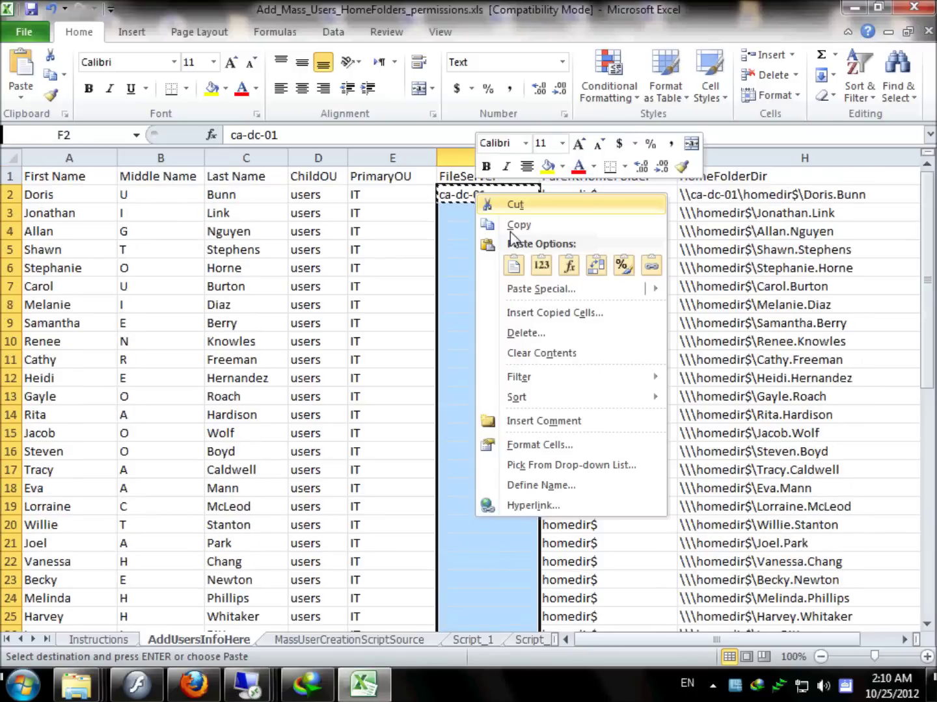
pyautogui.click(514, 265)
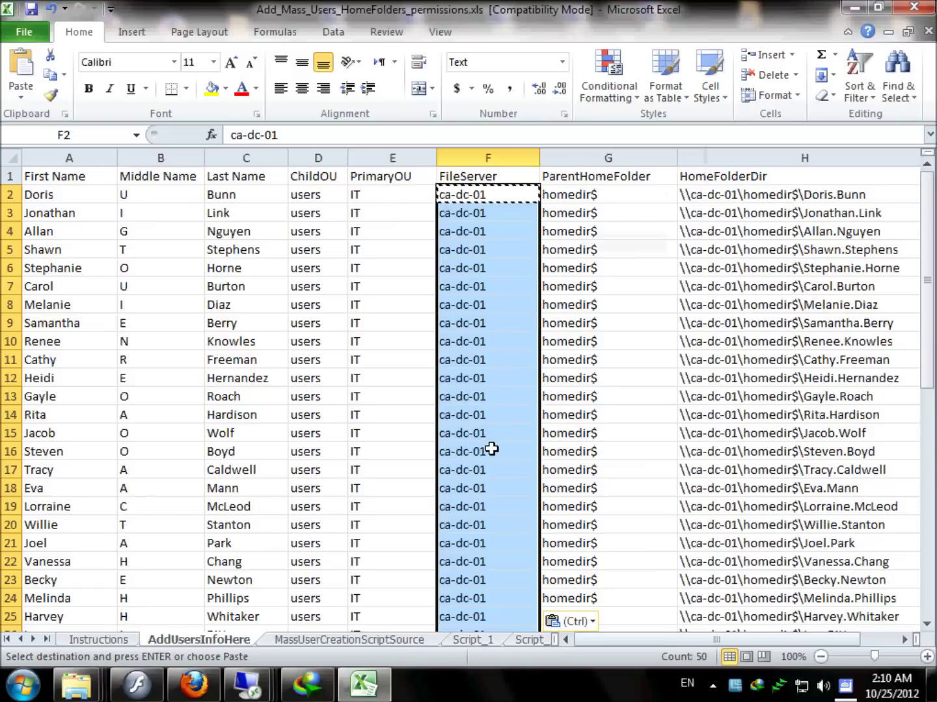
pyautogui.click(331, 643)
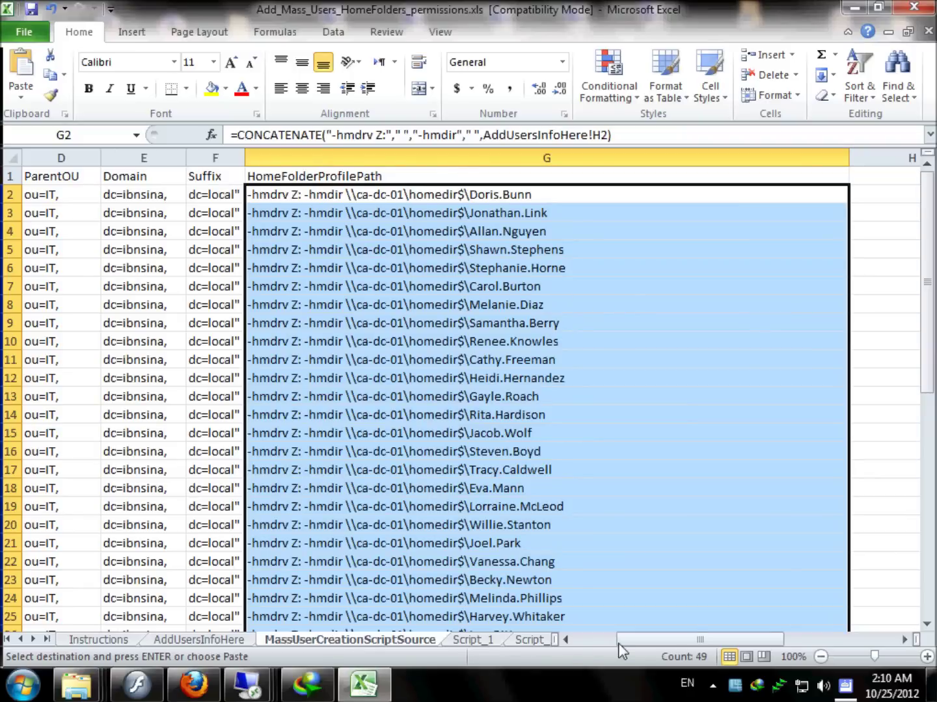
# Fill the Script_1 dsadd command down for all users.
pyautogui.moveTo(654, 645); pyautogui.dragTo(614, 649)
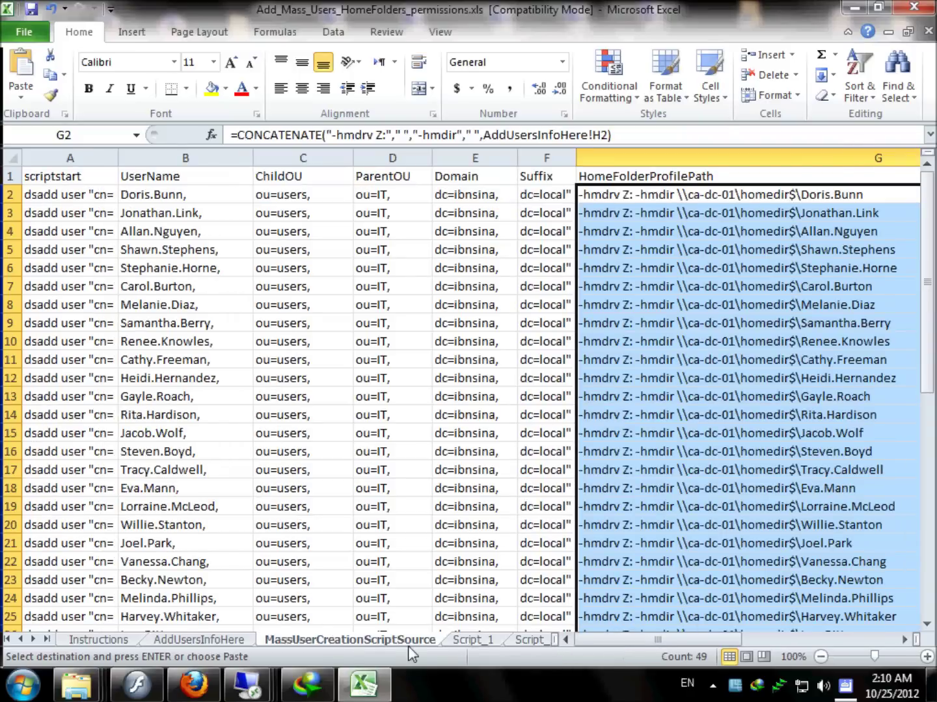
pyautogui.click(480, 641)
pyautogui.scroll(-2, 558, 214)
pyautogui.scroll(2, 560, 214)
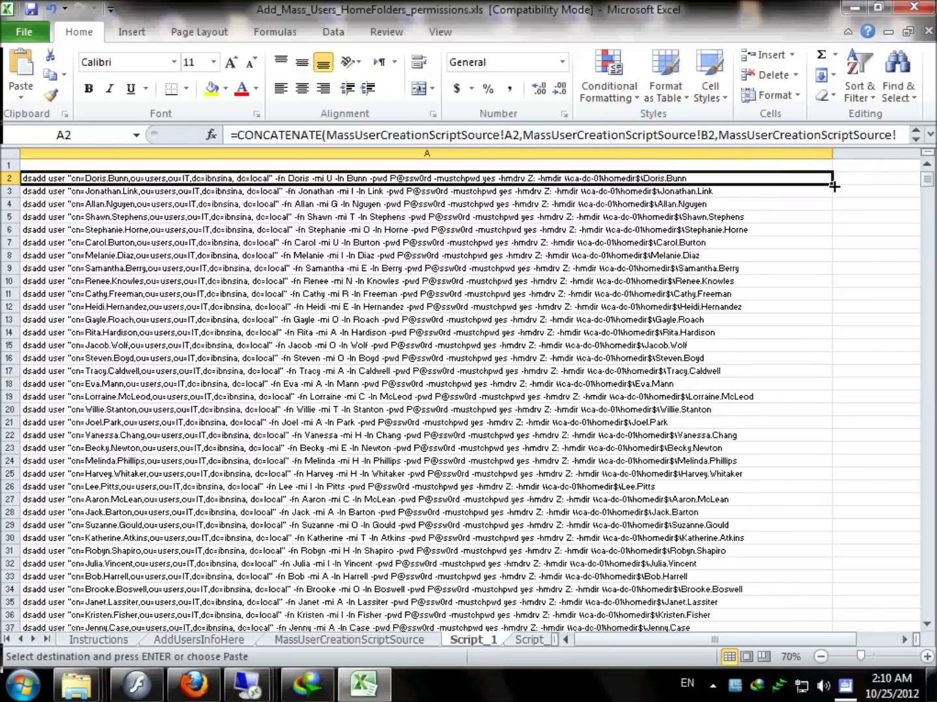
pyautogui.doubleClick(833, 187)
pyautogui.scroll(-6, 524, 442)
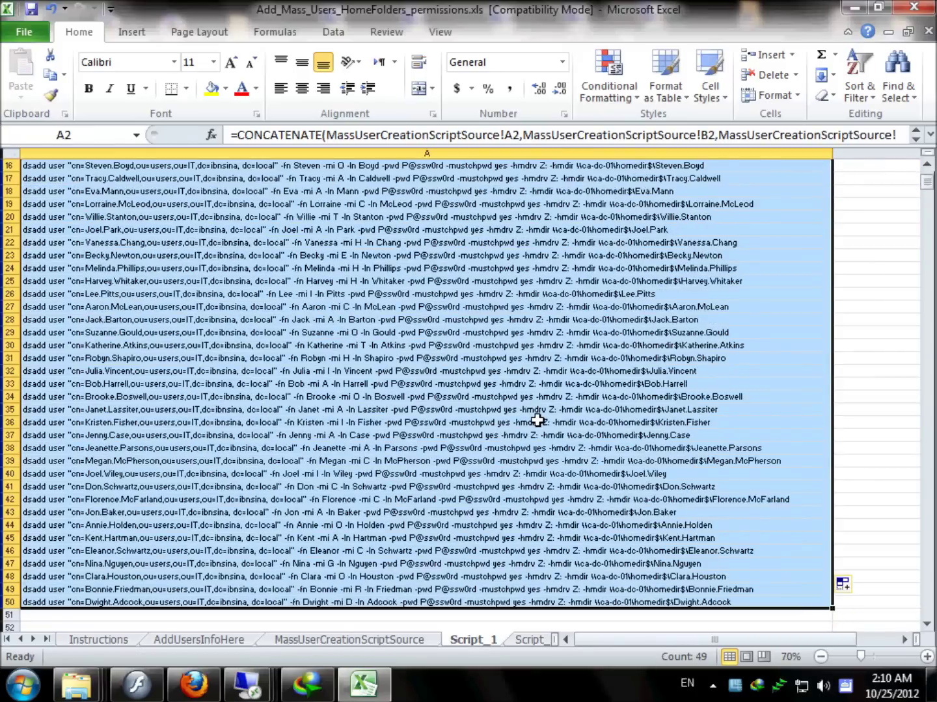
# Fill the Script_2 mkdir command down to row 49.
pyautogui.click(528, 640)
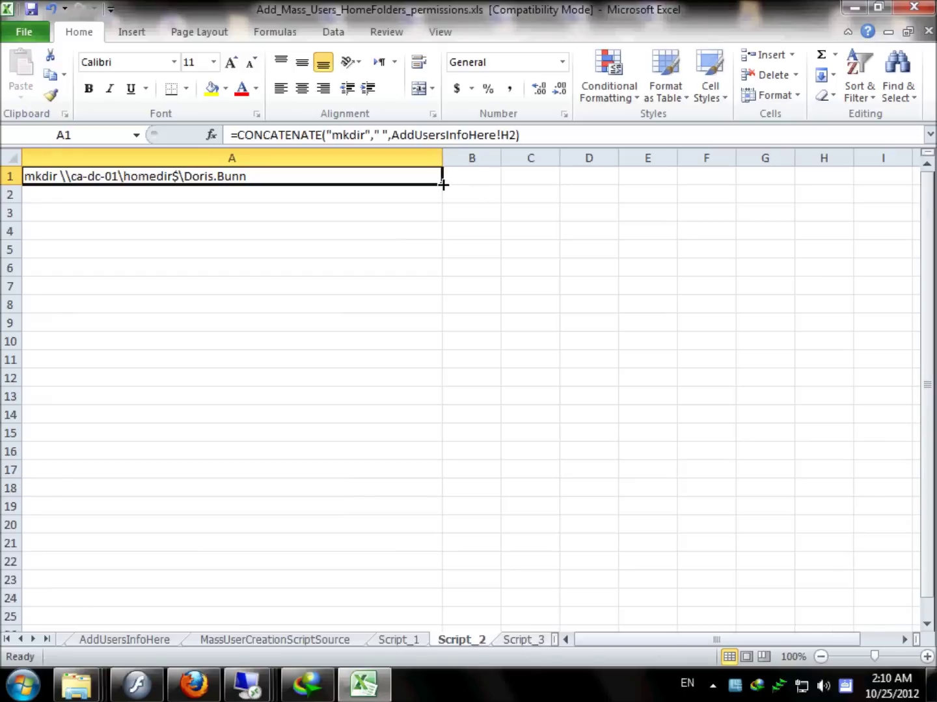
pyautogui.moveTo(443, 184); pyautogui.dragTo(459, 517)
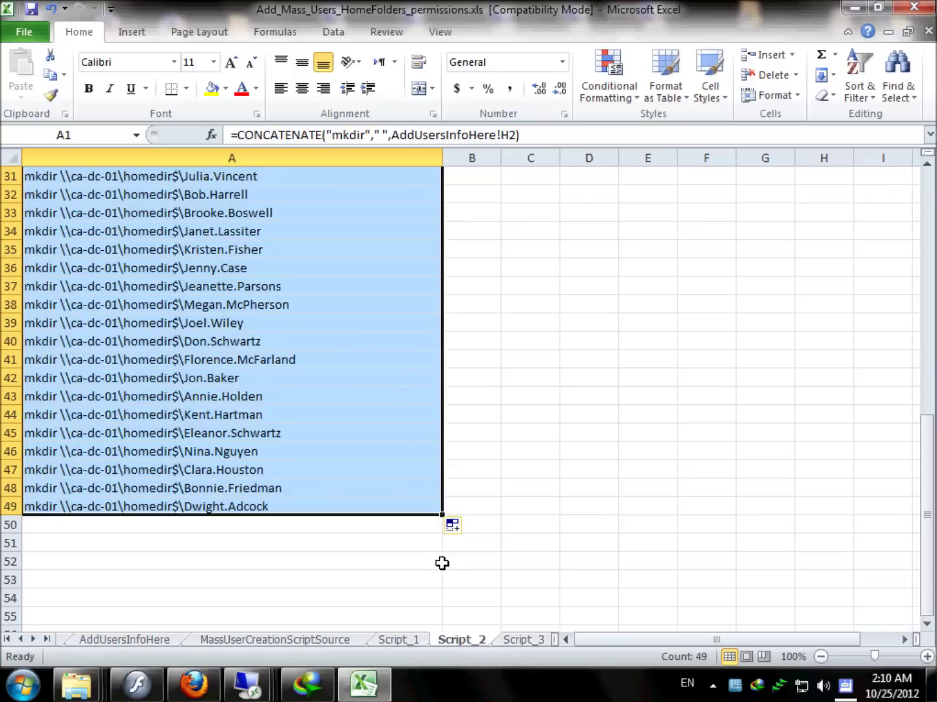
pyautogui.scroll(10, 447, 553)
pyautogui.scroll(-7, 459, 550)
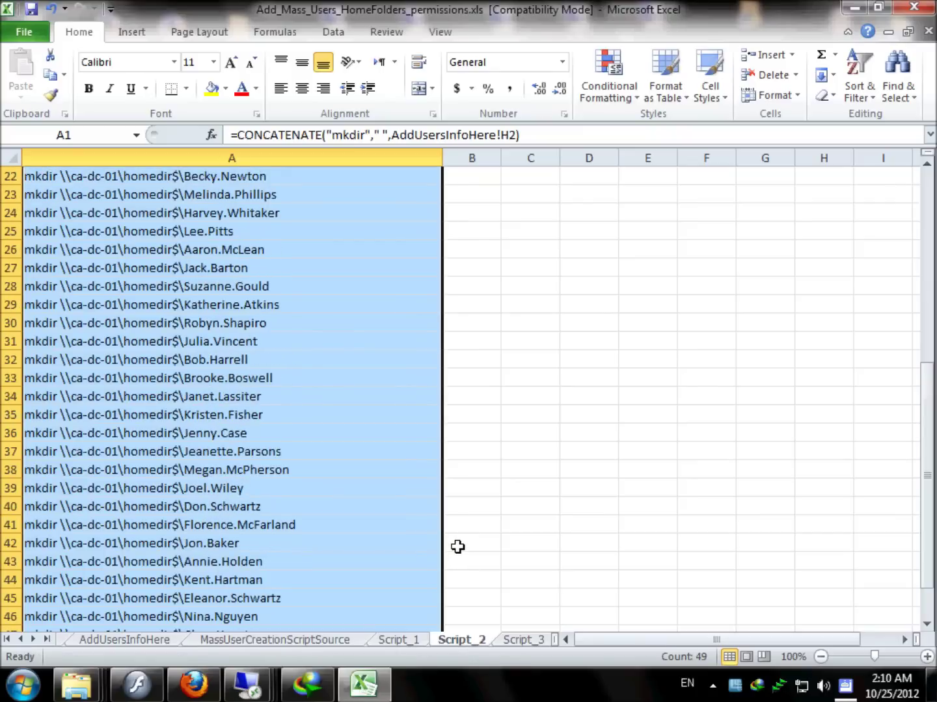
pyautogui.scroll(-4, 457, 548)
# Fill the Script_3 icacls grant command down through row 49.
pyautogui.click(518, 642)
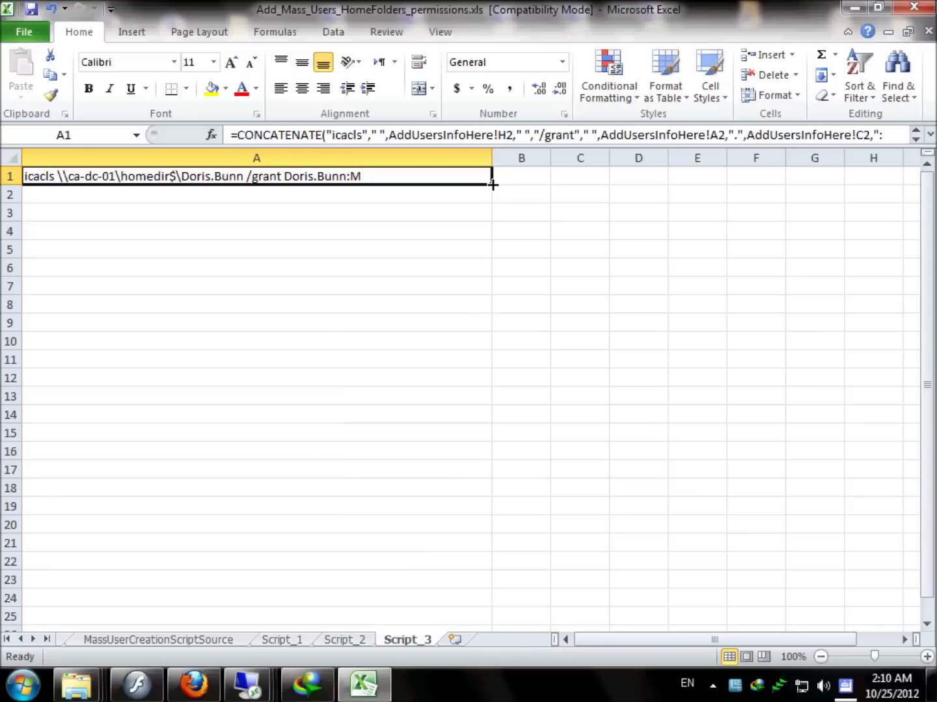
pyautogui.moveTo(493, 185); pyautogui.dragTo(504, 508)
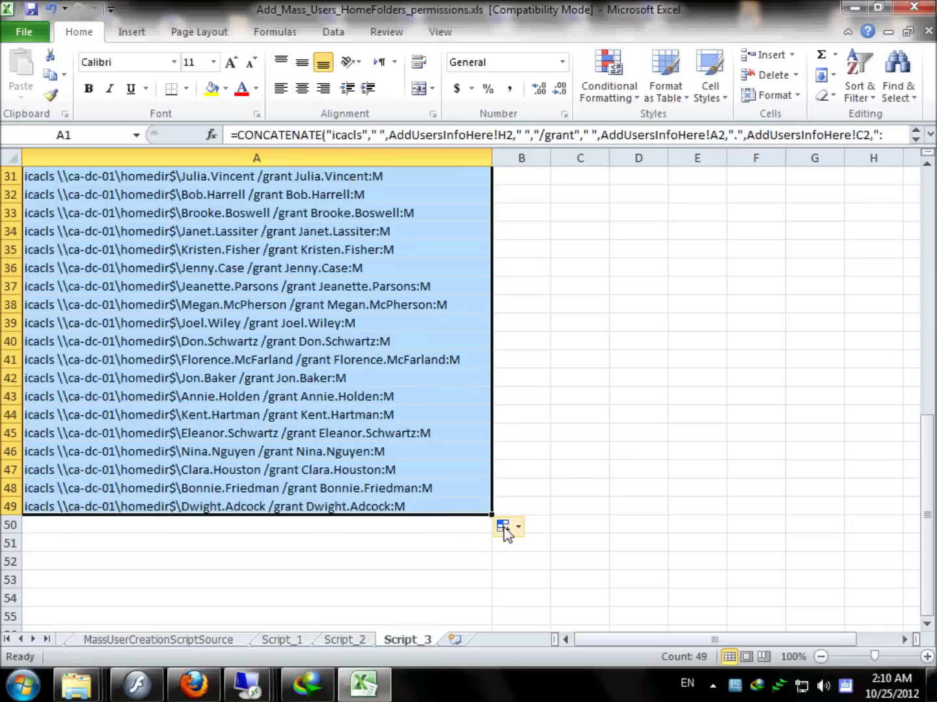
pyautogui.scroll(10, 583, 441)
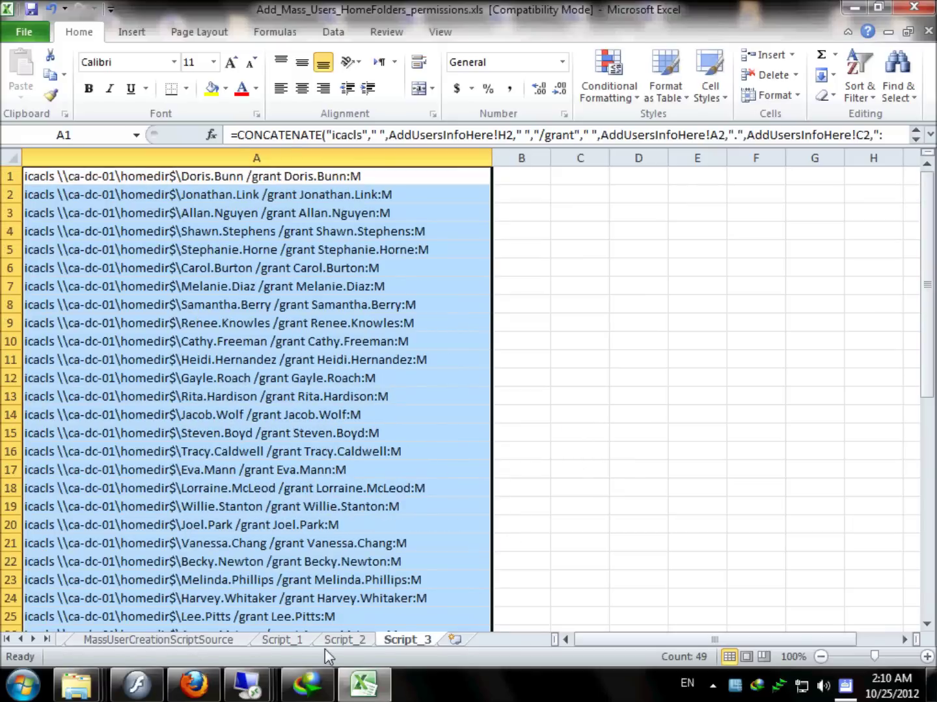
# Copy the Script_1 dsadd commands and switch to the remote server session.
pyautogui.click(293, 641)
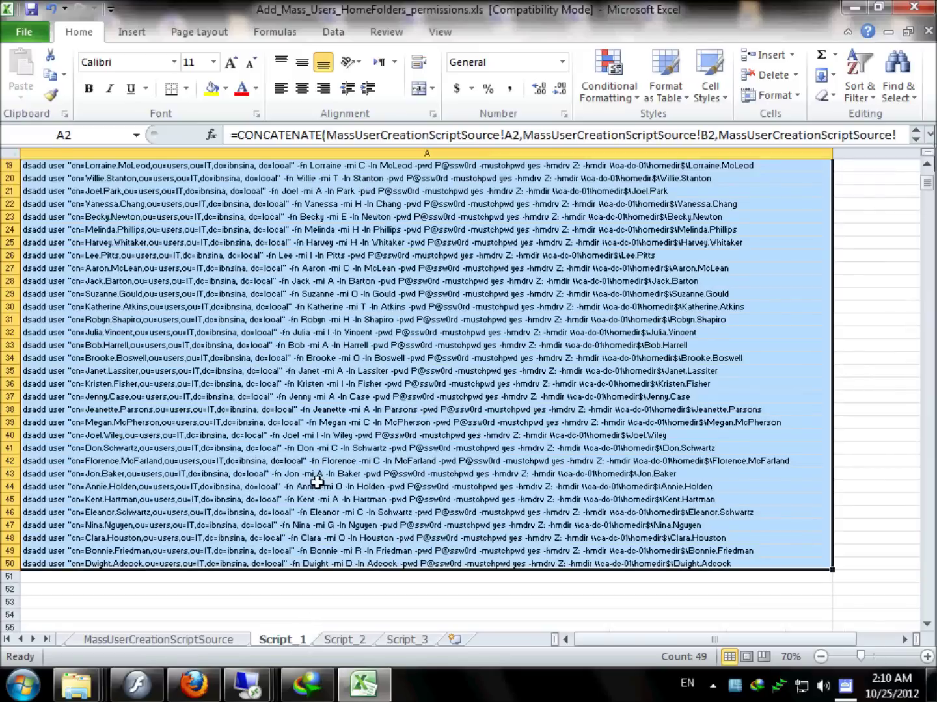
pyautogui.scroll(6, 317, 481)
pyautogui.rightClick(343, 187)
pyautogui.click(372, 202)
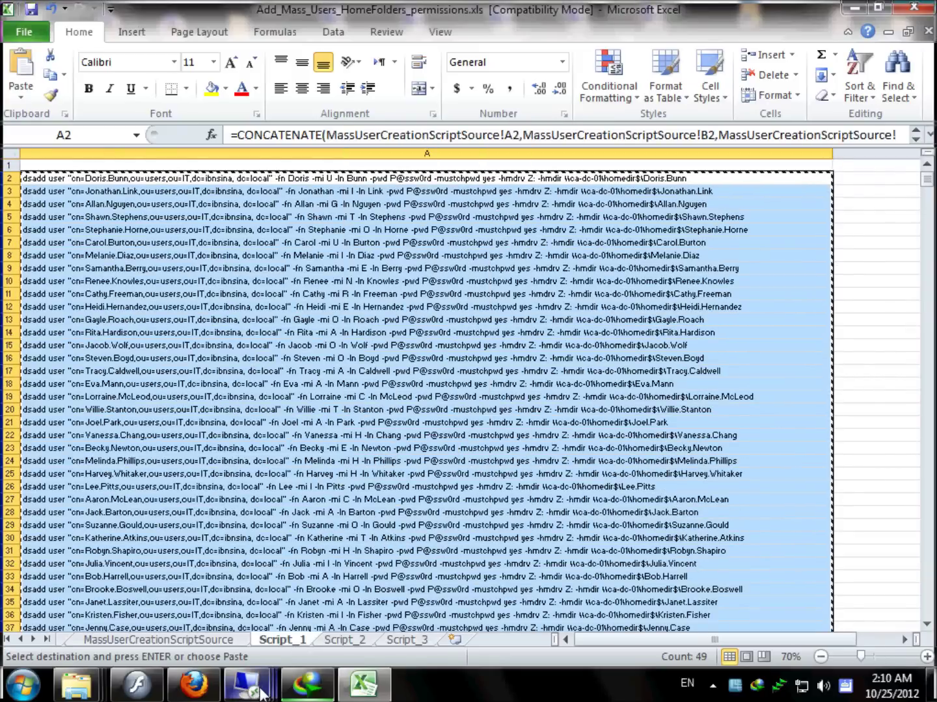
pyautogui.moveTo(260, 691)
pyautogui.click(454, 561)
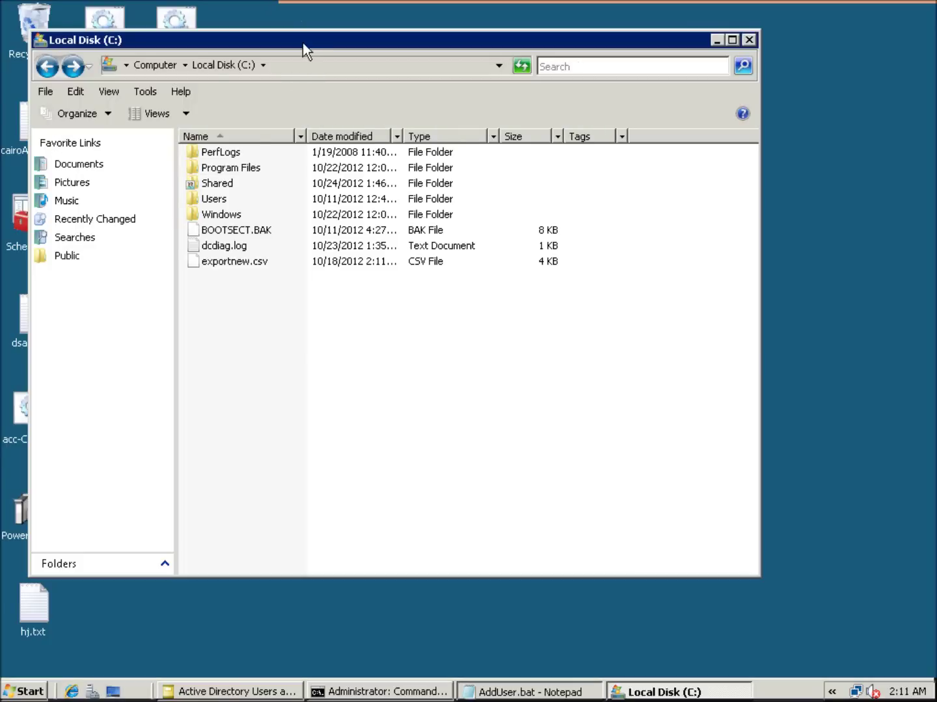
# Add a new folder named HomeDir to the root of the server's Local Disk (C:).
pyautogui.moveTo(310, 49); pyautogui.dragTo(343, 63)
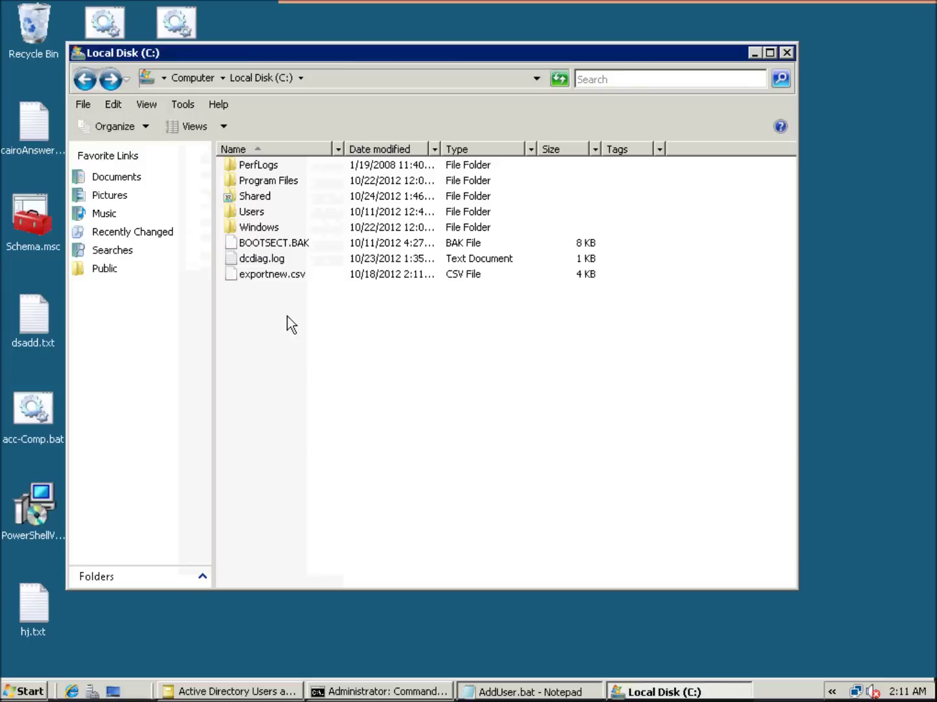
pyautogui.rightClick(252, 322)
pyautogui.moveTo(368, 473)
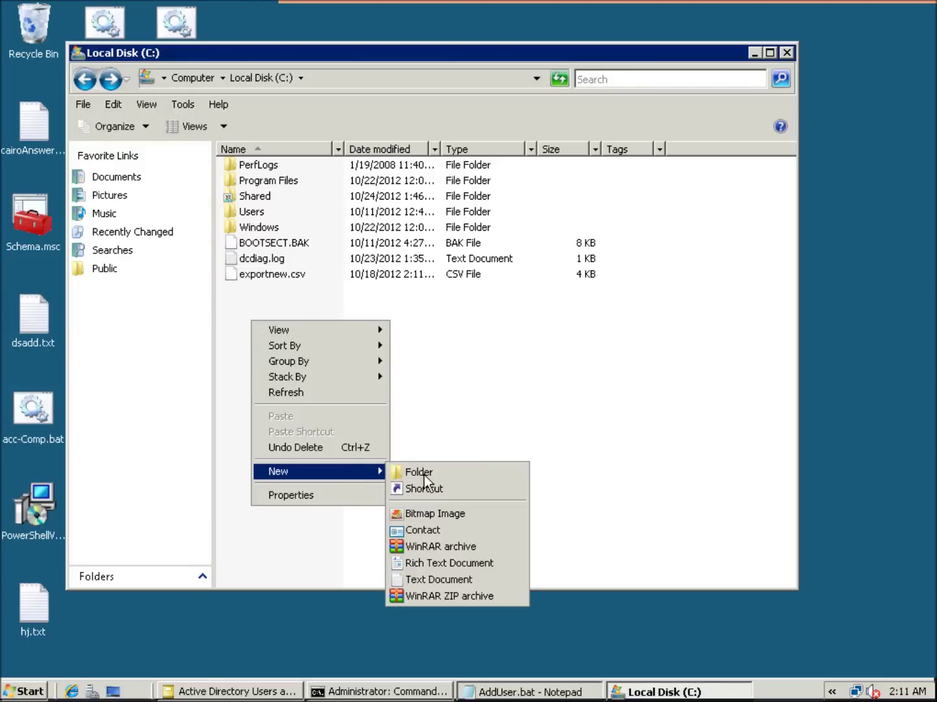
pyautogui.click(424, 475)
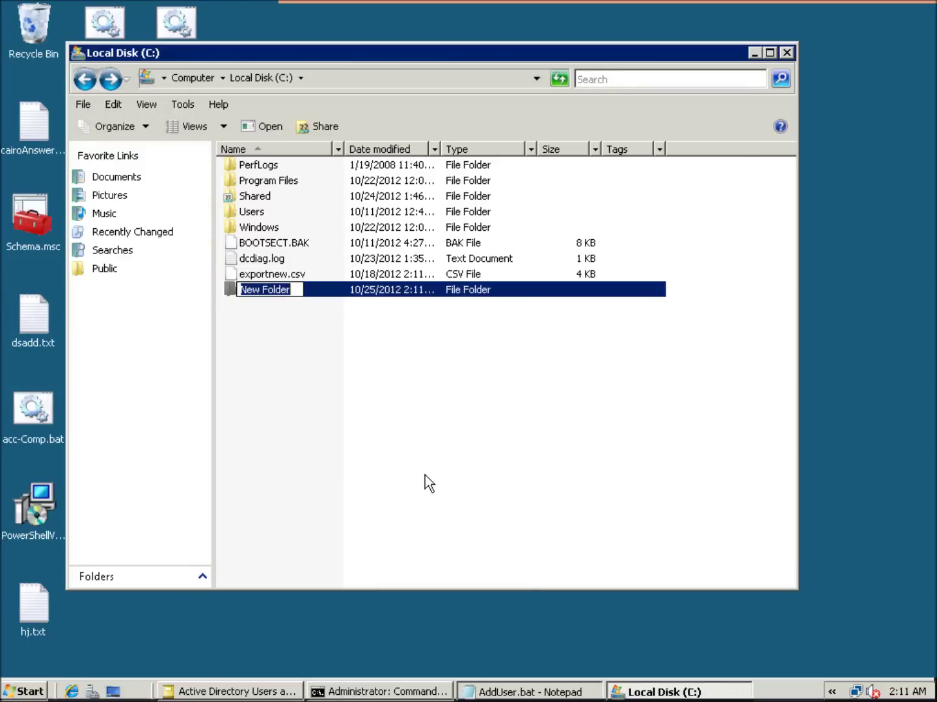
pyautogui.write('HomeDir')
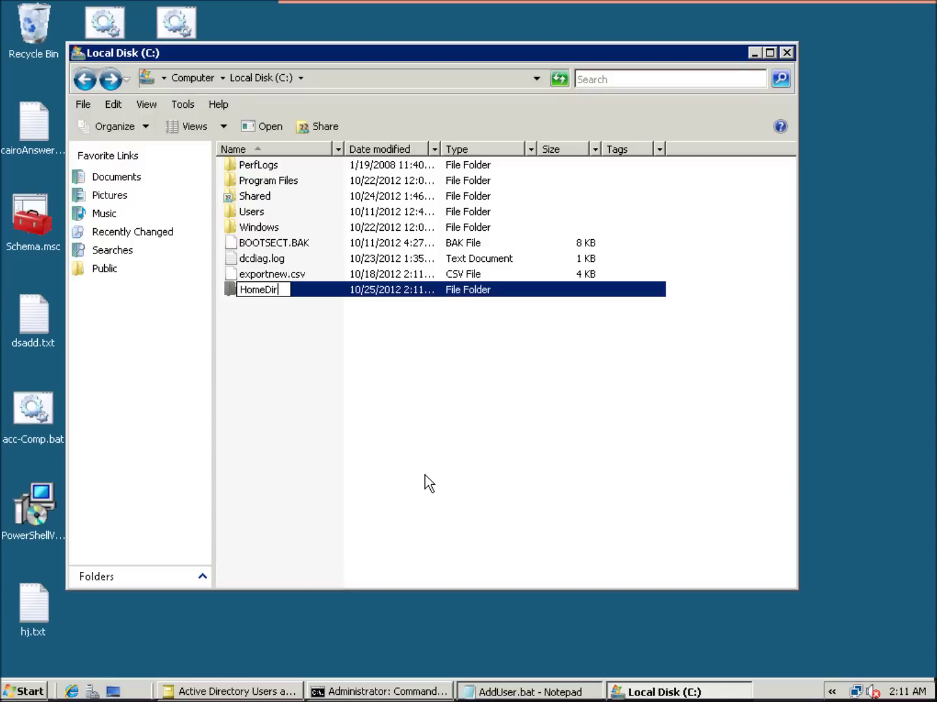
pyautogui.press('Return')
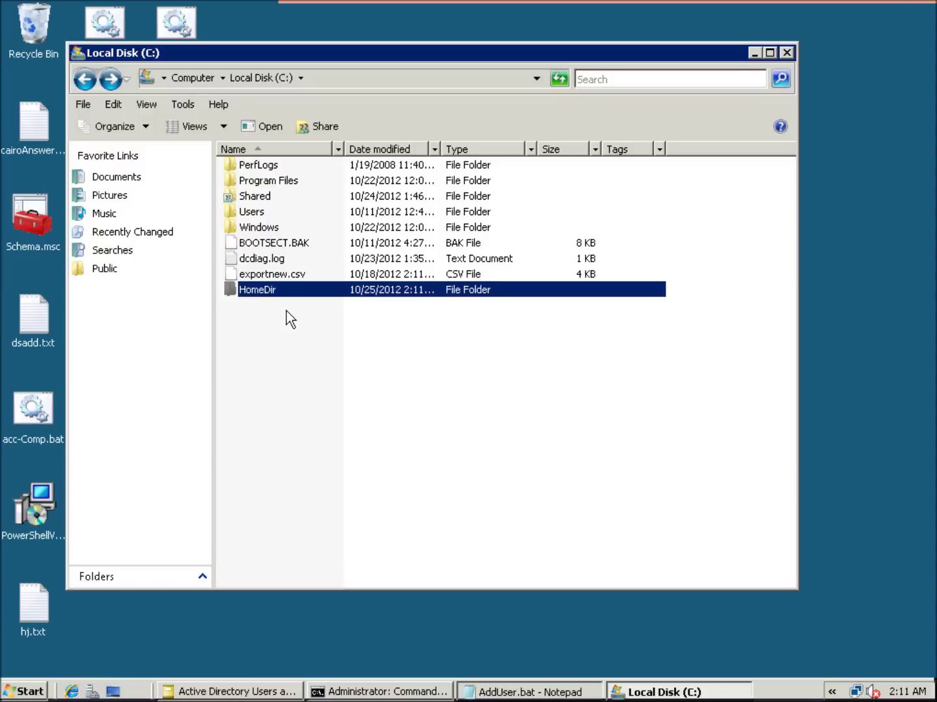
# Turn on advanced sharing for HomeDir with the hidden share name HomeDir$.
pyautogui.rightClick(280, 296)
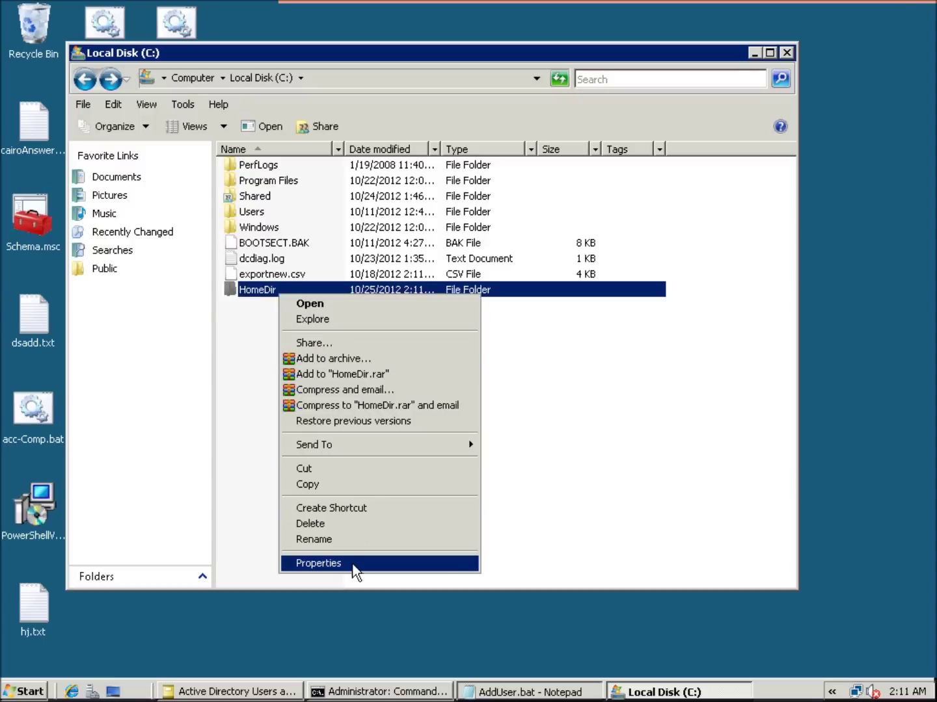
pyautogui.click(297, 566)
pyautogui.click(356, 278)
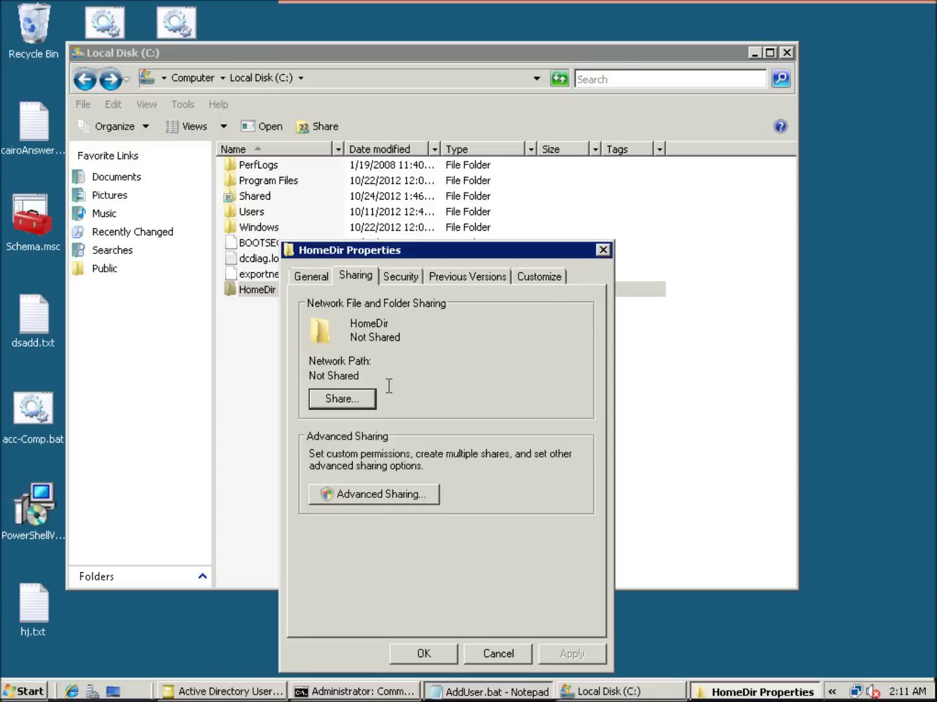
pyautogui.click(361, 496)
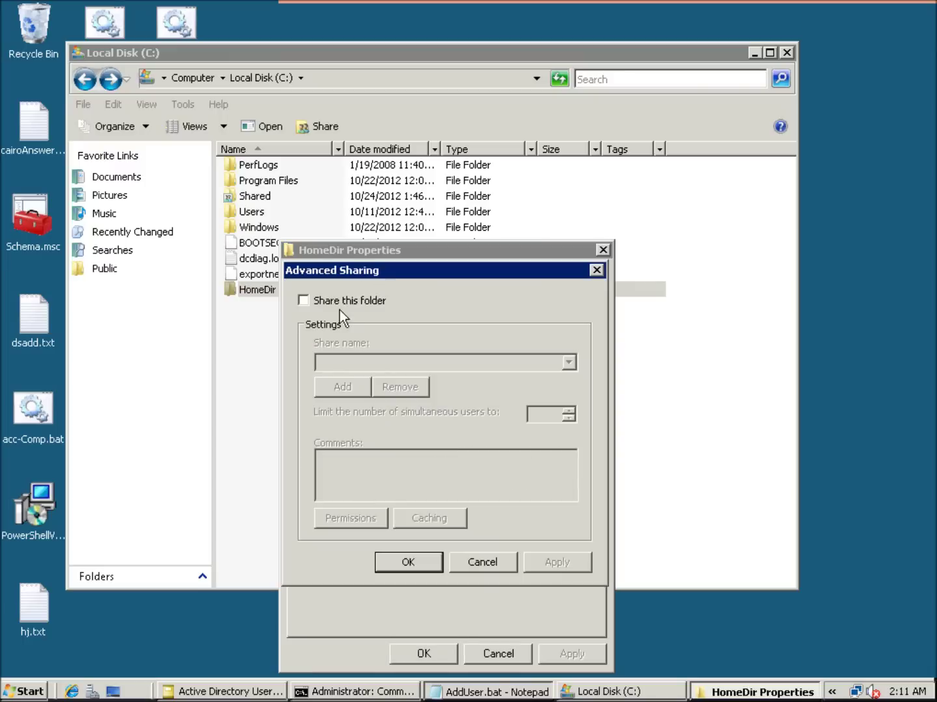
pyautogui.click(339, 304)
pyautogui.click(379, 361)
pyautogui.write('$')
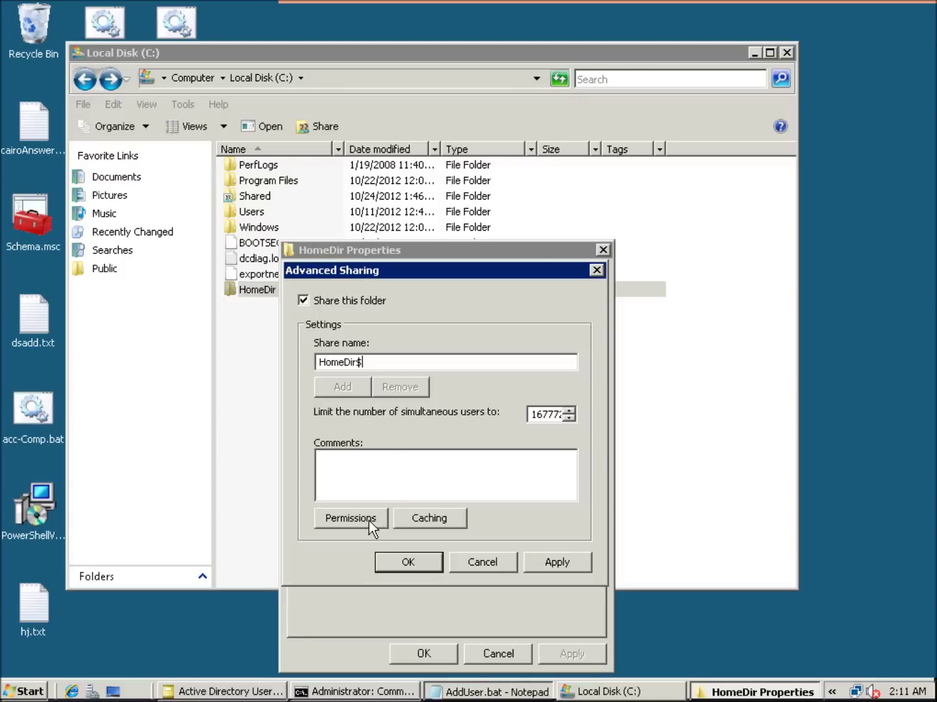
# Give Everyone Full Control on the HomeDir$ share and confirm the sharing settings.
pyautogui.click(369, 521)
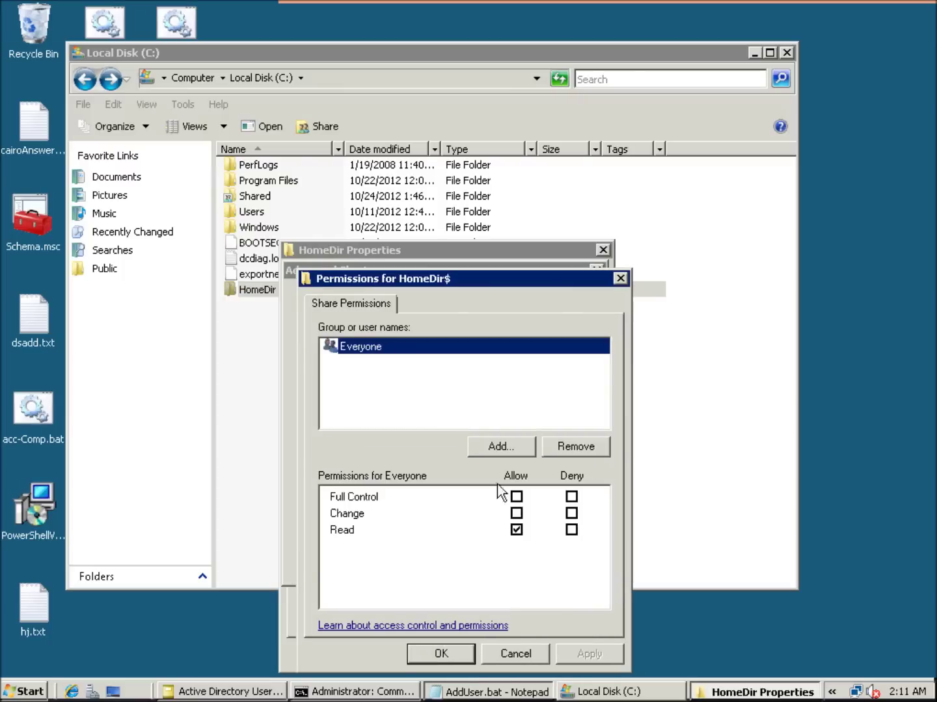
pyautogui.click(517, 496)
pyautogui.click(588, 654)
pyautogui.click(440, 654)
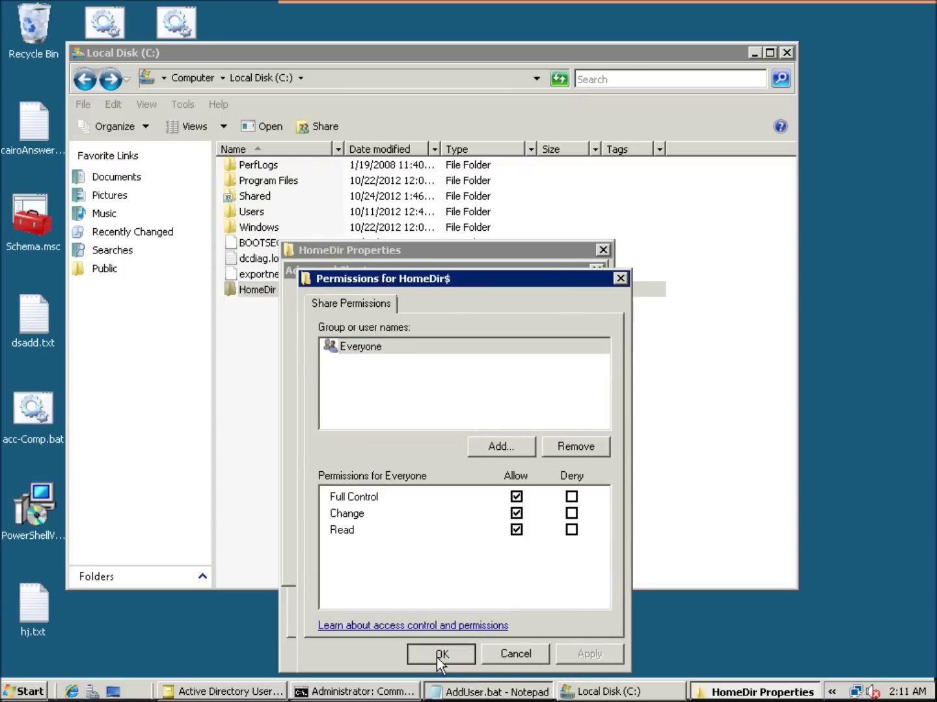
pyautogui.click(556, 562)
pyautogui.click(409, 563)
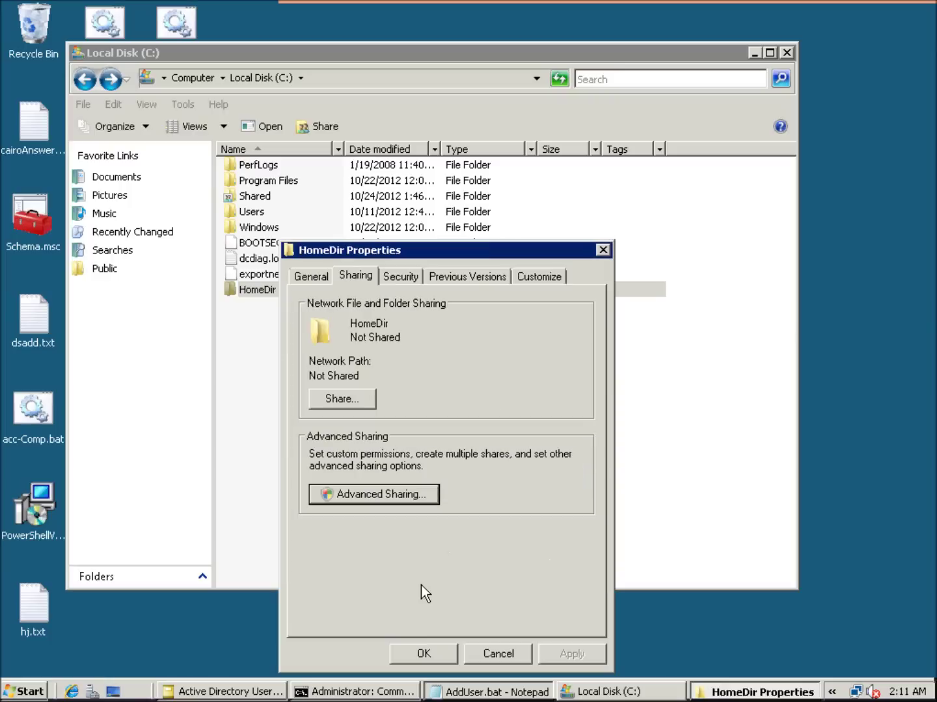
# Open HomeDir's advanced security settings and select the two Users permission entries.
pyautogui.click(412, 277)
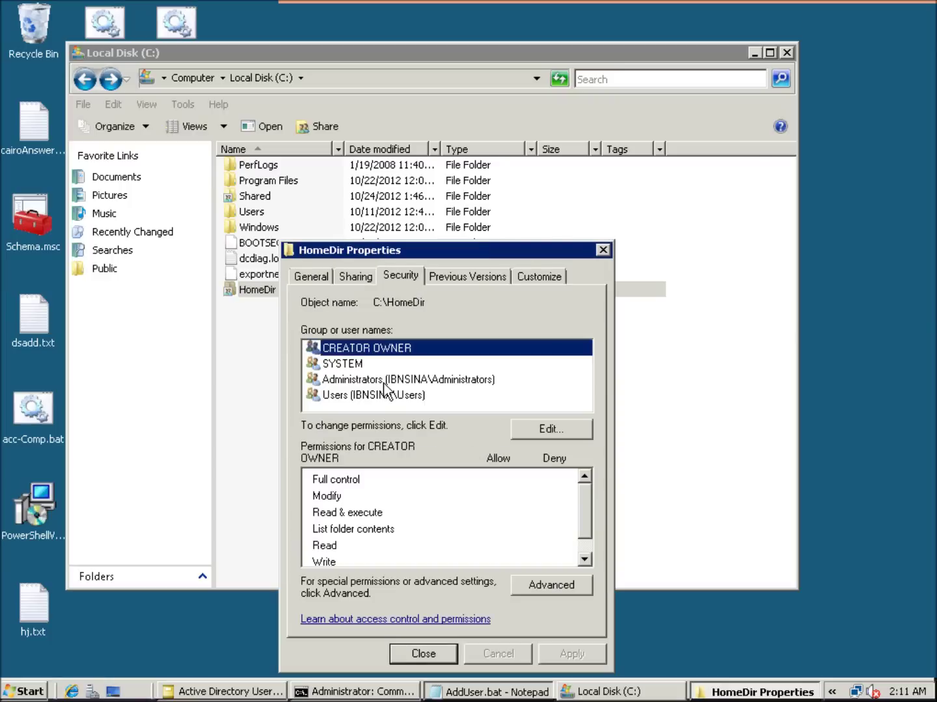
pyautogui.click(560, 591)
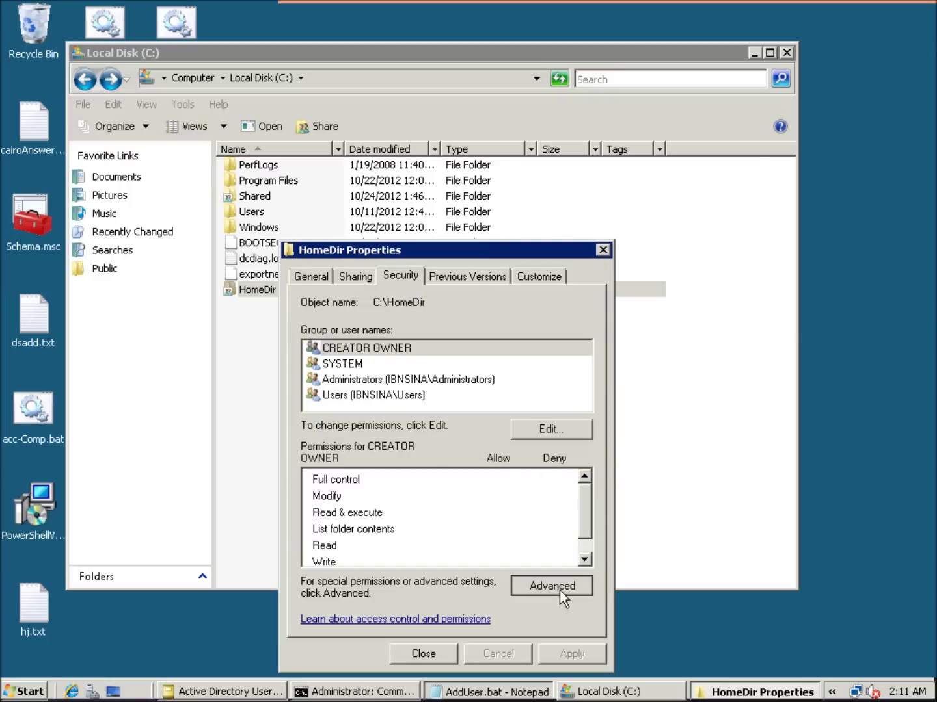
pyautogui.moveTo(513, 393); pyautogui.dragTo(571, 388)
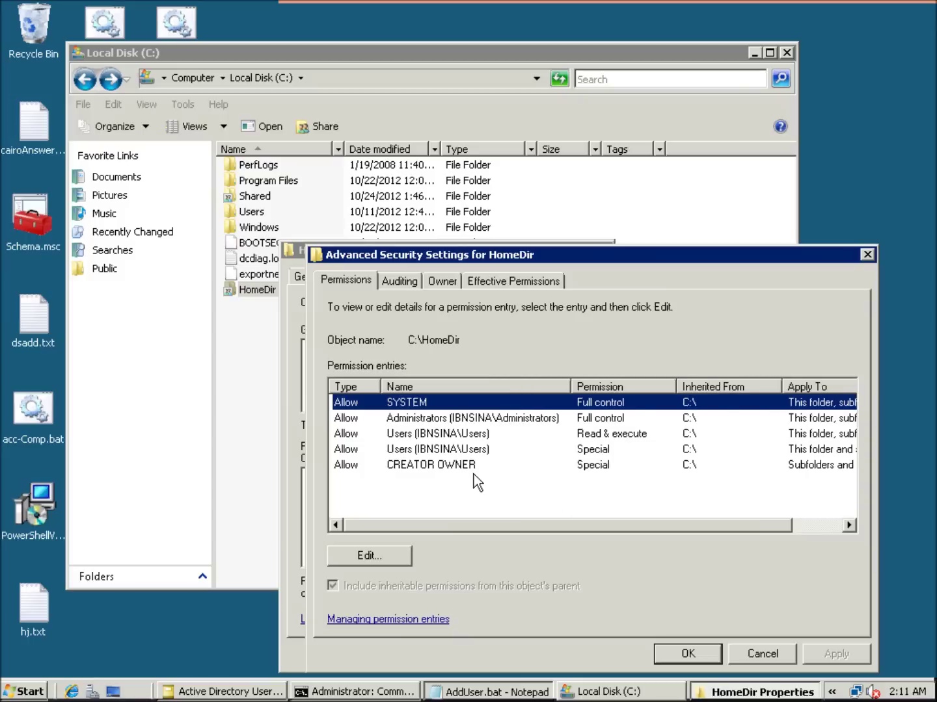
pyautogui.click(453, 434)
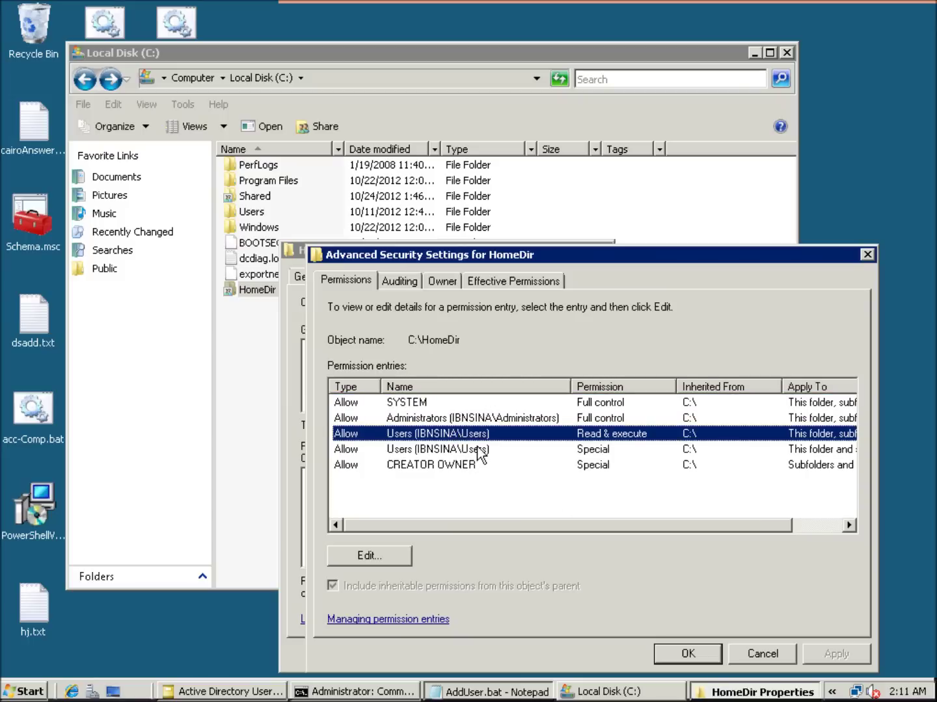
pyautogui.keyDown('shift'); pyautogui.click(479, 450); pyautogui.keyUp('shift')
pyautogui.click(398, 562)
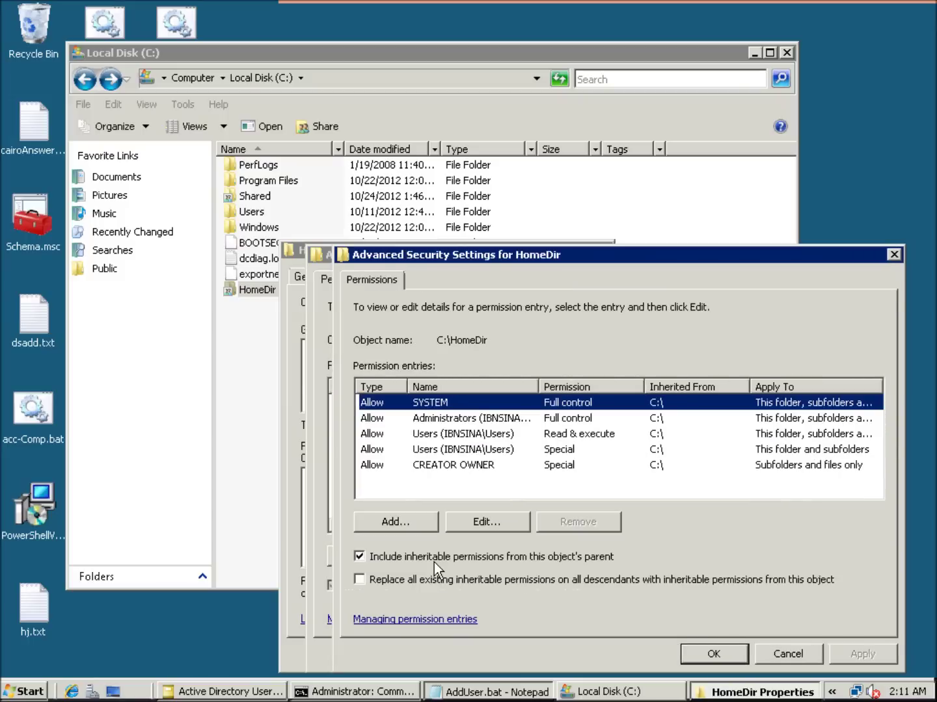
pyautogui.moveTo(540, 386); pyautogui.dragTo(578, 387)
pyautogui.click(512, 438)
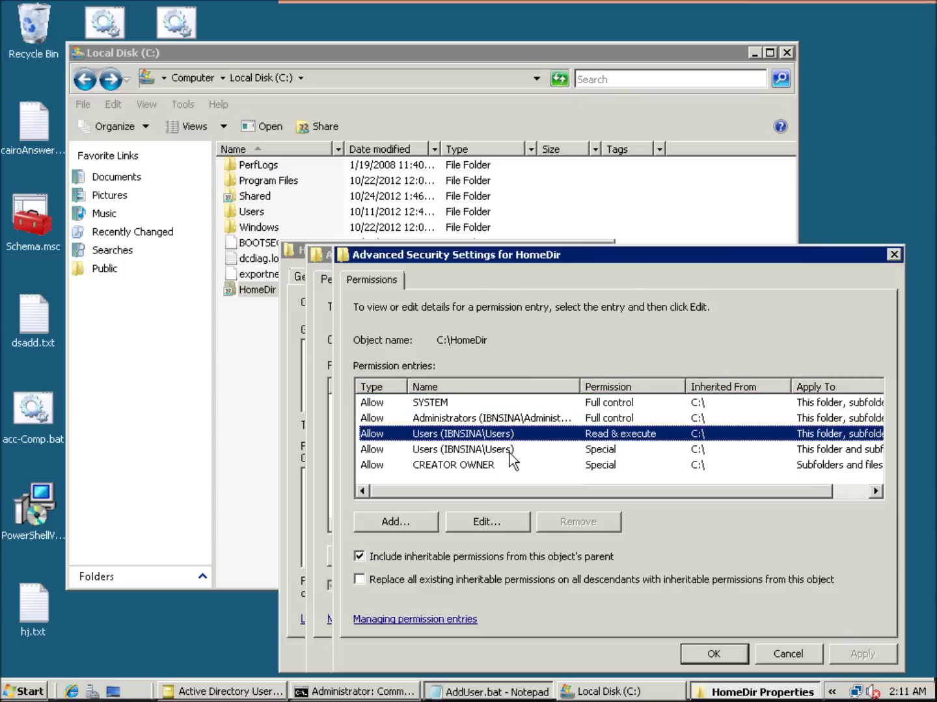
pyautogui.keyDown('shift'); pyautogui.click(510, 454); pyautogui.keyUp('shift')
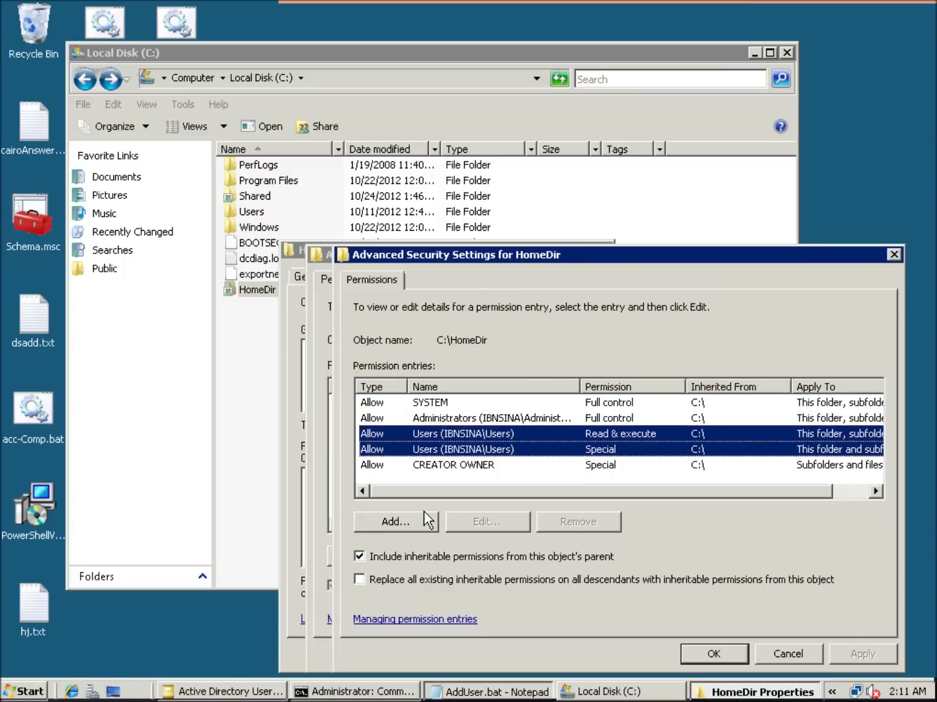
# Disable inheritance from C:\ keeping copies, remove both Users entries, and apply.
pyautogui.click(394, 554)
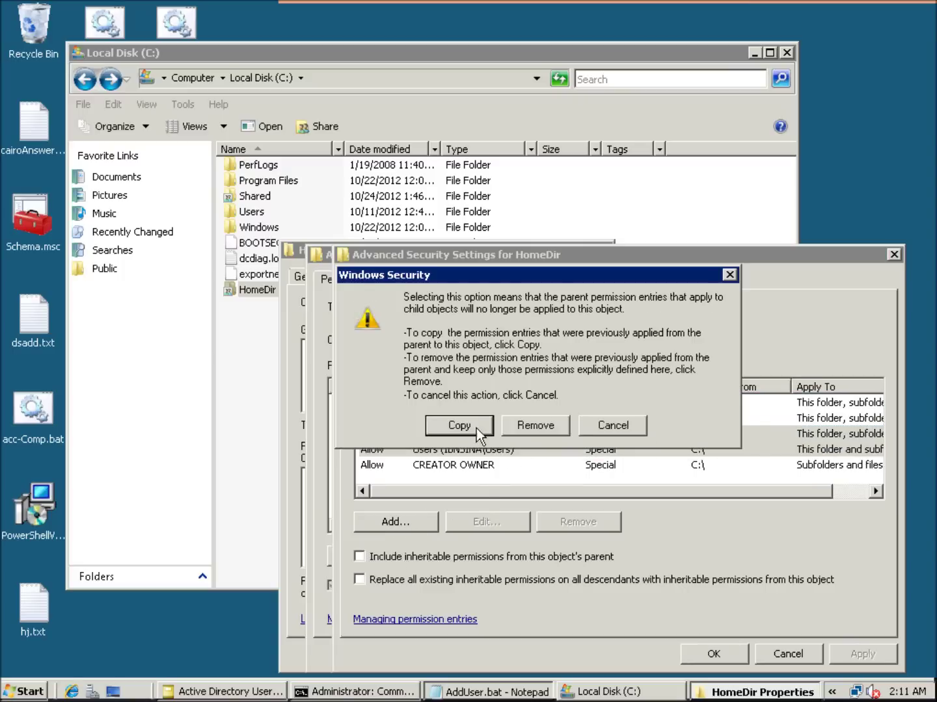
pyautogui.click(477, 431)
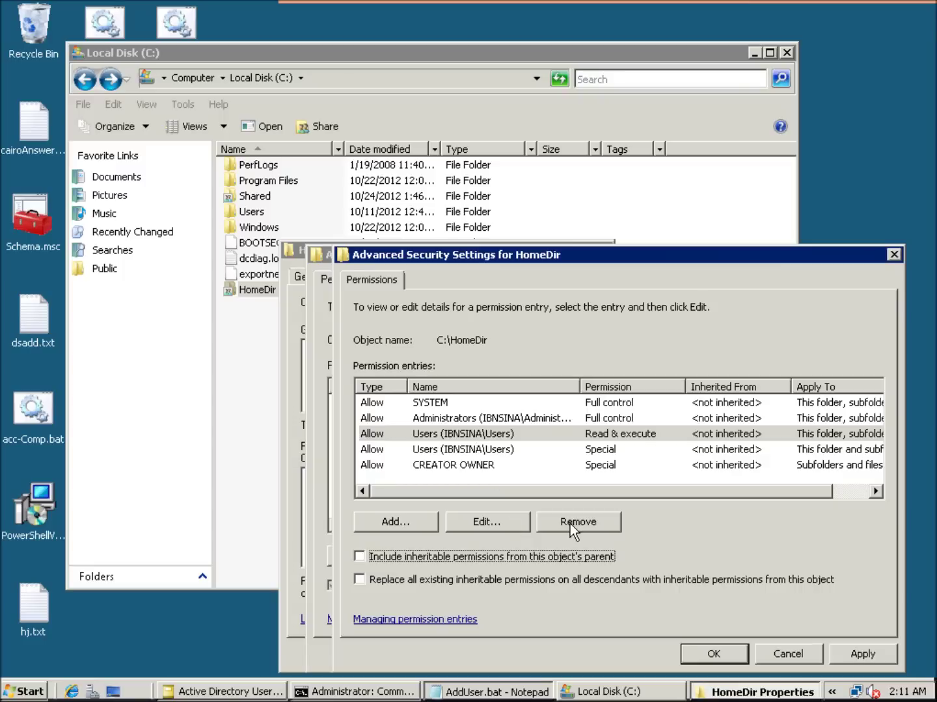
pyautogui.keyDown('shift'); pyautogui.click(518, 452); pyautogui.keyUp('shift')
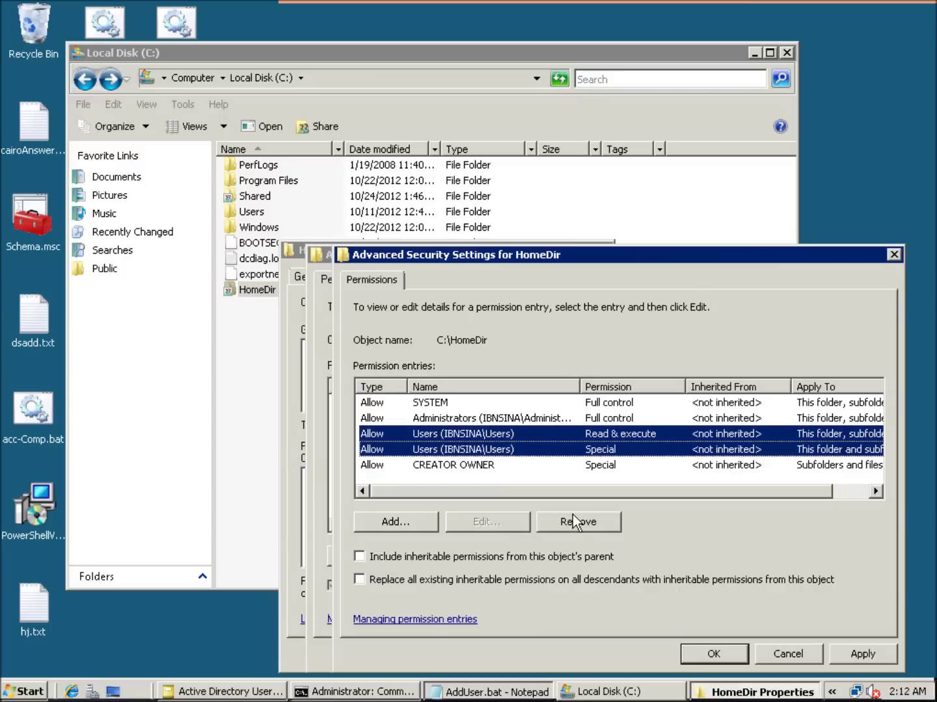
pyautogui.click(572, 515)
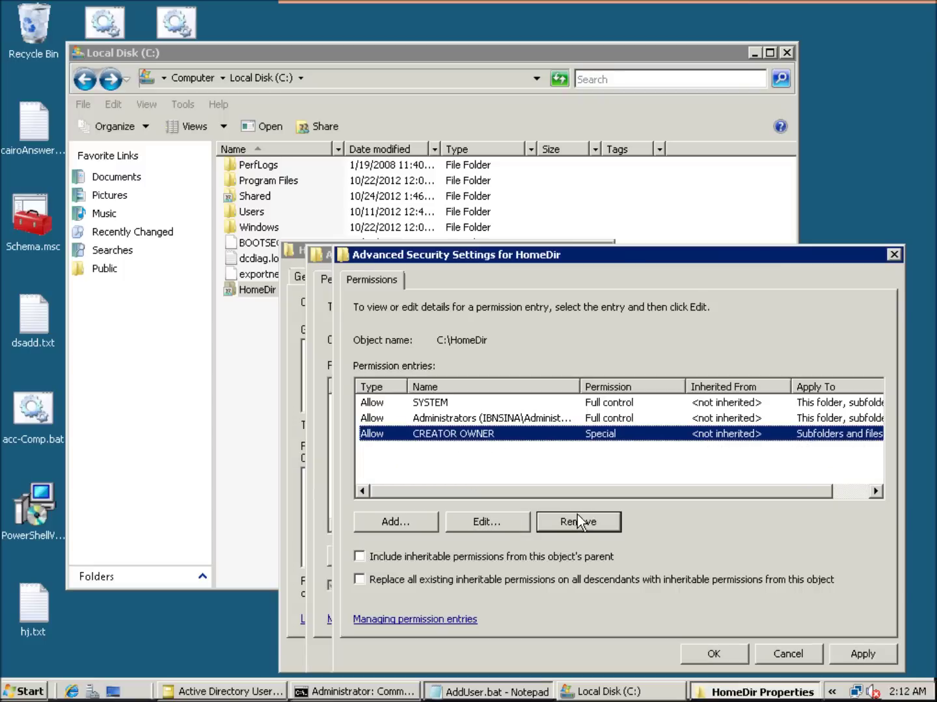
pyautogui.click(854, 648)
pyautogui.click(718, 656)
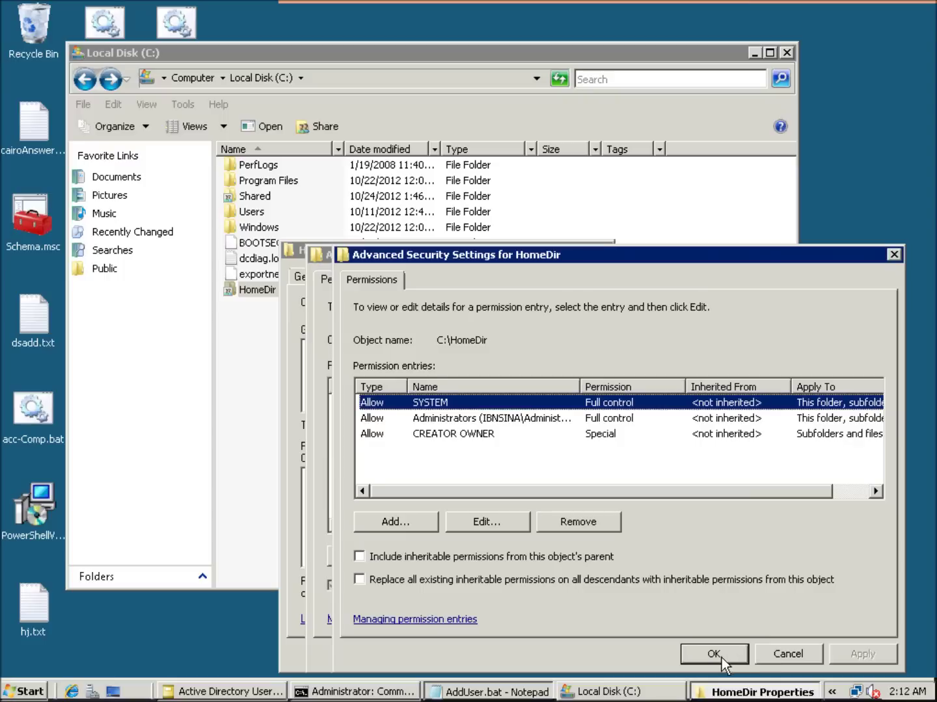
pyautogui.click(694, 651)
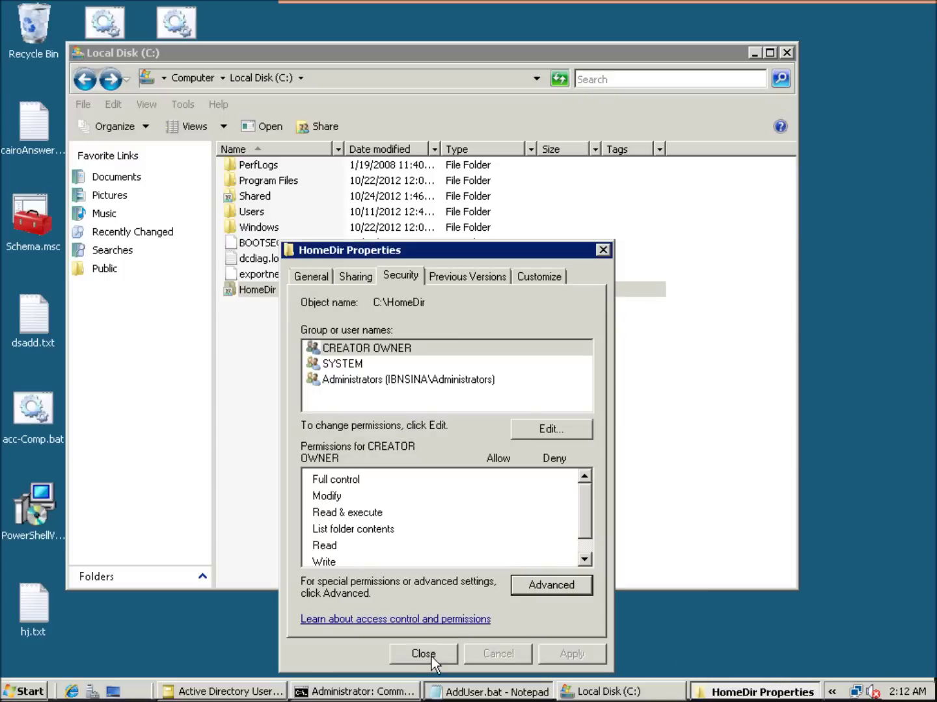
# Close HomeDir Properties and minimize the Local Disk (C:) window.
pyautogui.click(437, 652)
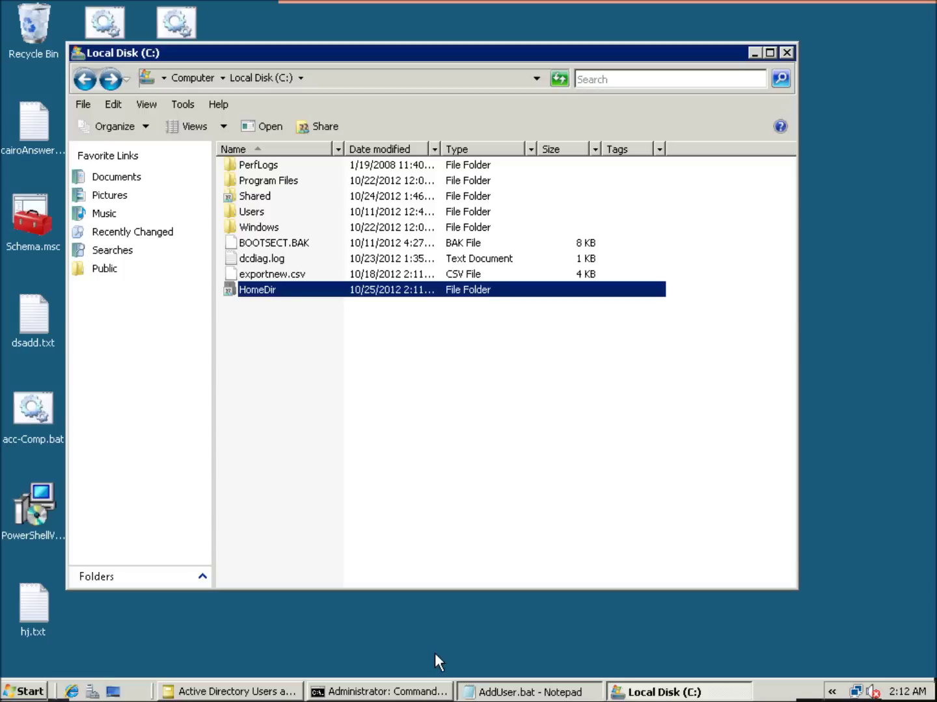
pyautogui.click(378, 341)
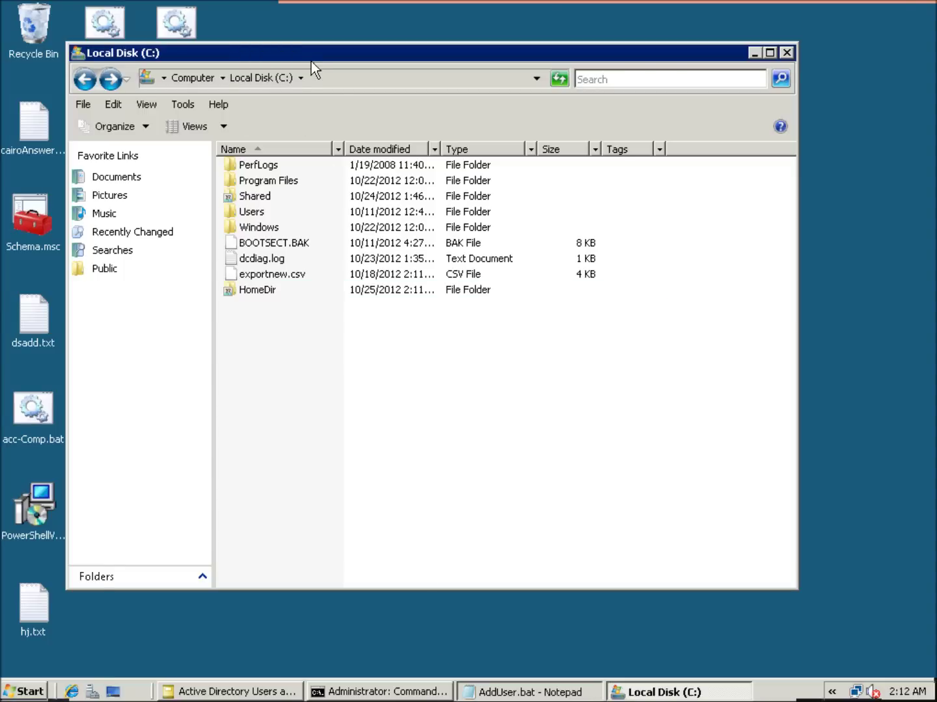
pyautogui.moveTo(310, 63); pyautogui.dragTo(350, 97)
pyautogui.click(794, 89)
# Create a new desktop file named users.bat.
pyautogui.rightClick(308, 221)
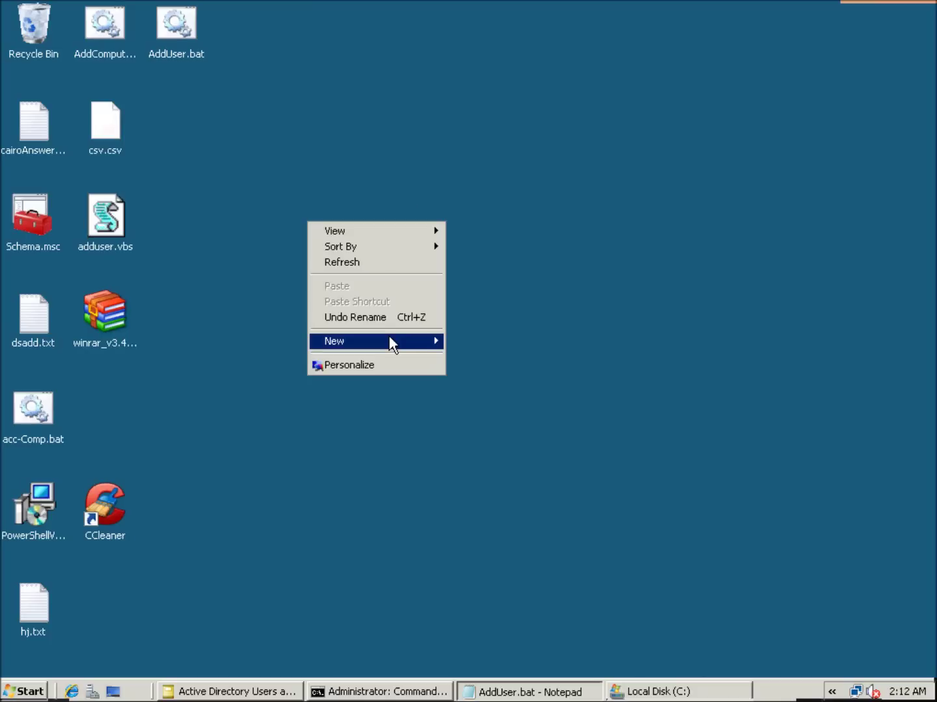
pyautogui.moveTo(389, 339)
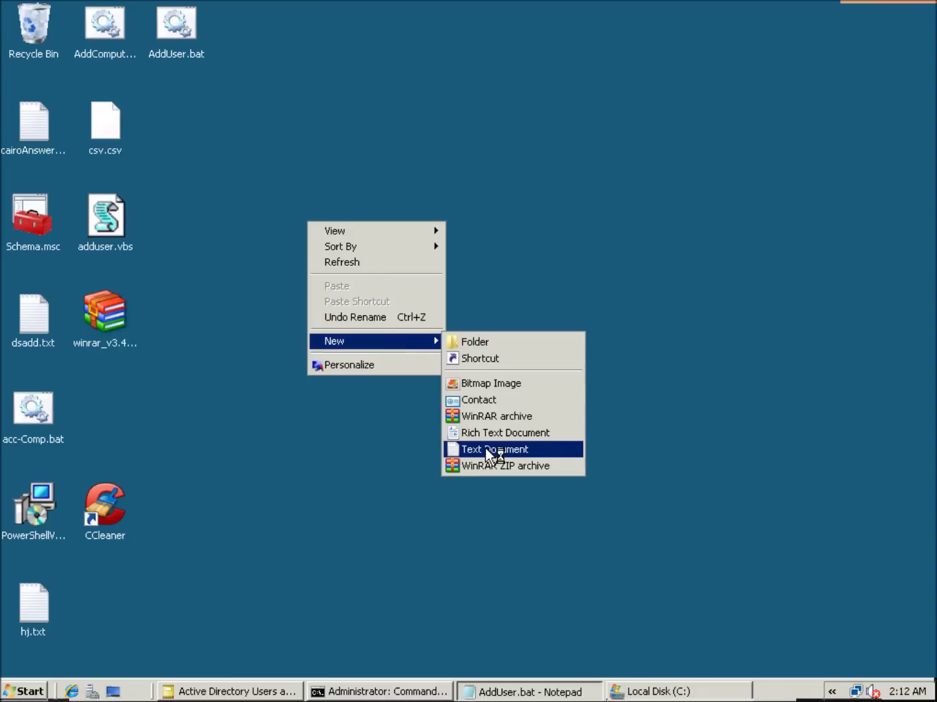
pyautogui.click(486, 448)
pyautogui.write('users')
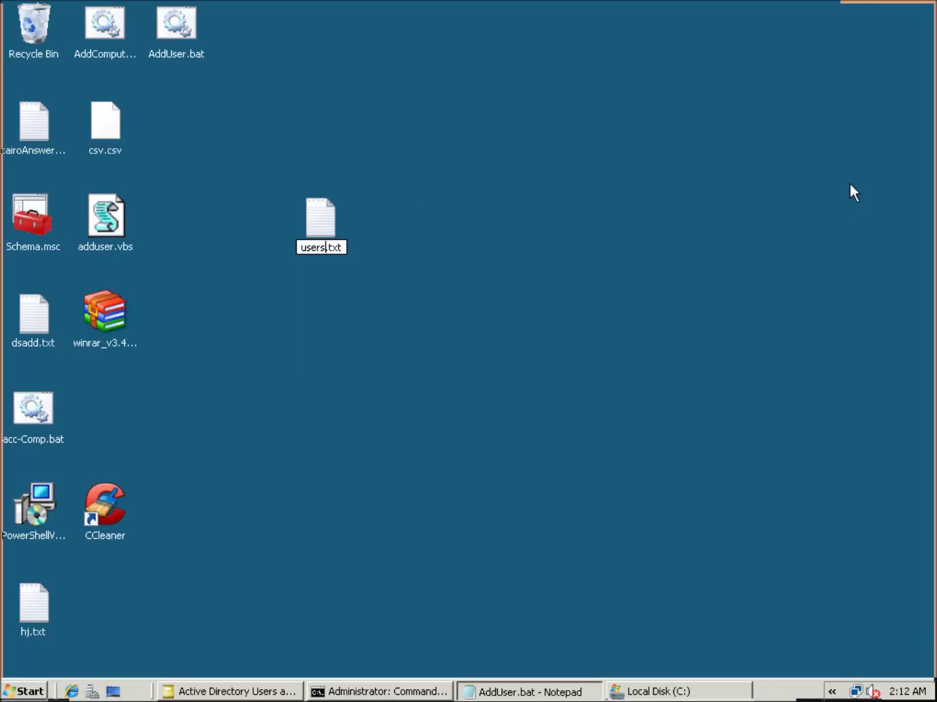
pyautogui.press('End')
pyautogui.press('BackSpace')
pyautogui.press('BackSpace')
pyautogui.press('BackSpace')
pyautogui.write('bat')
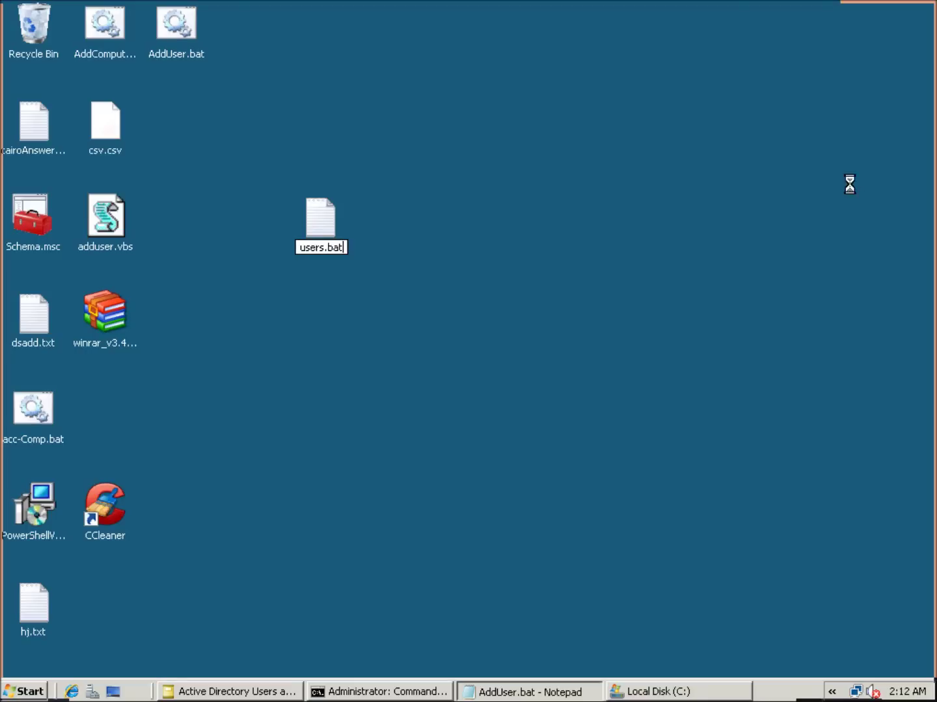
pyautogui.press('Return')
pyautogui.press('Return')
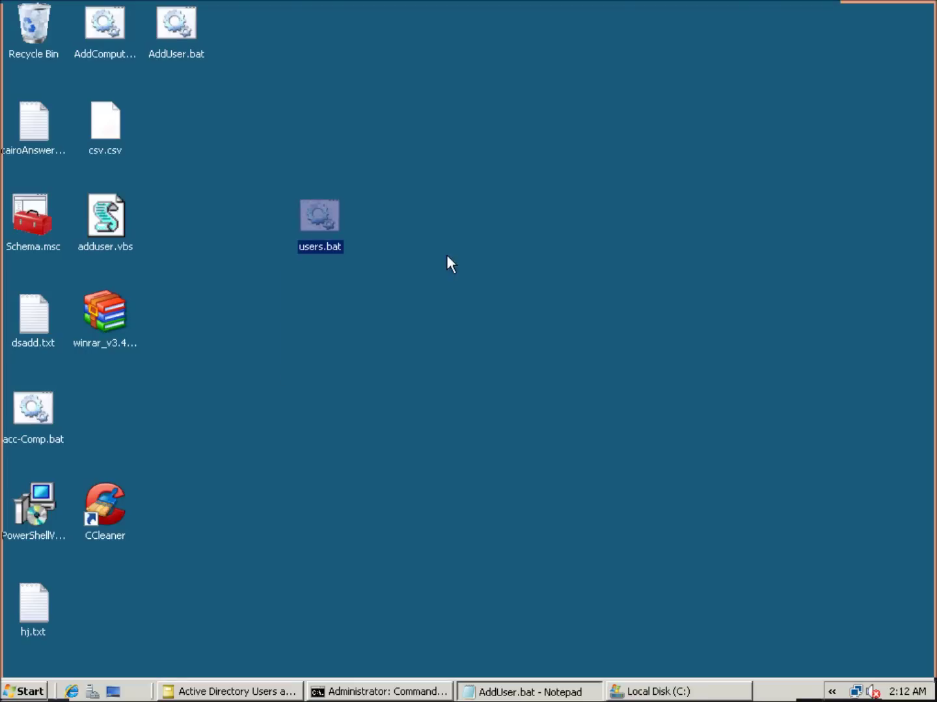
# Paste the copied dsadd commands into users.bat, save it, close Notepad and run it.
pyautogui.rightClick(334, 222)
pyautogui.click(355, 246)
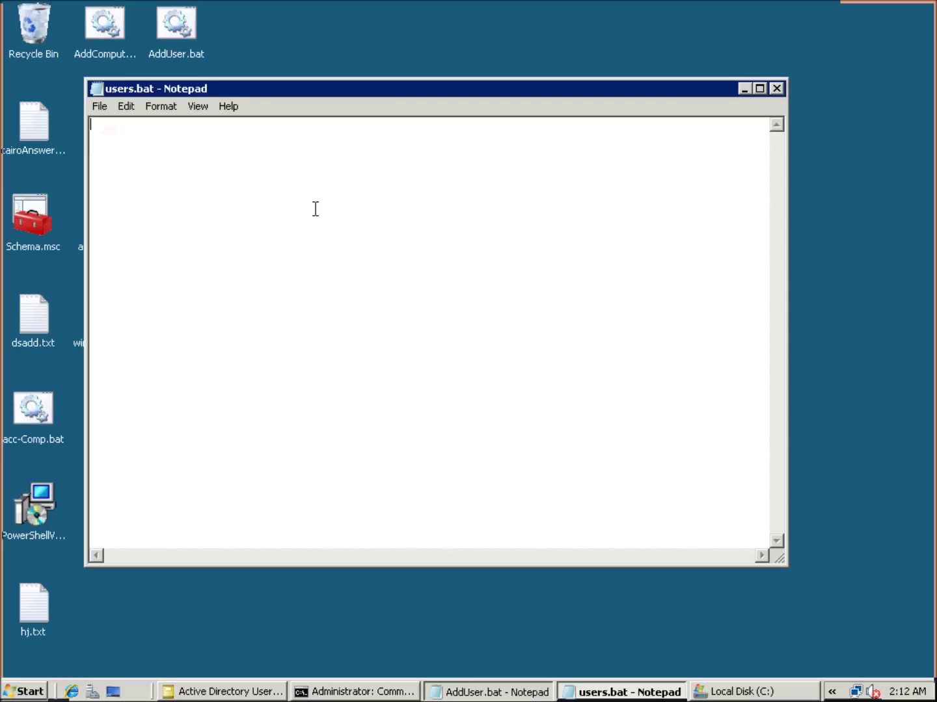
pyautogui.hotkey('ctrl', 'v')
pyautogui.scroll(2, 344, 319)
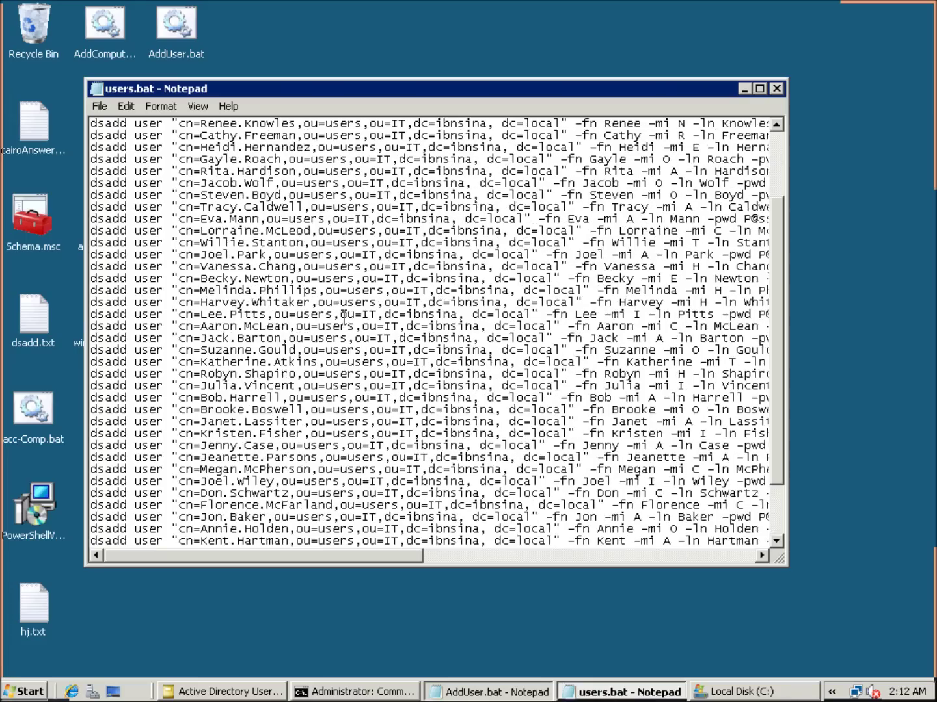
pyautogui.scroll(3, 344, 319)
pyautogui.click(100, 106)
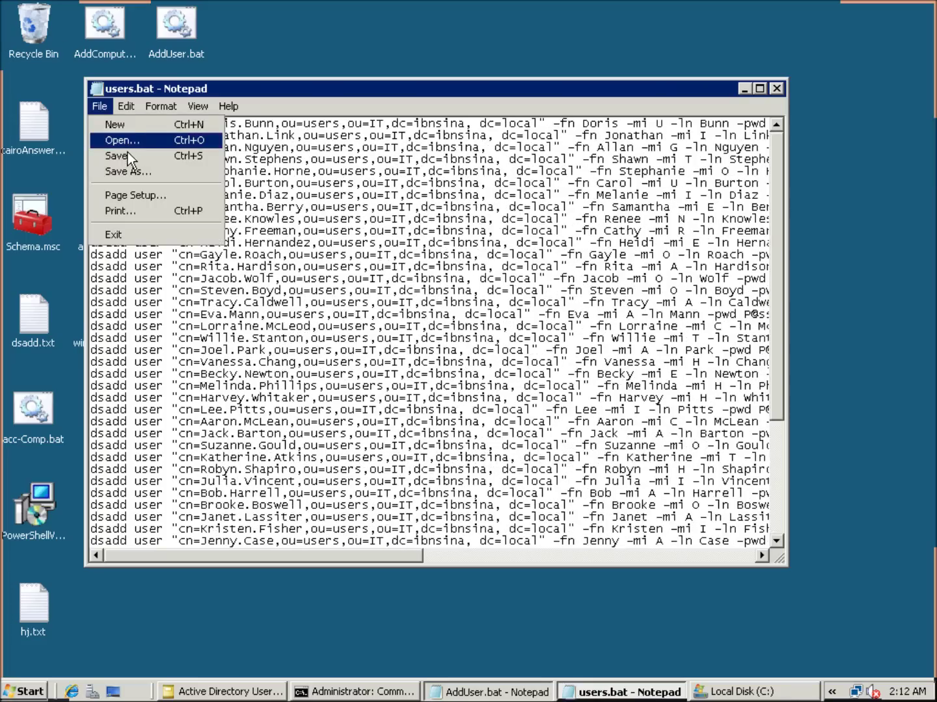
pyautogui.click(128, 155)
pyautogui.click(779, 88)
pyautogui.press('Return')
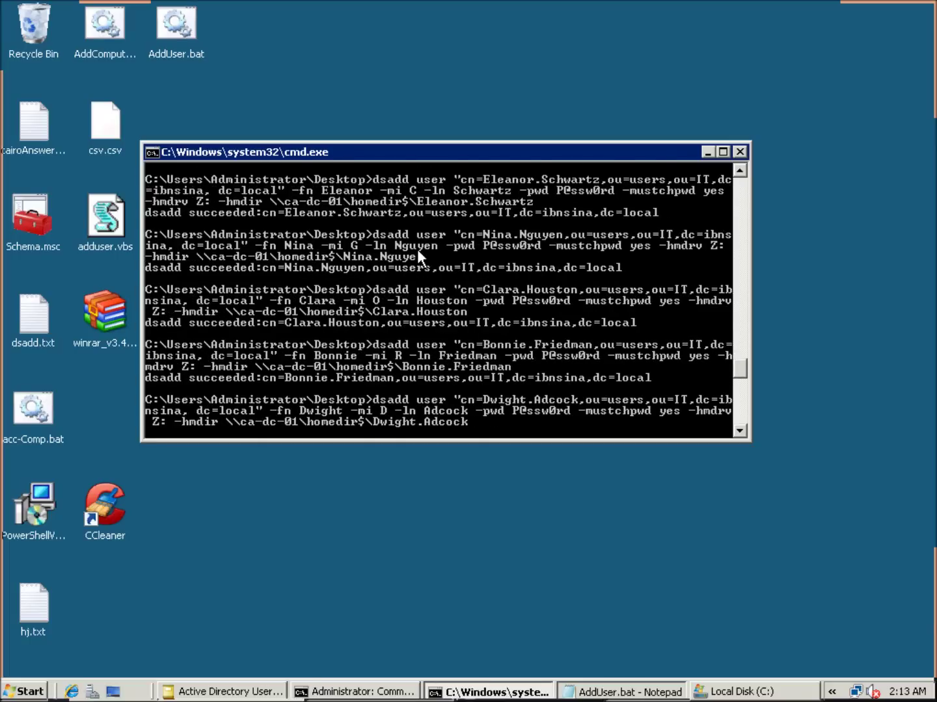
# Refresh the IT Users container in ADUC to show the newly created accounts.
pyautogui.click(231, 691)
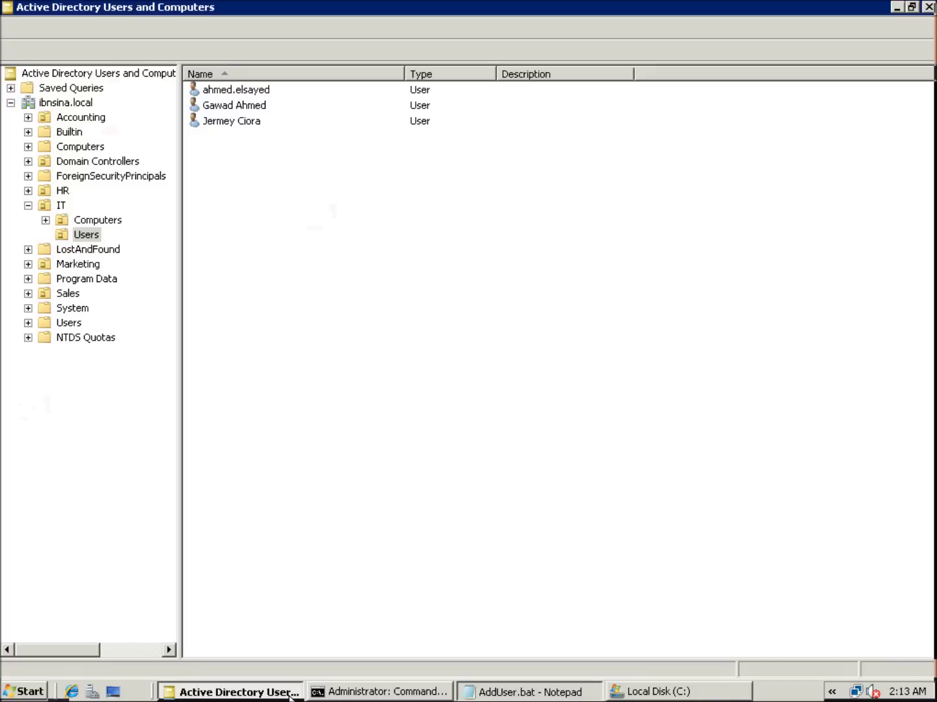
pyautogui.click(243, 231)
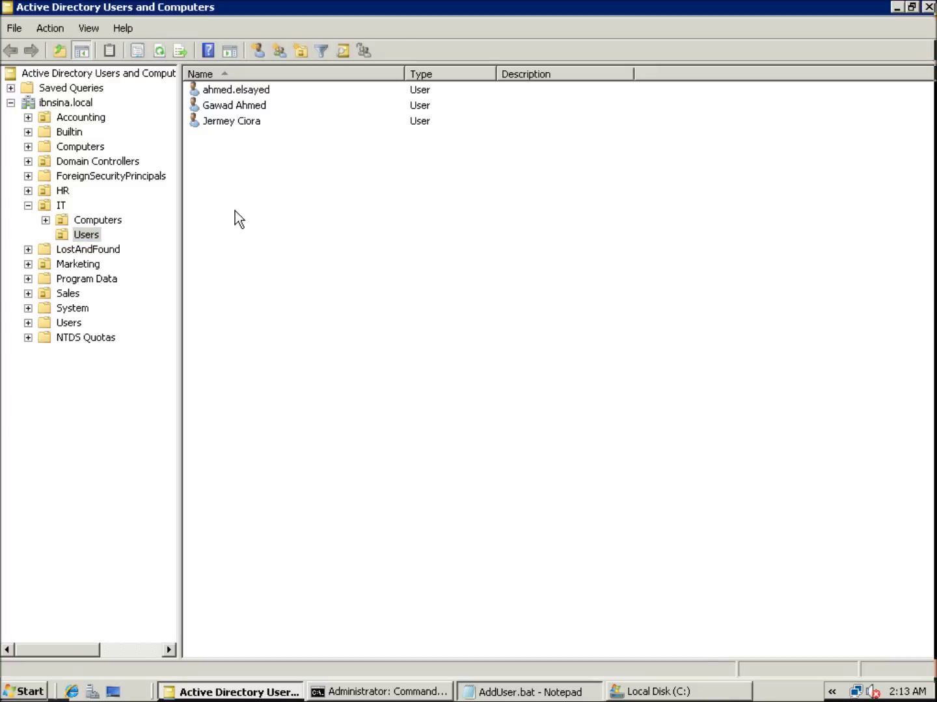
pyautogui.click(164, 53)
pyautogui.scroll(-5, 266, 185)
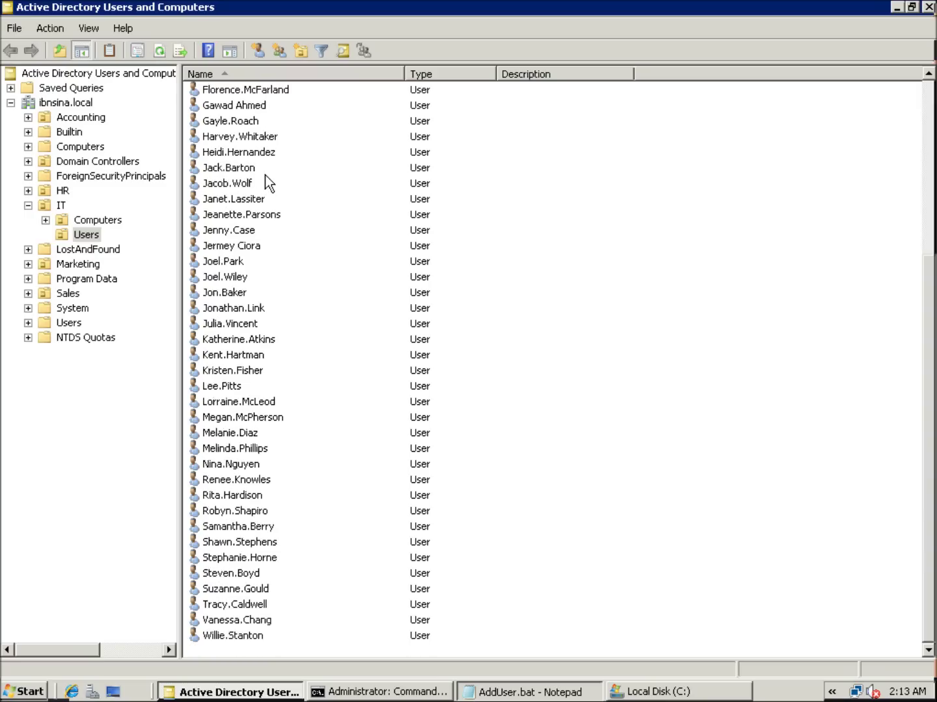
pyautogui.scroll(5, 267, 184)
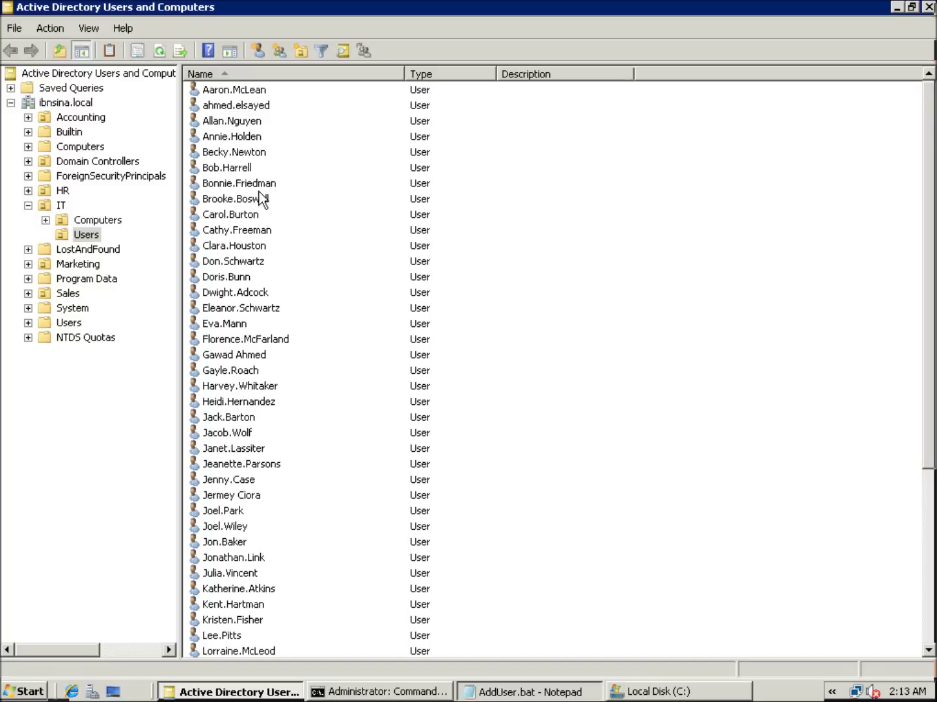
# Check one new user's Profile tab for the Z: home folder path, then minimize the remote desktop.
pyautogui.click(249, 169)
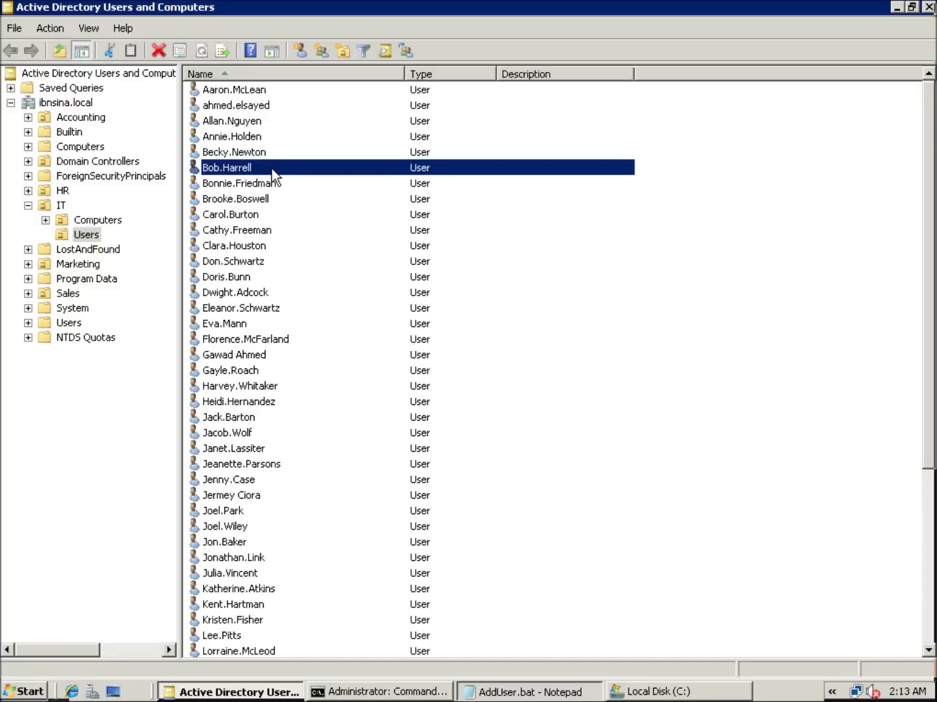
pyautogui.rightClick(273, 169)
pyautogui.click(344, 387)
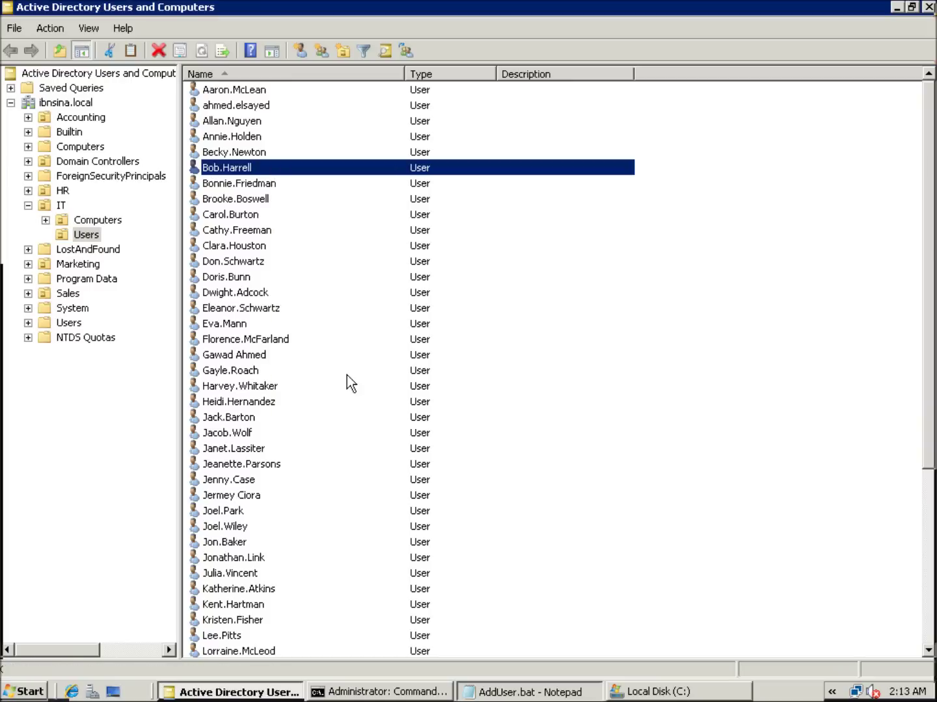
pyautogui.click(478, 173)
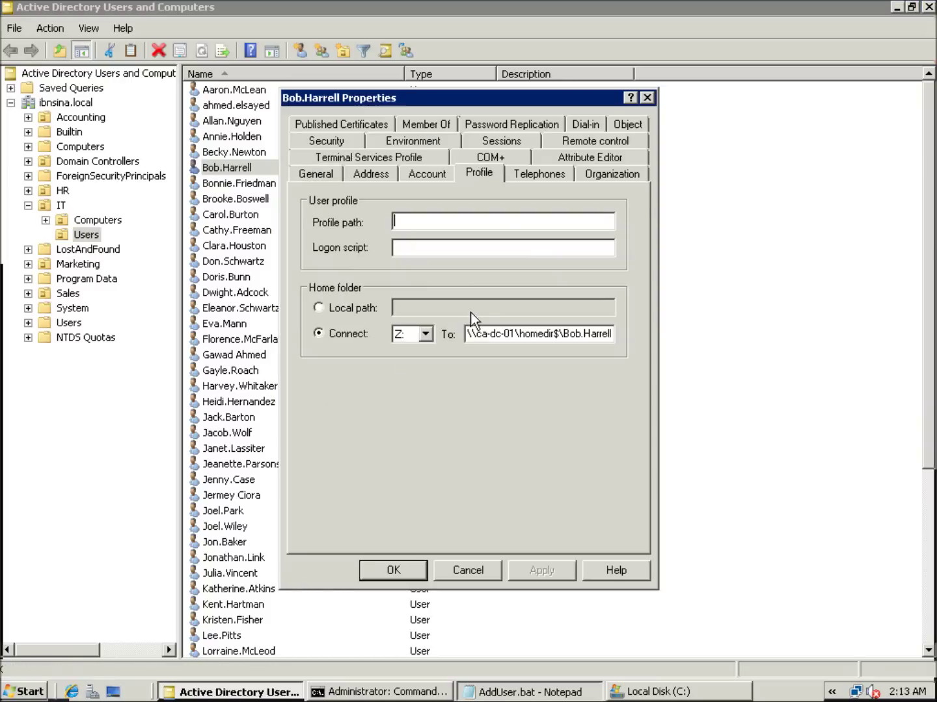
pyautogui.moveTo(475, 333); pyautogui.dragTo(600, 521)
pyautogui.click(396, 572)
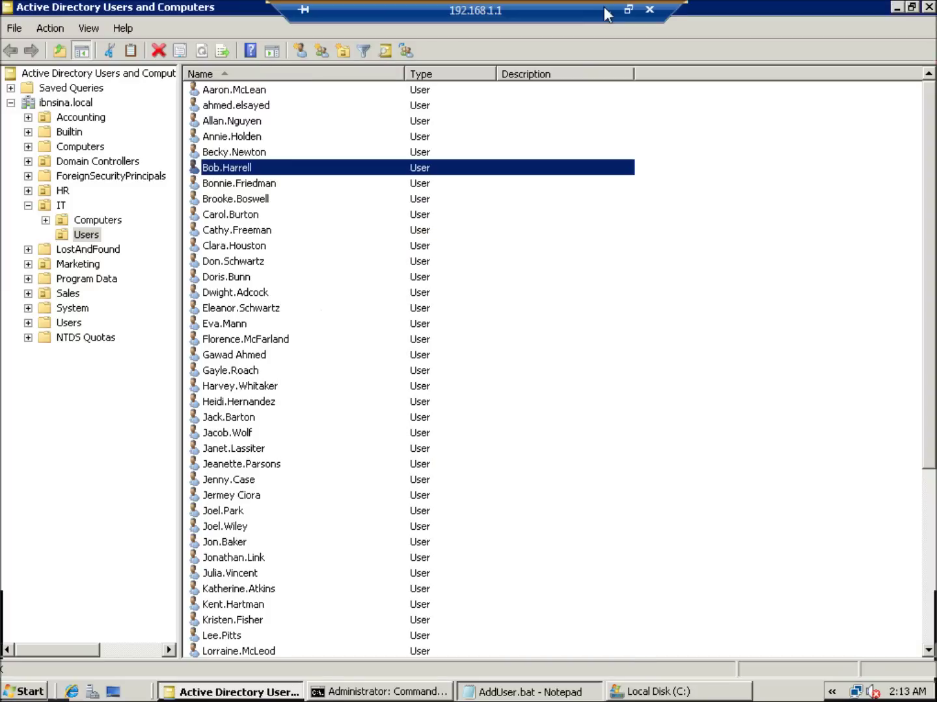
pyautogui.click(605, 10)
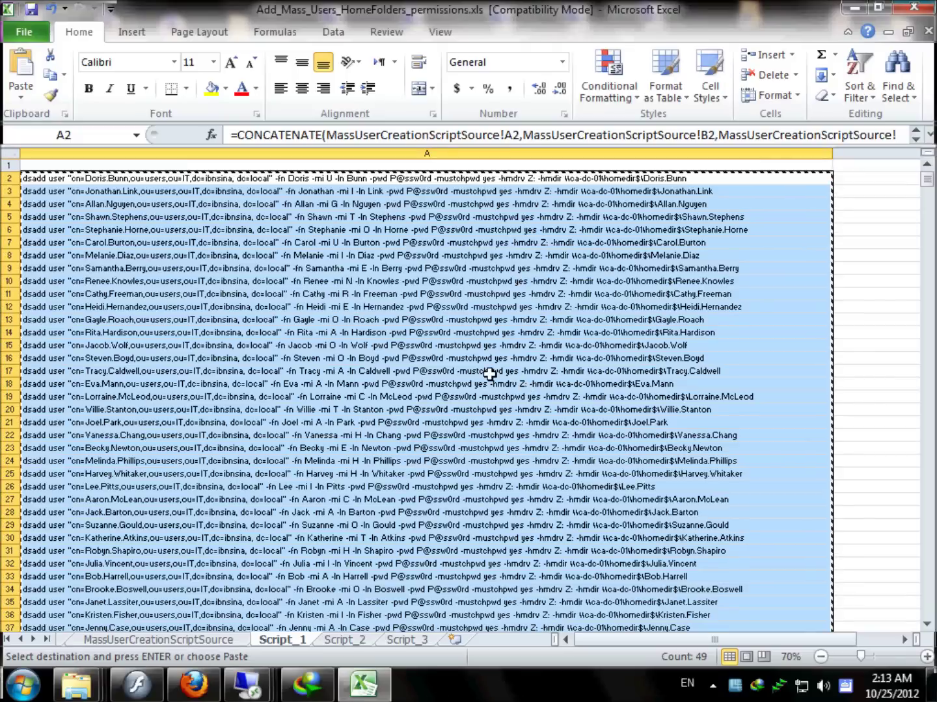
# Copy the mkdir commands from column A of the Script_2 sheet.
pyautogui.click(355, 641)
pyautogui.scroll(11, 277, 309)
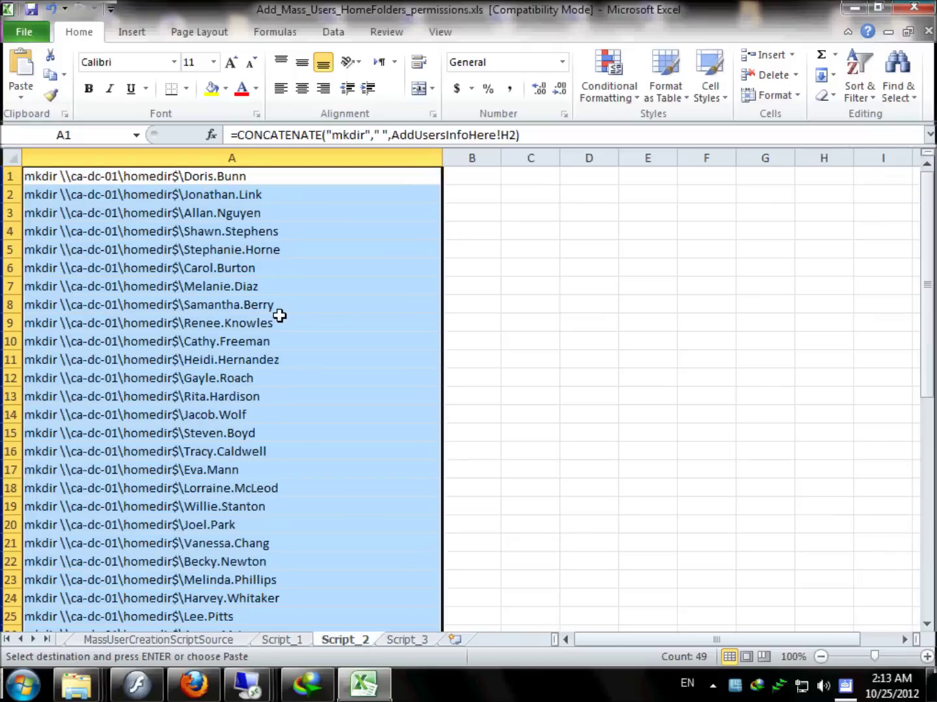
pyautogui.rightClick(190, 189)
pyautogui.click(210, 214)
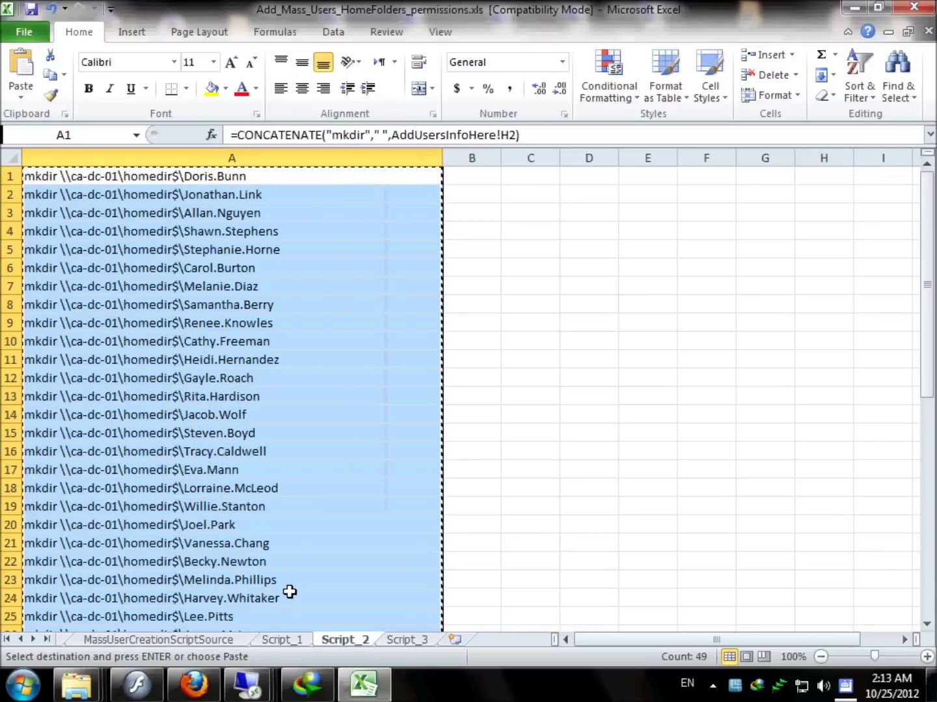
# Create a new text file on the server desktop named homefolders.bat.
pyautogui.click(273, 683)
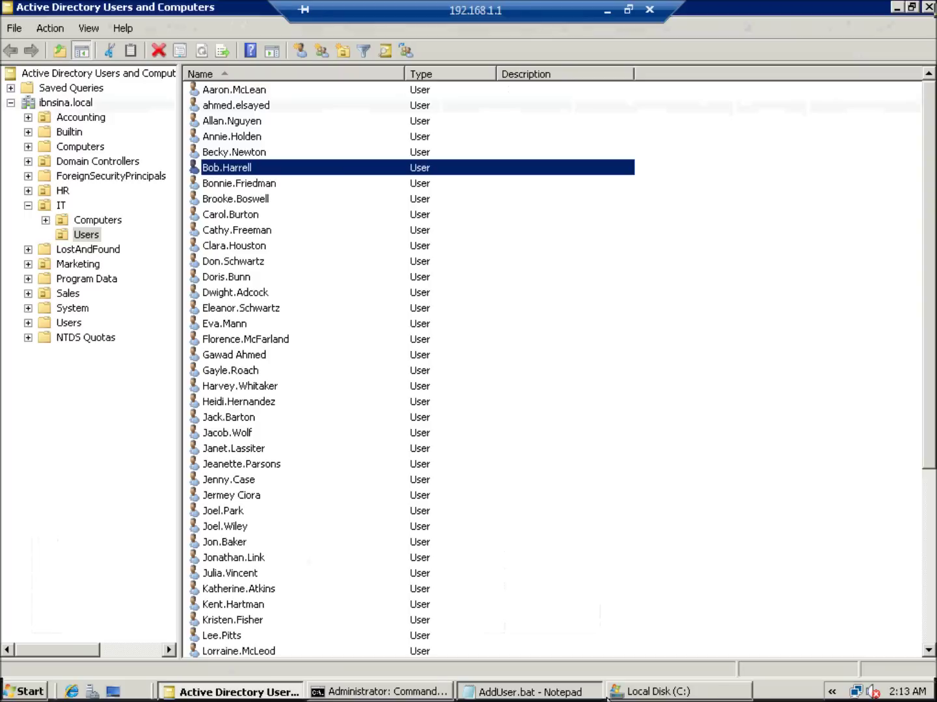
pyautogui.click(210, 691)
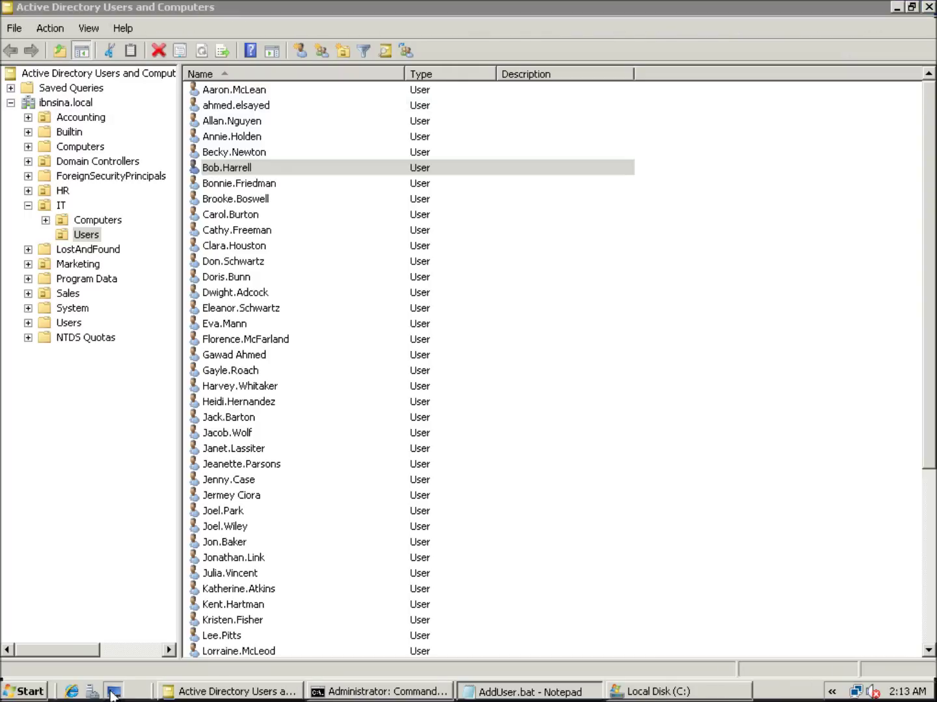
pyautogui.rightClick(257, 310)
pyautogui.moveTo(374, 431)
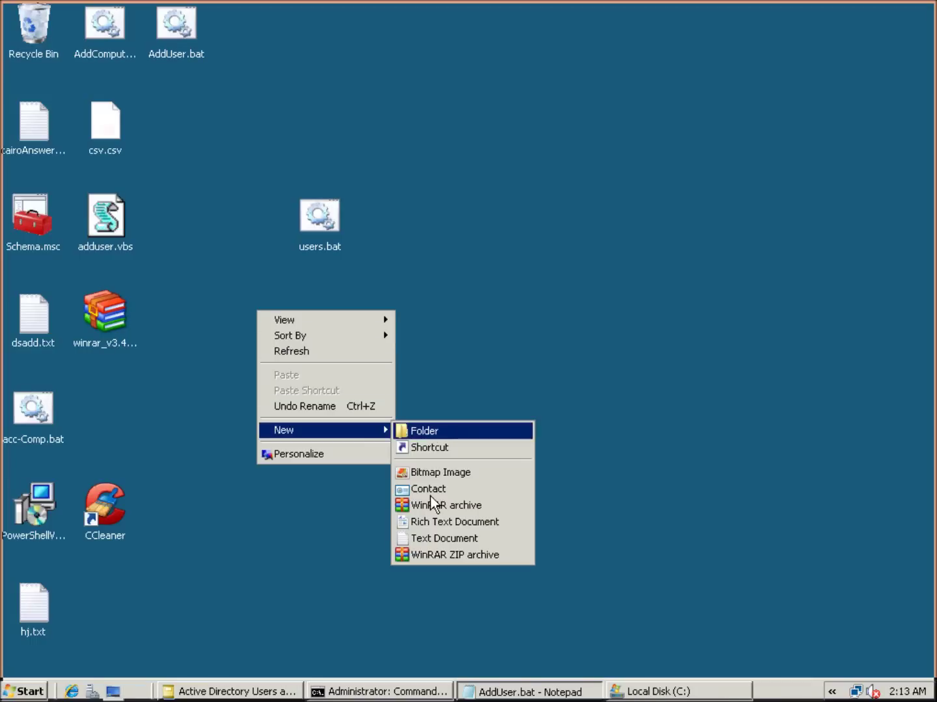
pyautogui.click(428, 537)
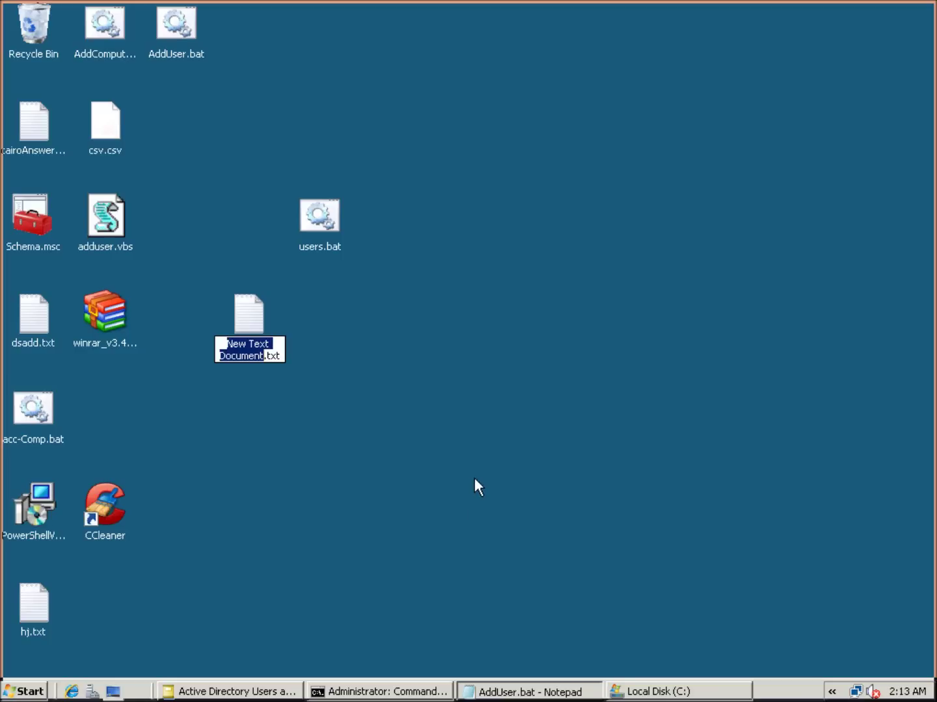
pyautogui.write('folder')
pyautogui.press('BackSpace')
pyautogui.press('BackSpace')
pyautogui.press('BackSpace')
pyautogui.press('BackSpace')
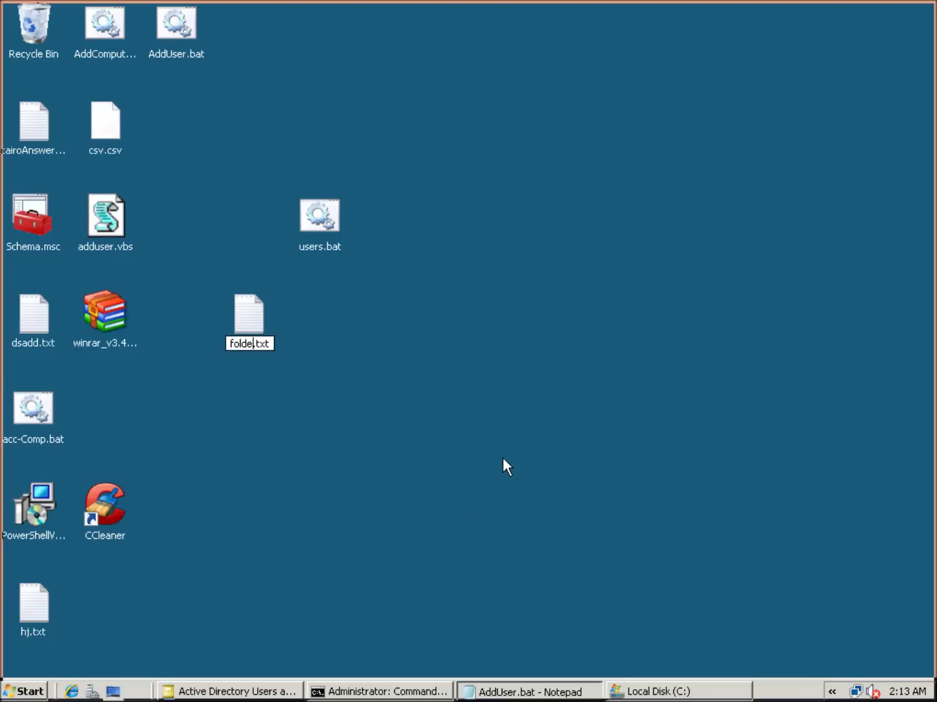
pyautogui.press('BackSpace')
pyautogui.press('BackSpace')
pyautogui.write('homefolders')
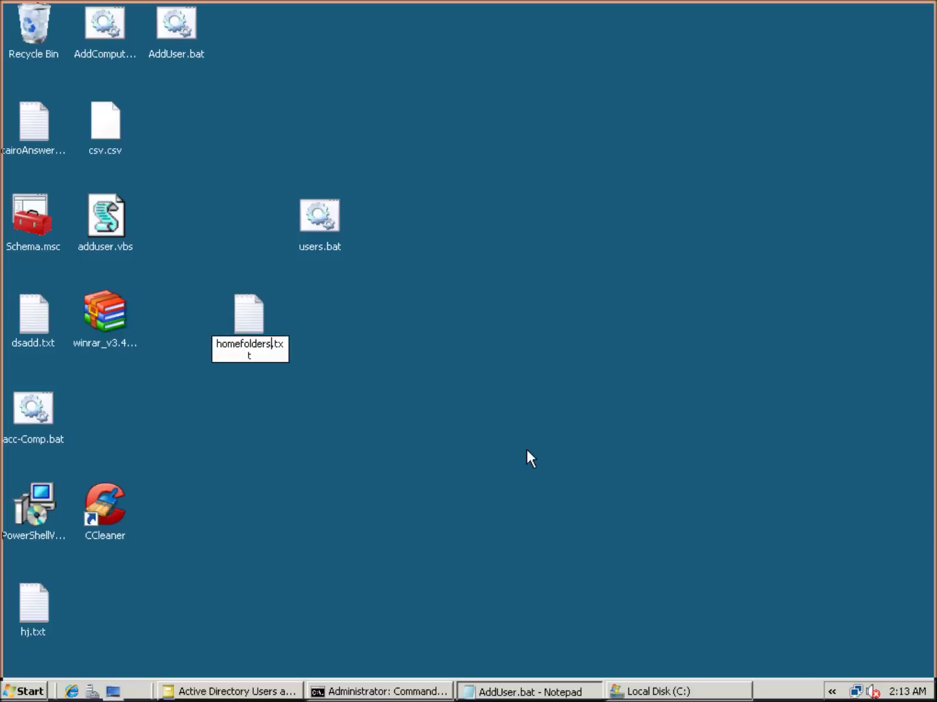
pyautogui.press('Right')
pyautogui.press('Right')
pyautogui.press('BackSpace')
pyautogui.press('BackSpace')
pyautogui.press('BackSpace')
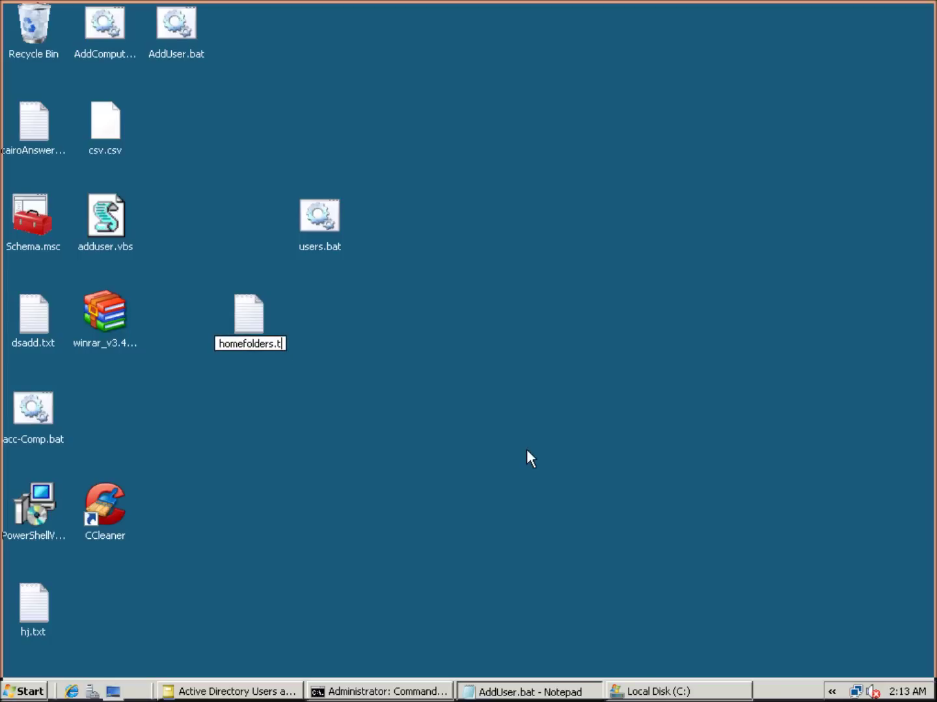
pyautogui.write('bat')
pyautogui.press('Return')
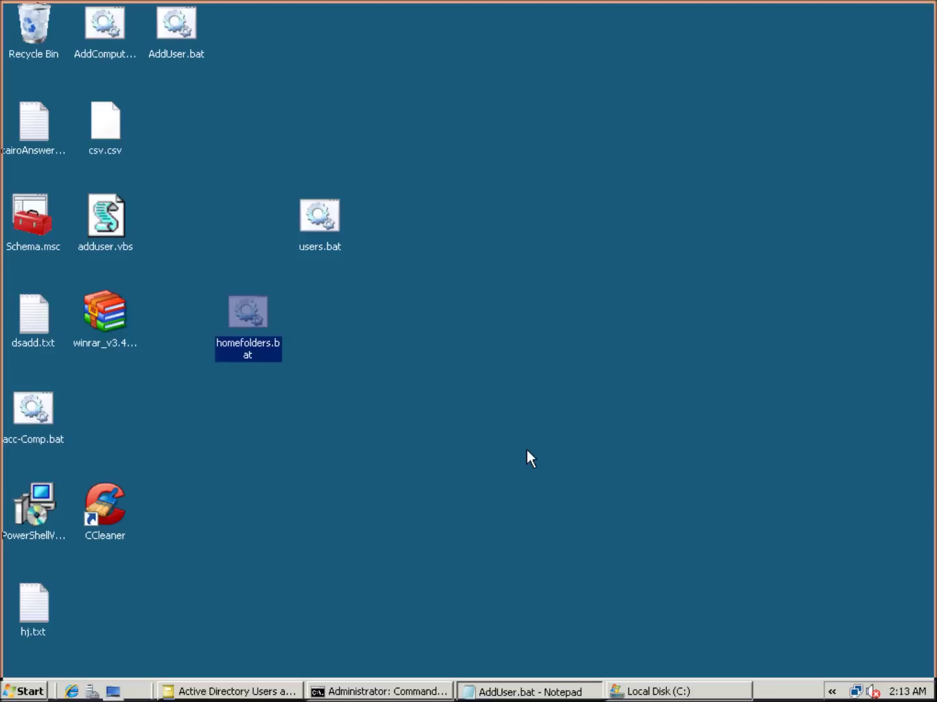
# Paste the mkdir commands into homefolders.bat in Notepad and save it.
pyautogui.rightClick(245, 319)
pyautogui.click(271, 347)
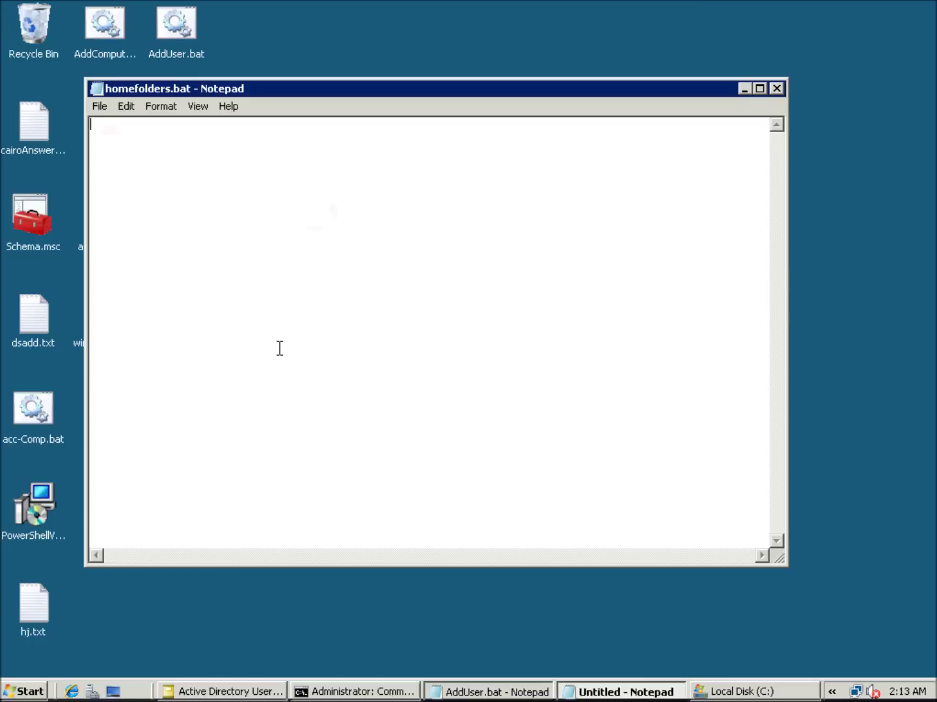
pyautogui.hotkey('ctrl', 'v')
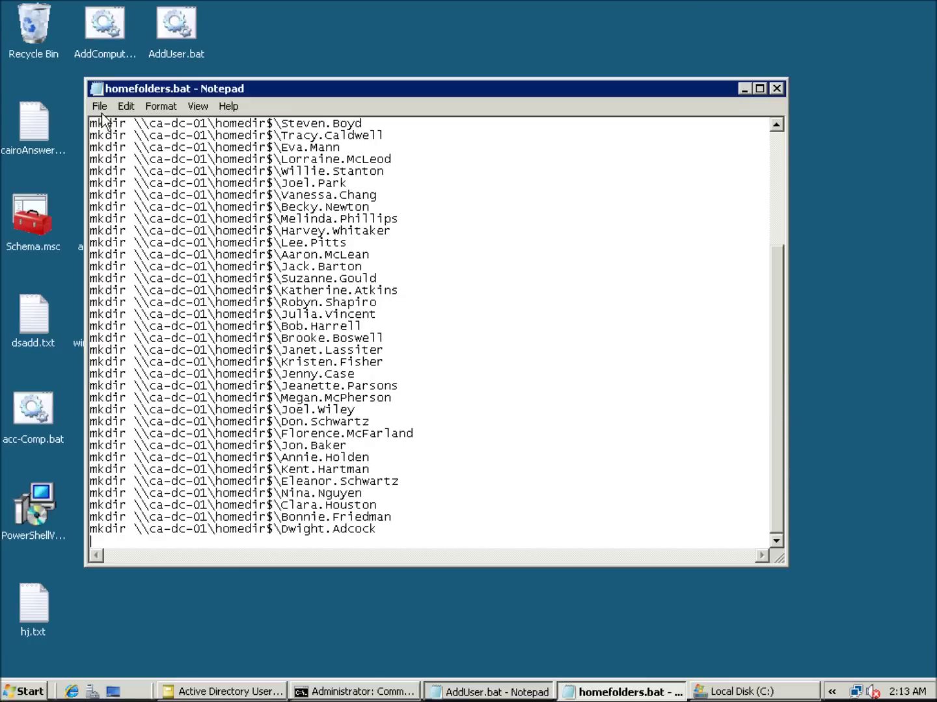
pyautogui.click(100, 109)
pyautogui.click(115, 155)
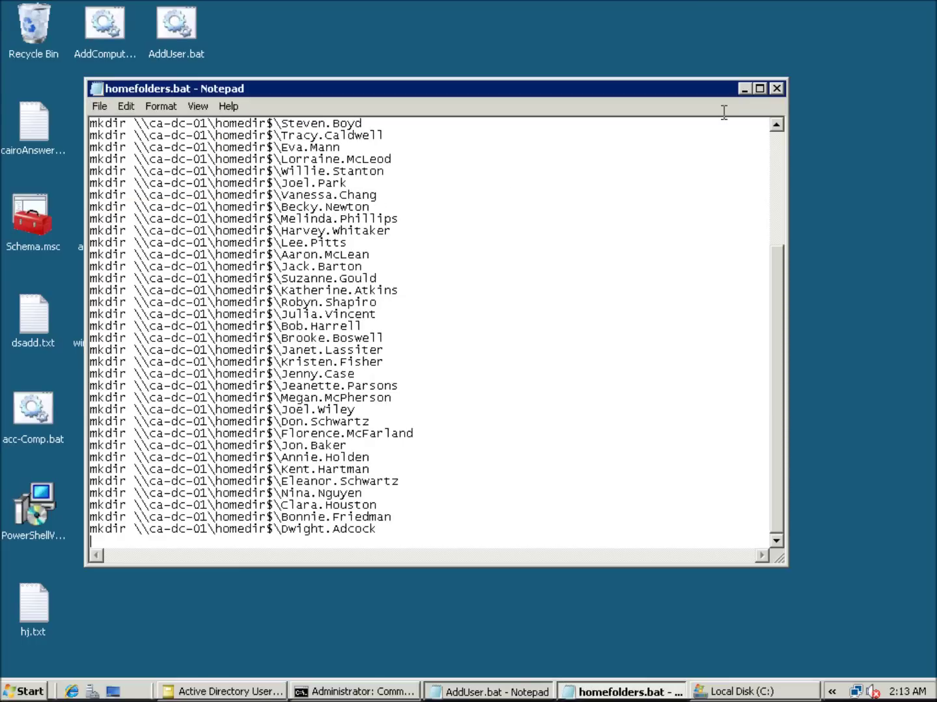
# Run homefolders.bat and check that C:\HomeDir now lists a folder for every user.
pyautogui.click(776, 90)
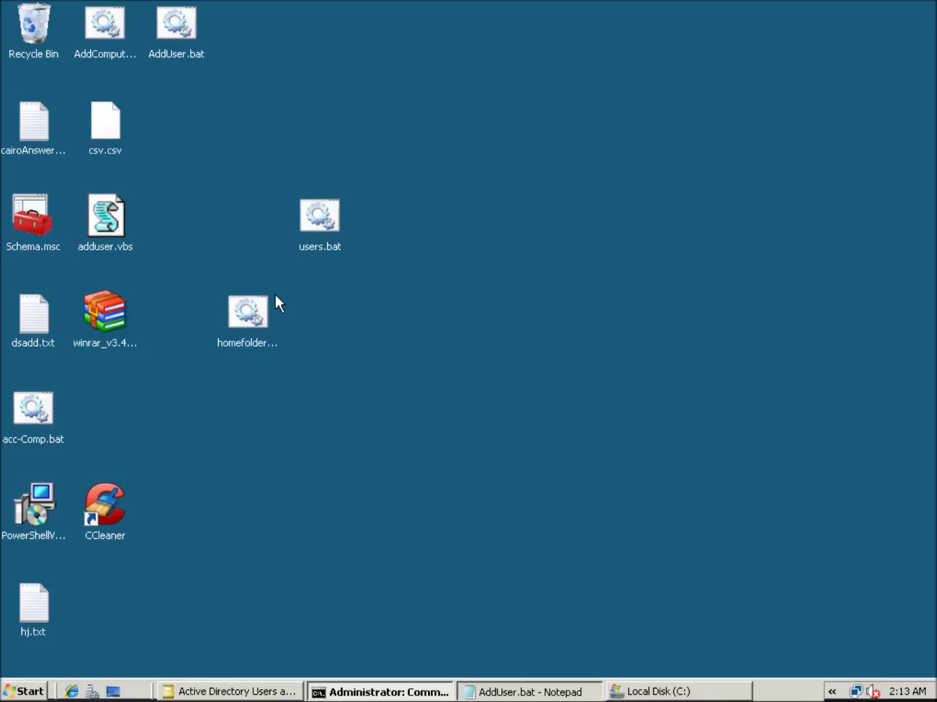
pyautogui.doubleClick(264, 304)
pyautogui.click(658, 693)
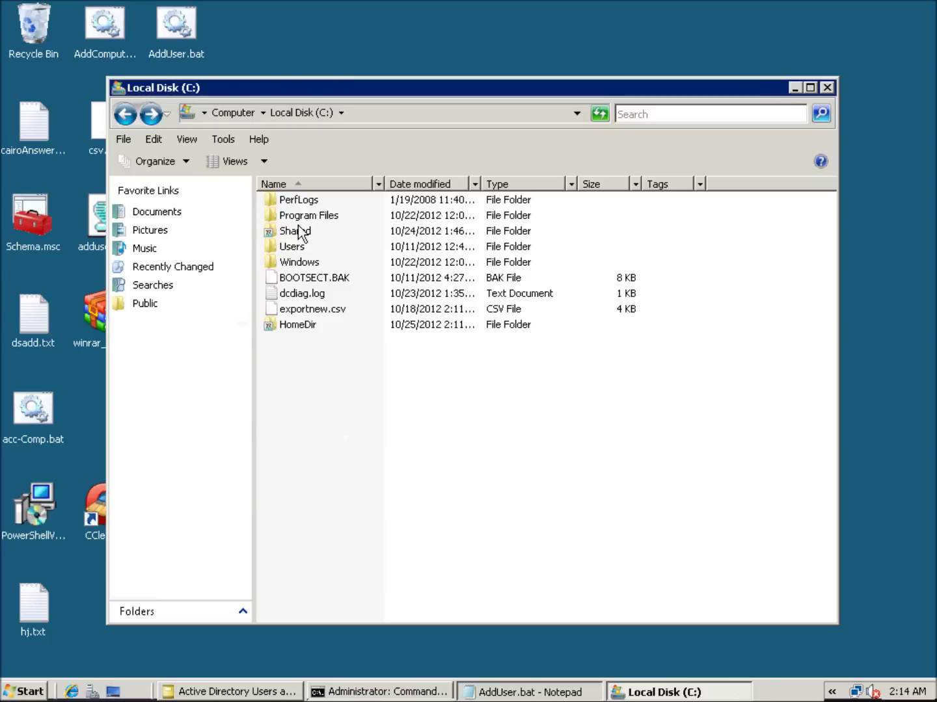
pyautogui.doubleClick(309, 324)
pyautogui.scroll(-8, 367, 309)
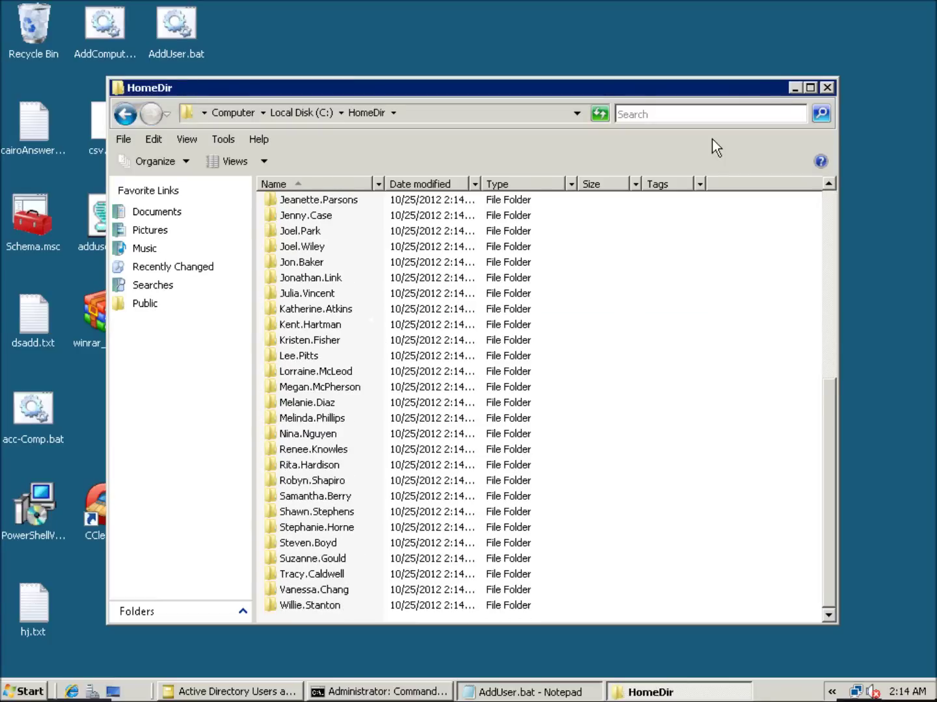
pyautogui.click(794, 89)
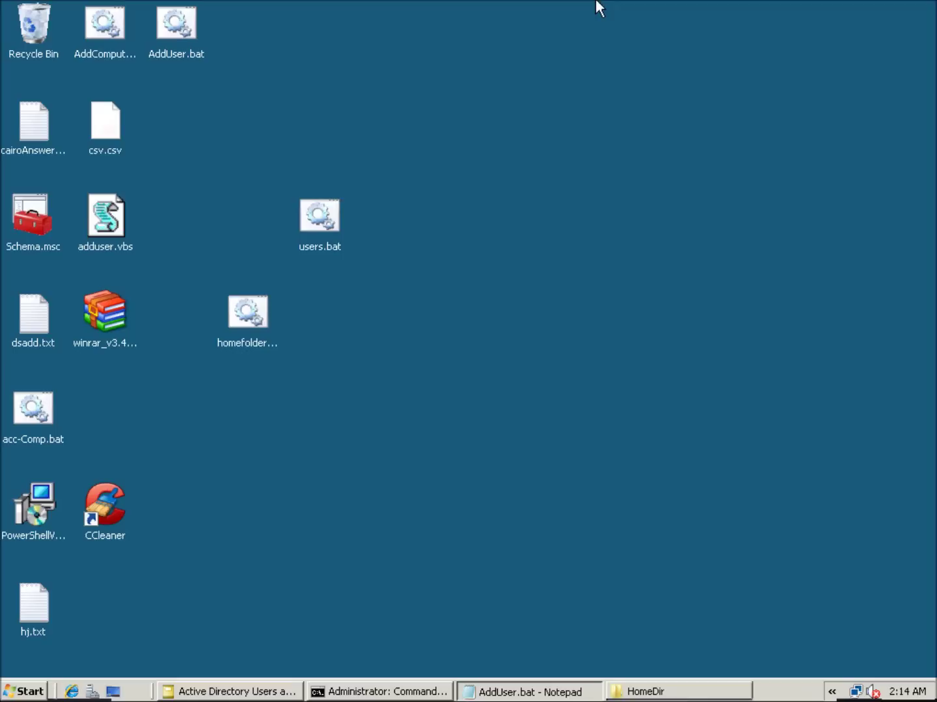
# Copy the icacls grant commands from column A of Script_3, then return to the server desktop.
pyautogui.click(606, 11)
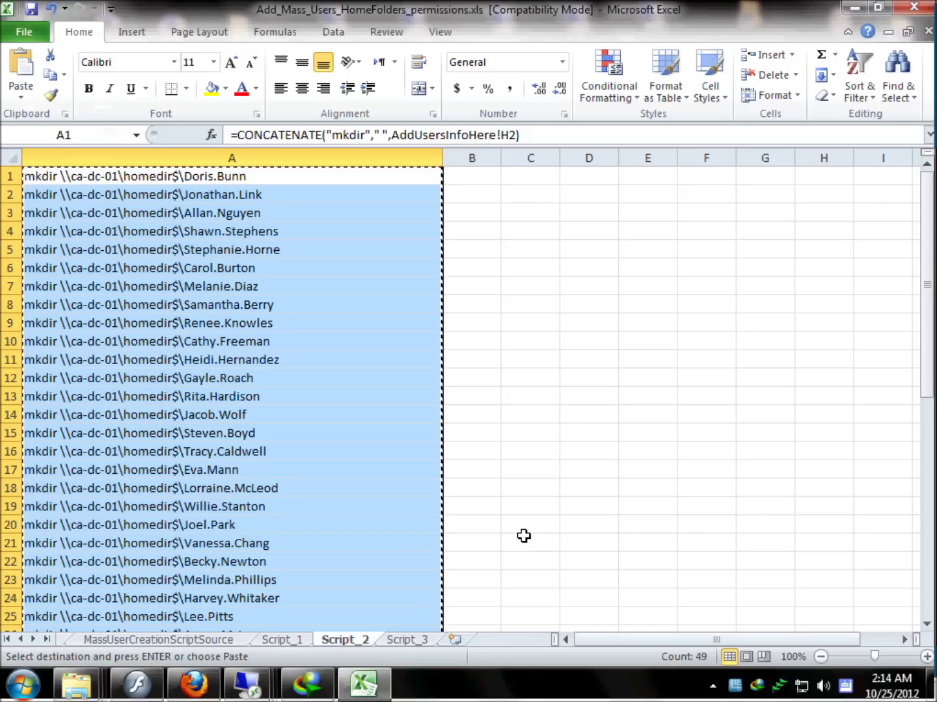
pyautogui.click(408, 639)
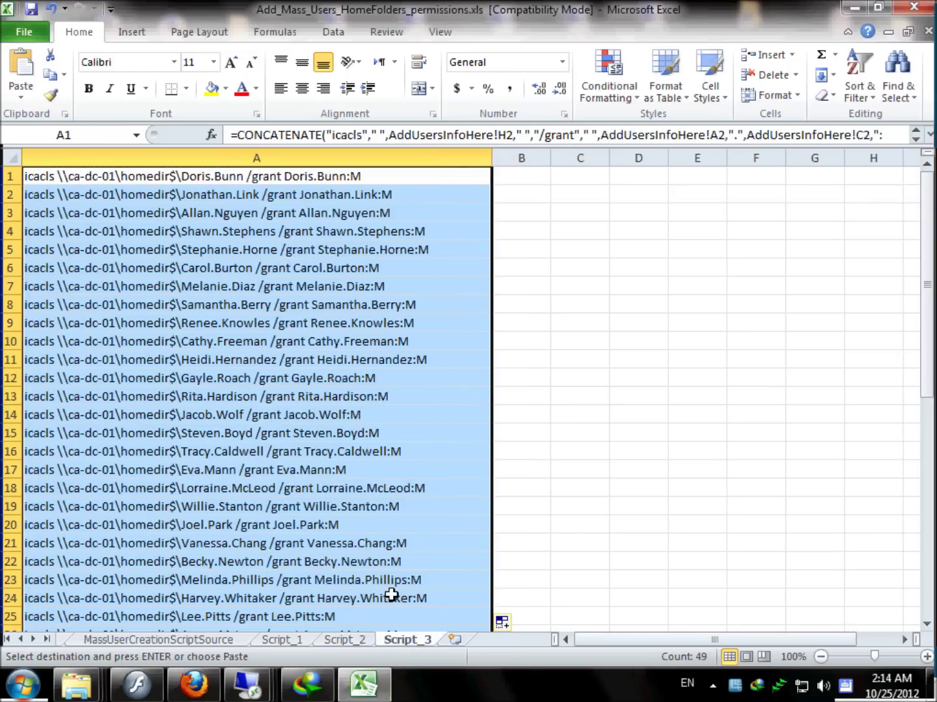
pyautogui.scroll(-6, 312, 333)
pyautogui.scroll(-4, 312, 333)
pyautogui.scroll(10, 313, 333)
pyautogui.rightClick(320, 184)
pyautogui.click(361, 219)
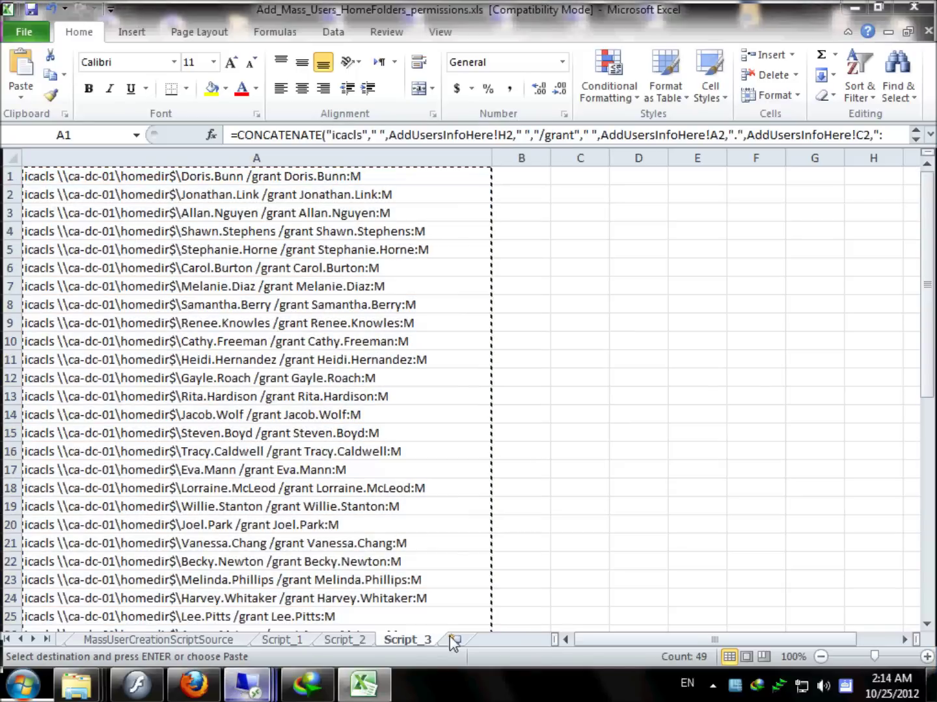
pyautogui.click(258, 693)
pyautogui.rightClick(306, 389)
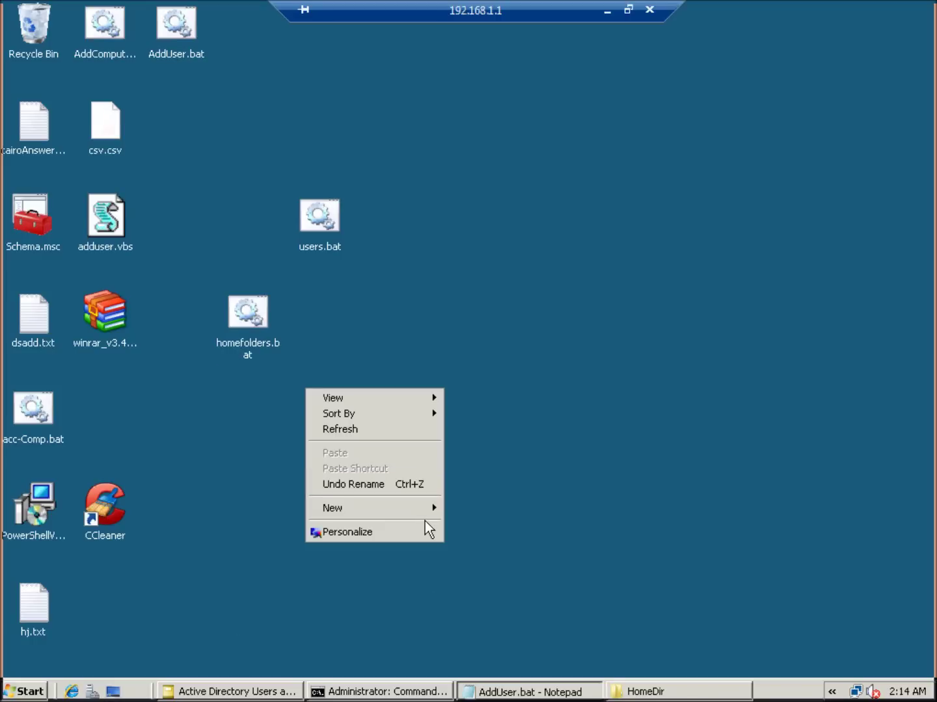
# Create a new text file on the desktop named permissions.bat.
pyautogui.moveTo(430, 508)
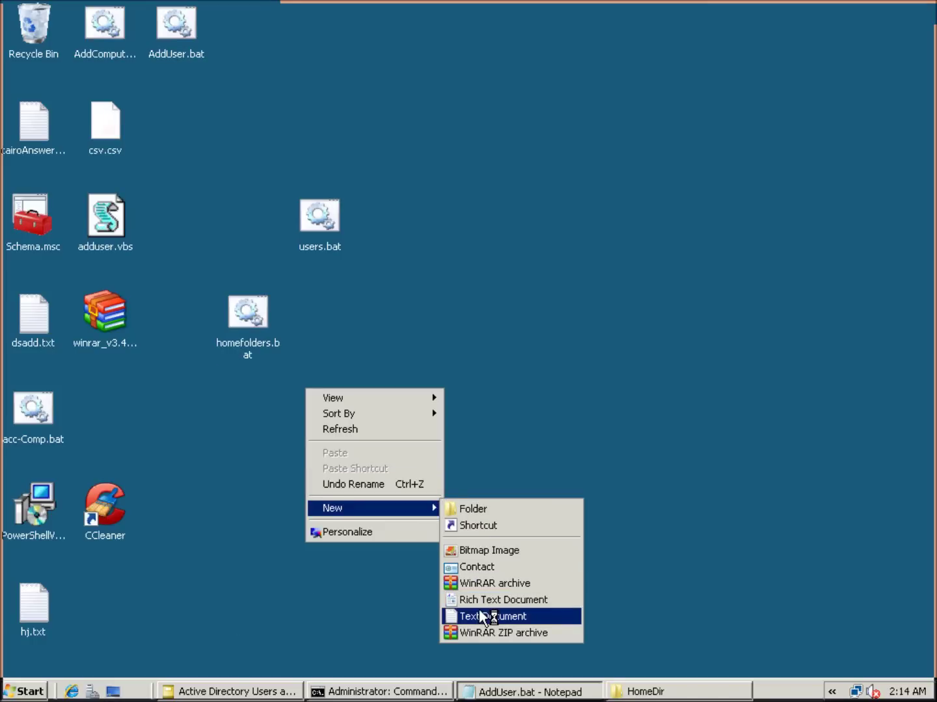
pyautogui.click(479, 615)
pyautogui.write('permissions')
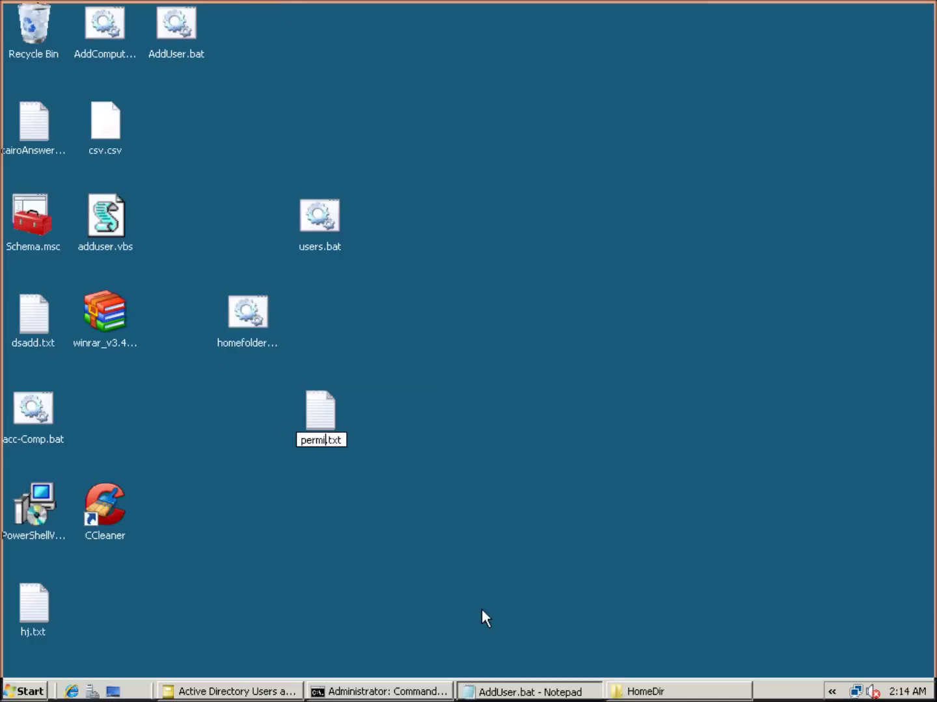
pyautogui.press('End')
pyautogui.write('=')
pyautogui.press('BackSpace')
pyautogui.press('BackSpace')
pyautogui.press('BackSpace')
pyautogui.press('BackSpace')
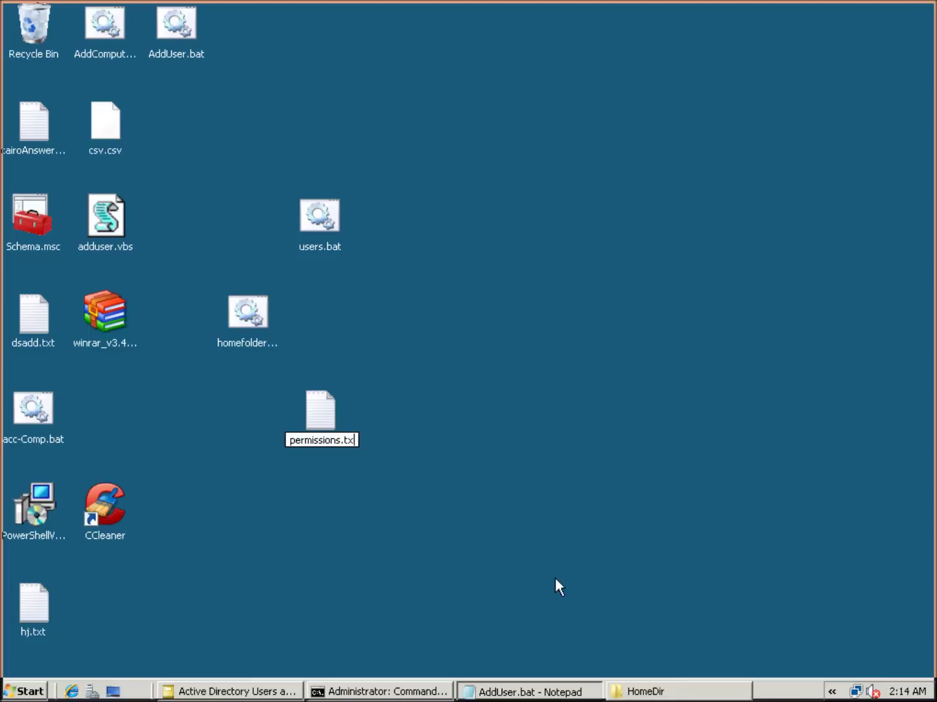
pyautogui.write('bat')
pyautogui.press('Return')
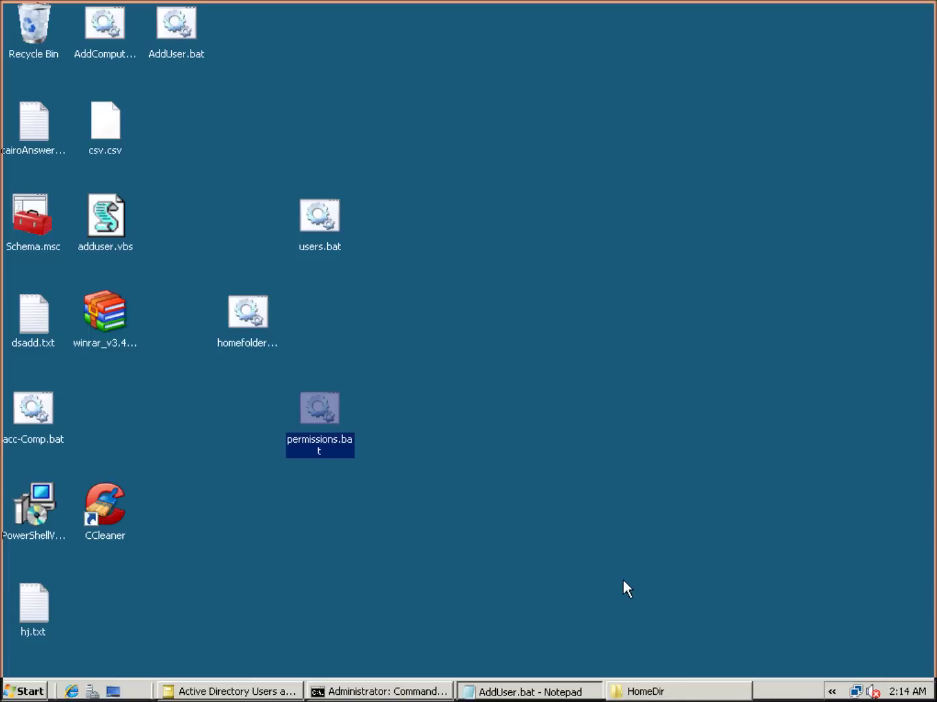
# Paste the icacls commands into permissions.bat, save it and close Notepad.
pyautogui.rightClick(332, 423)
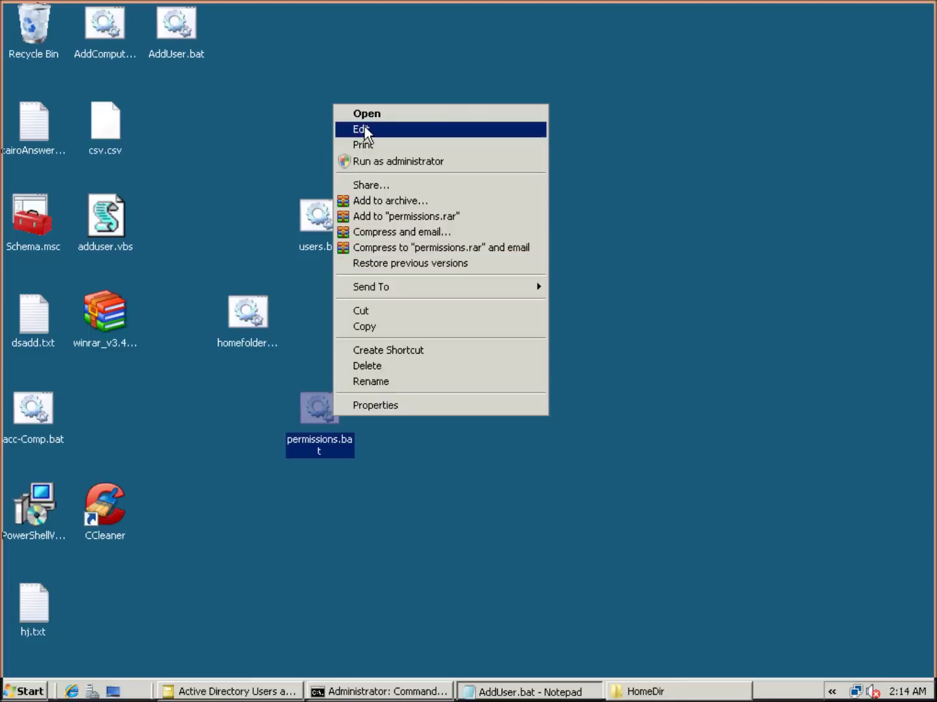
pyautogui.click(364, 130)
pyautogui.rightClick(363, 214)
pyautogui.click(405, 281)
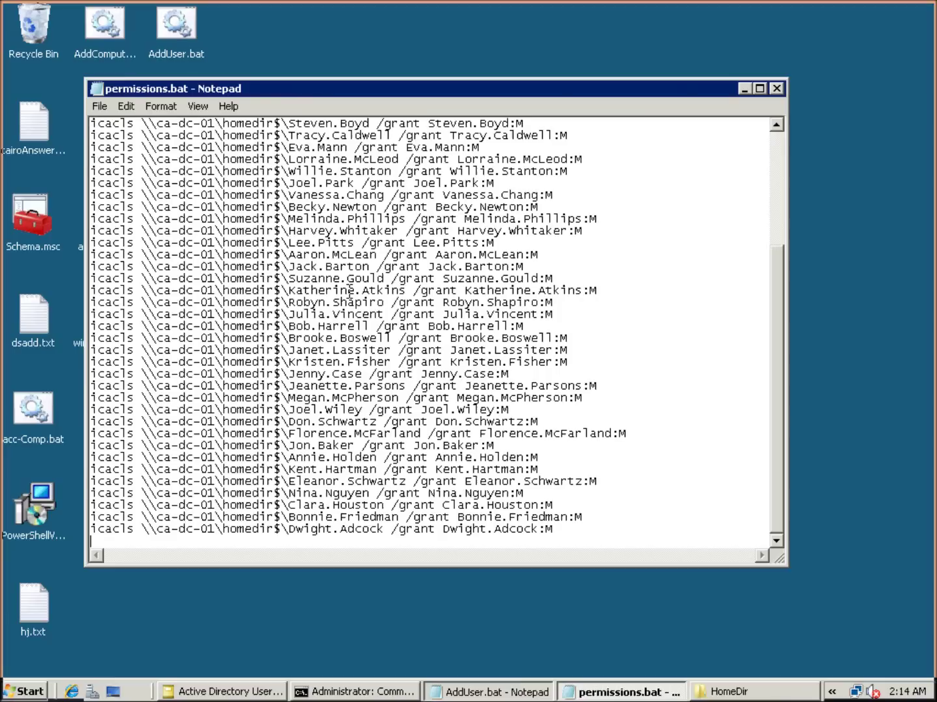
pyautogui.click(109, 109)
pyautogui.click(111, 154)
pyautogui.click(776, 88)
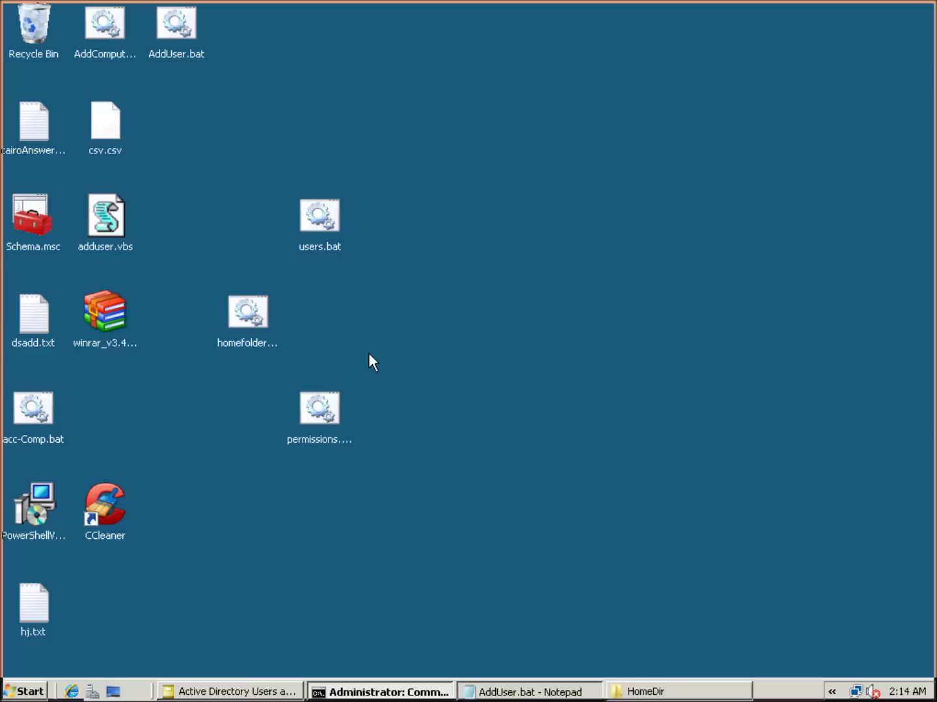
# Run permissions.bat, then open the Security properties of one user's folder in HomeDir.
pyautogui.doubleClick(323, 413)
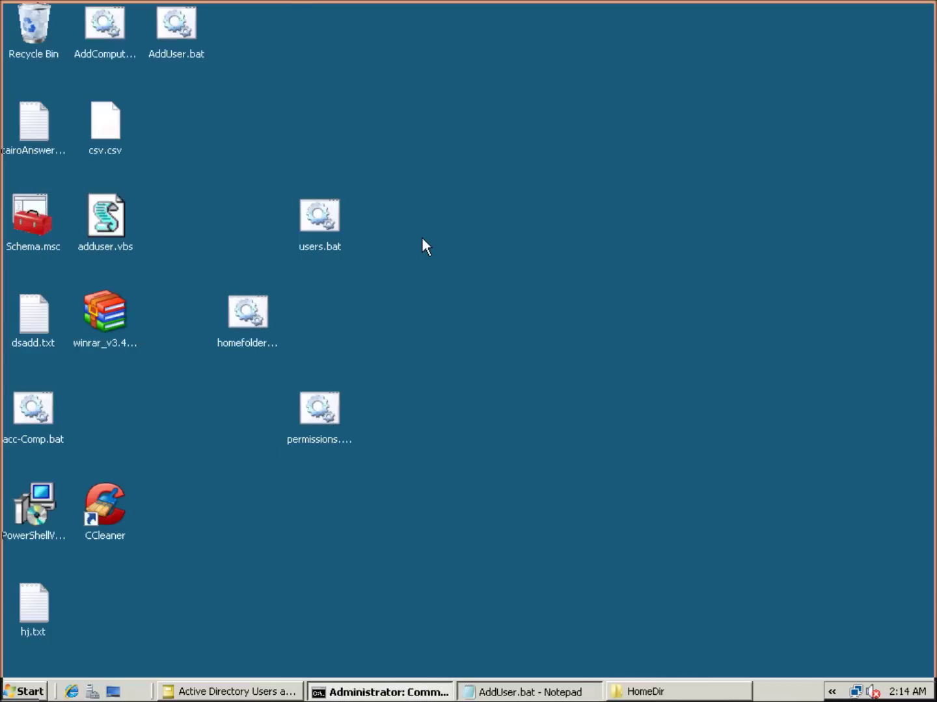
pyautogui.click(669, 692)
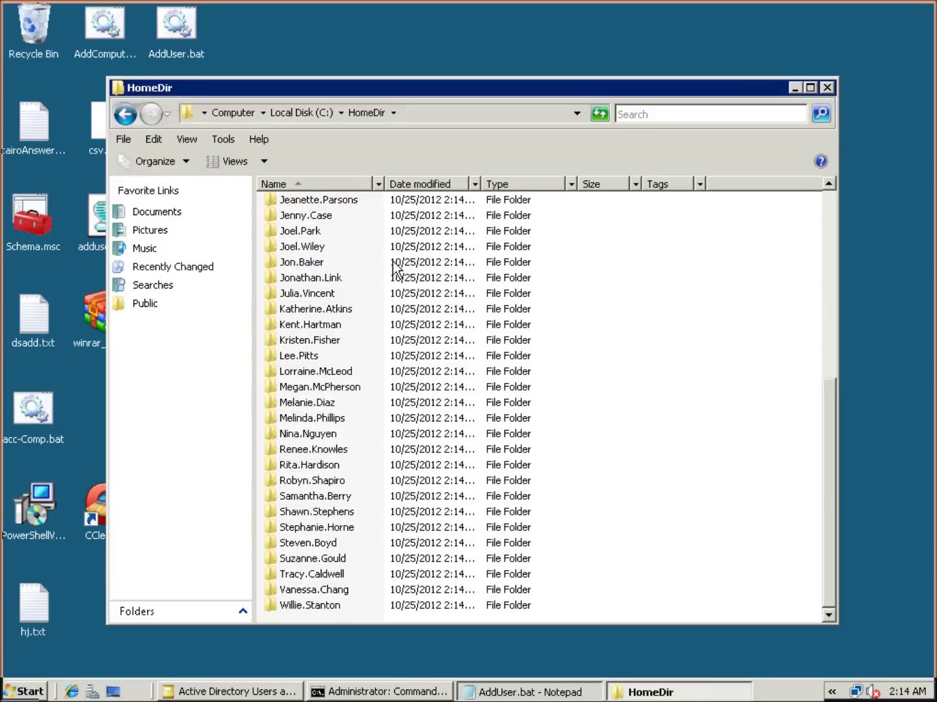
pyautogui.rightClick(325, 217)
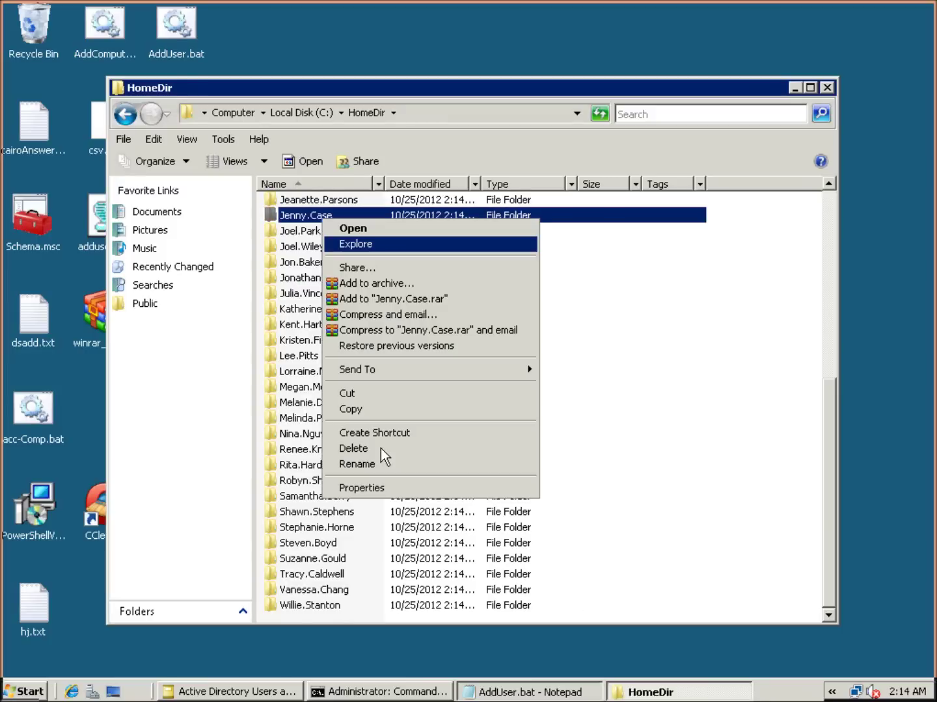
pyautogui.click(384, 484)
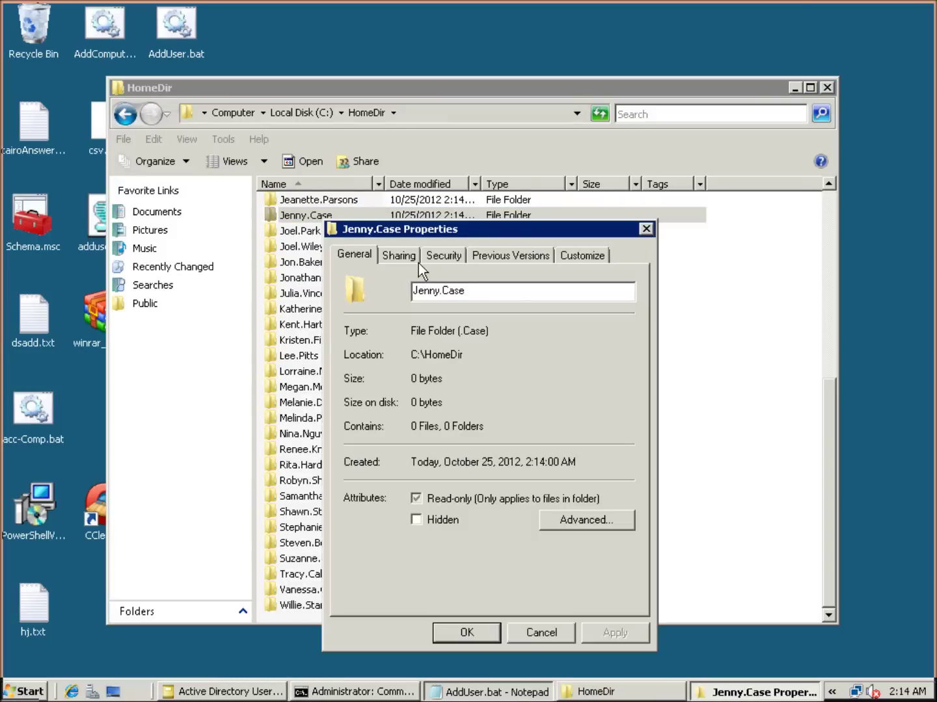
pyautogui.click(442, 256)
# Inspect the owning user's basic and special permissions in the folder's permission editor.
pyautogui.click(450, 359)
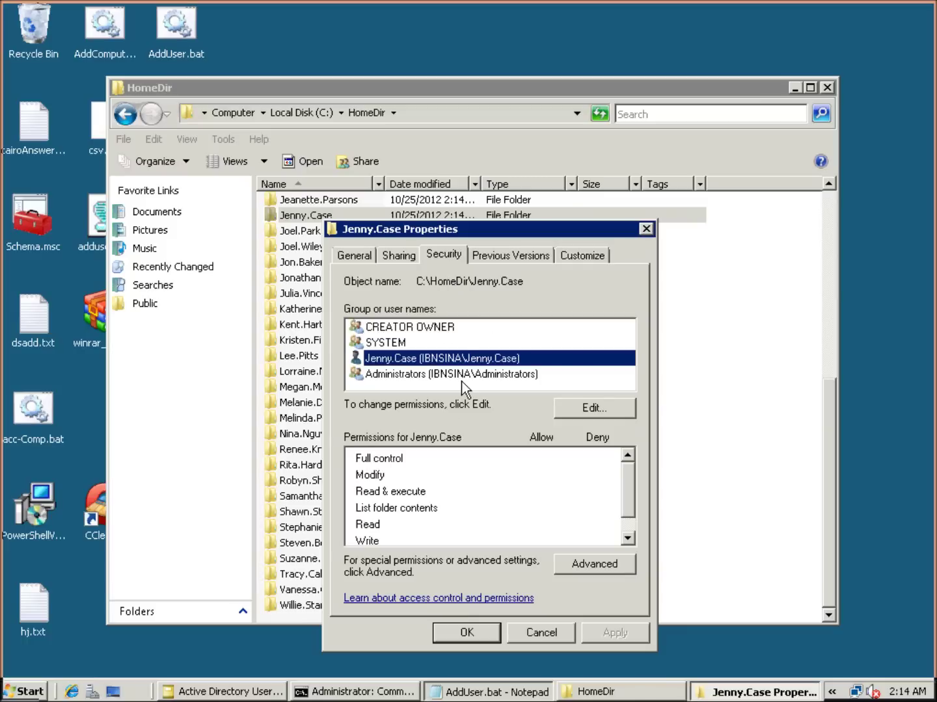
pyautogui.click(606, 412)
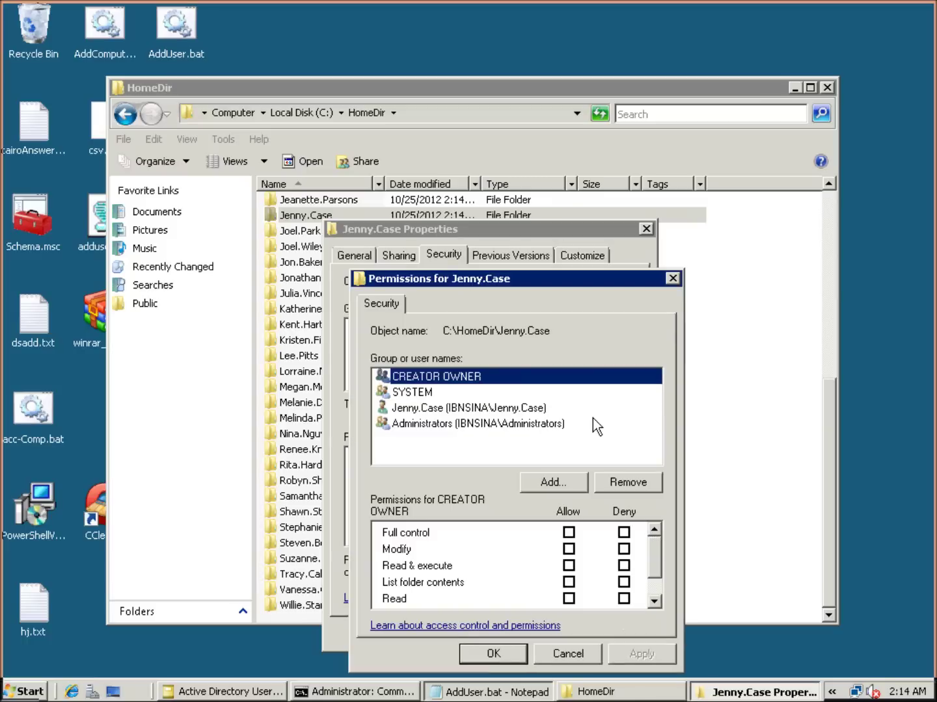
pyautogui.click(439, 408)
pyautogui.scroll(-1, 657, 569)
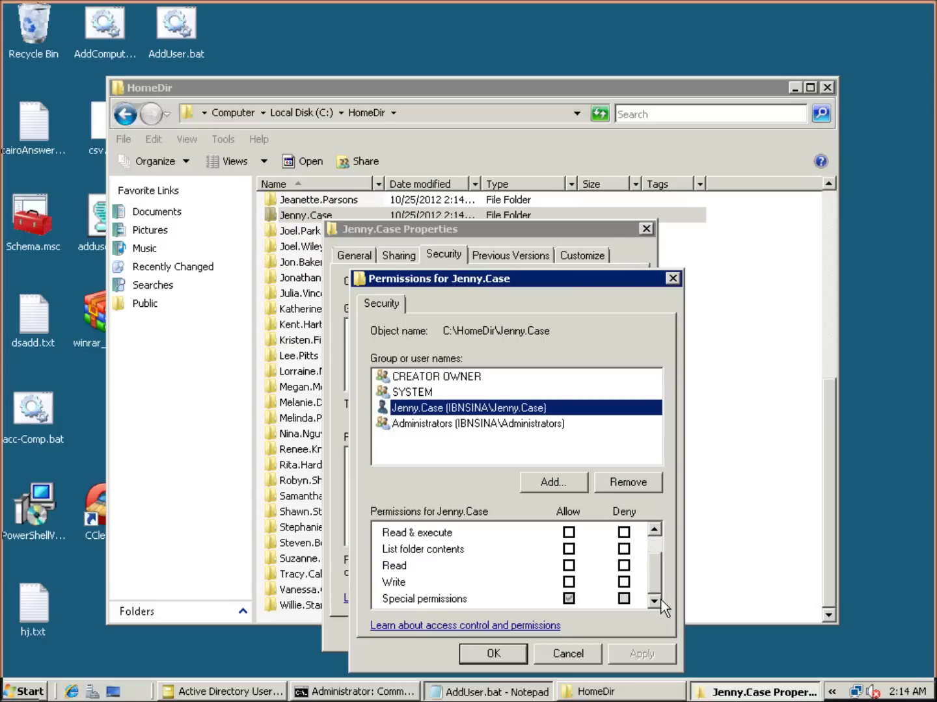
pyautogui.click(463, 601)
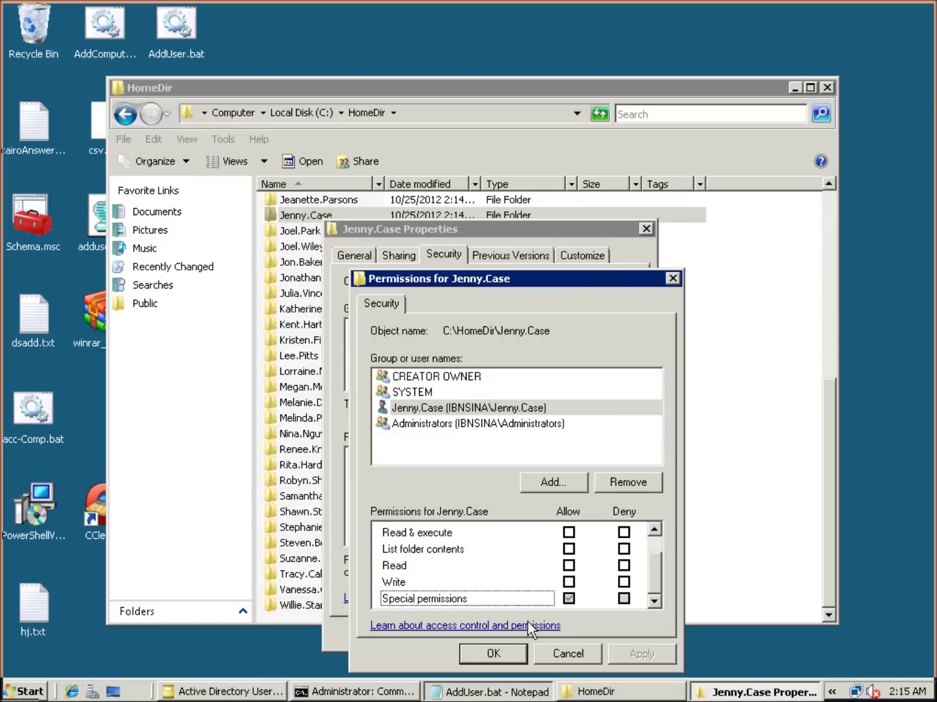
pyautogui.click(568, 653)
# Review the user's detailed entry in Advanced Security Settings, then close every permission dialog.
pyautogui.click(583, 563)
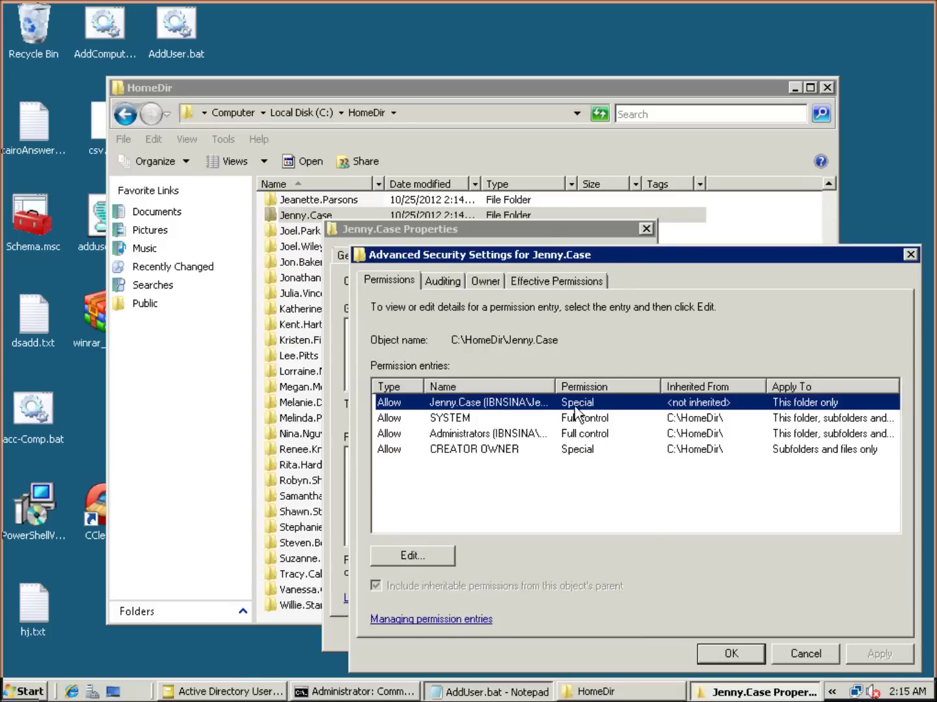
pyautogui.click(443, 554)
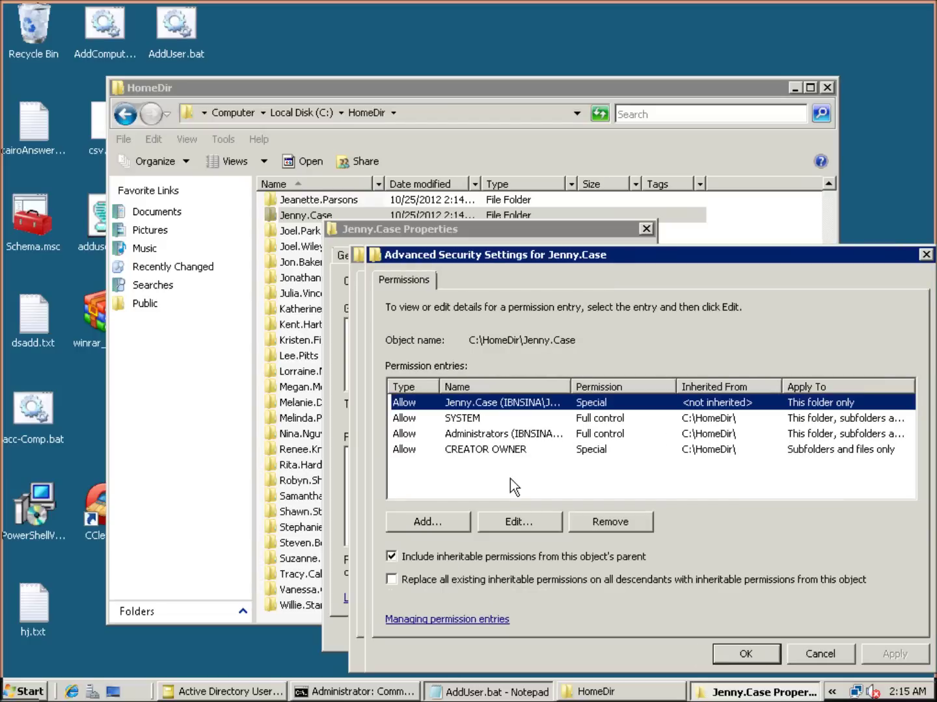
pyautogui.click(507, 524)
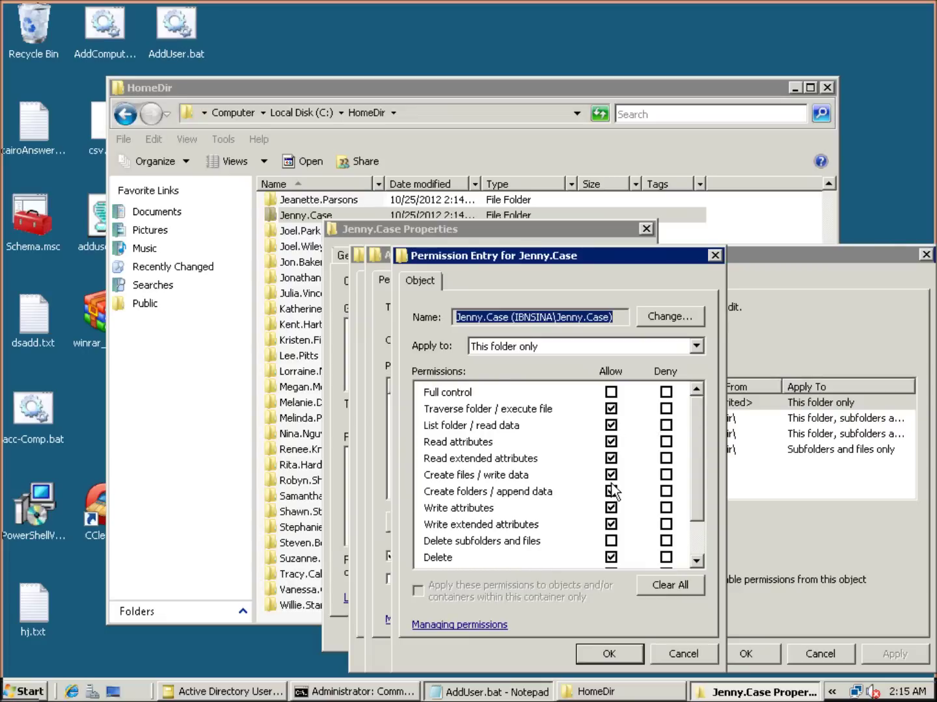
pyautogui.moveTo(698, 507); pyautogui.dragTo(694, 533)
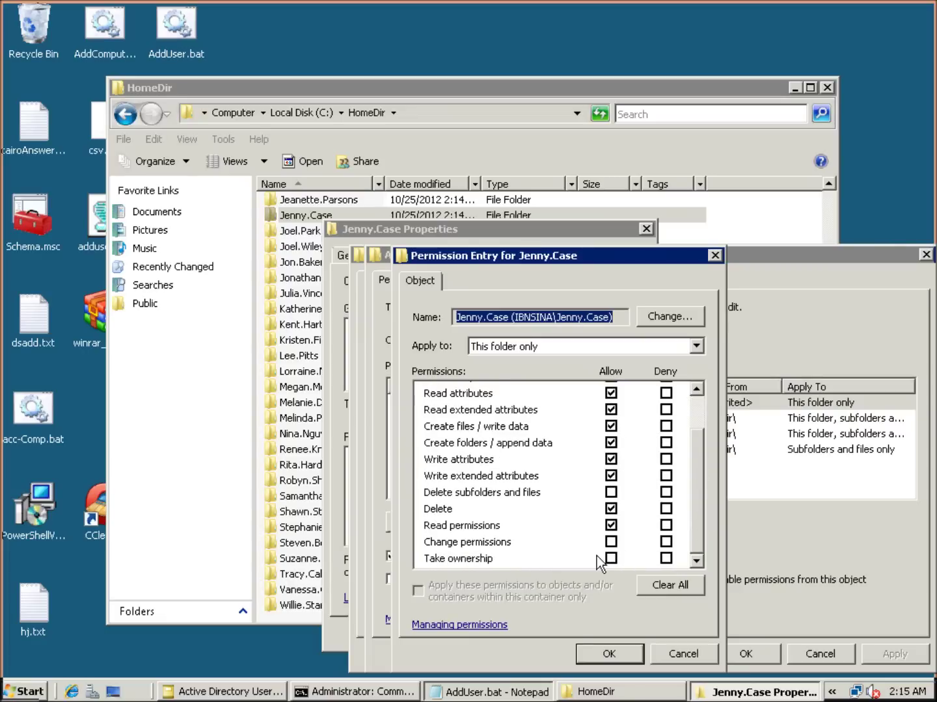
pyautogui.click(613, 653)
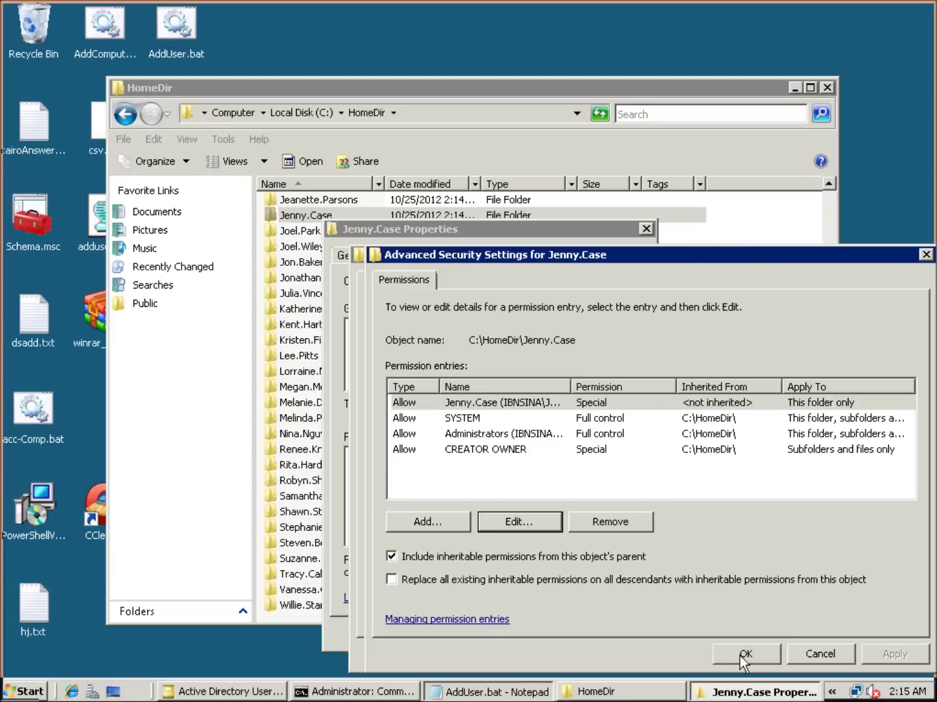
pyautogui.click(745, 654)
pyautogui.click(711, 648)
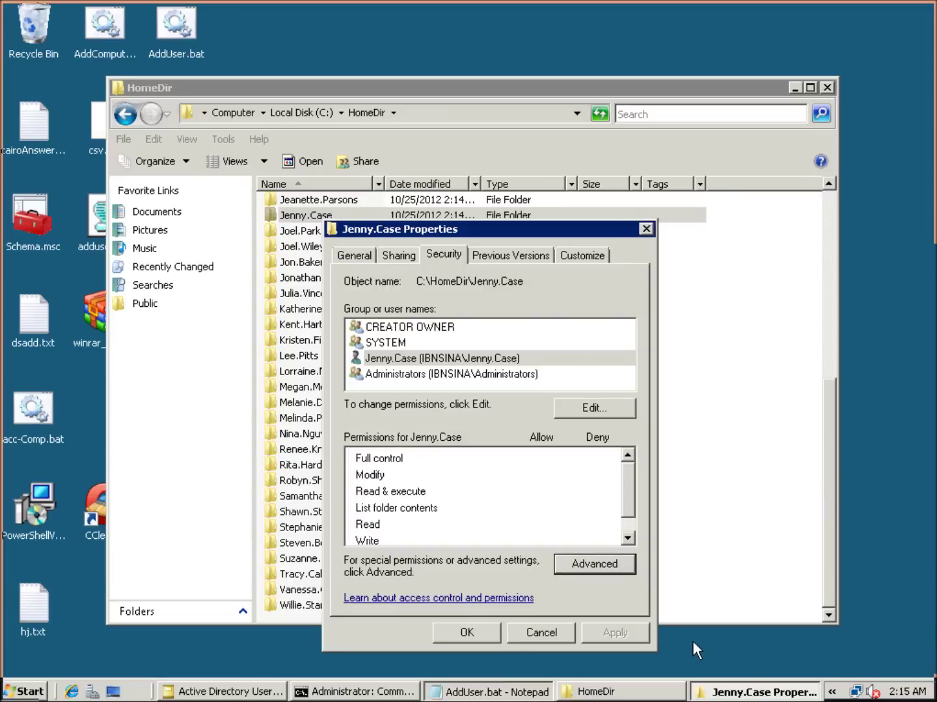
pyautogui.click(471, 622)
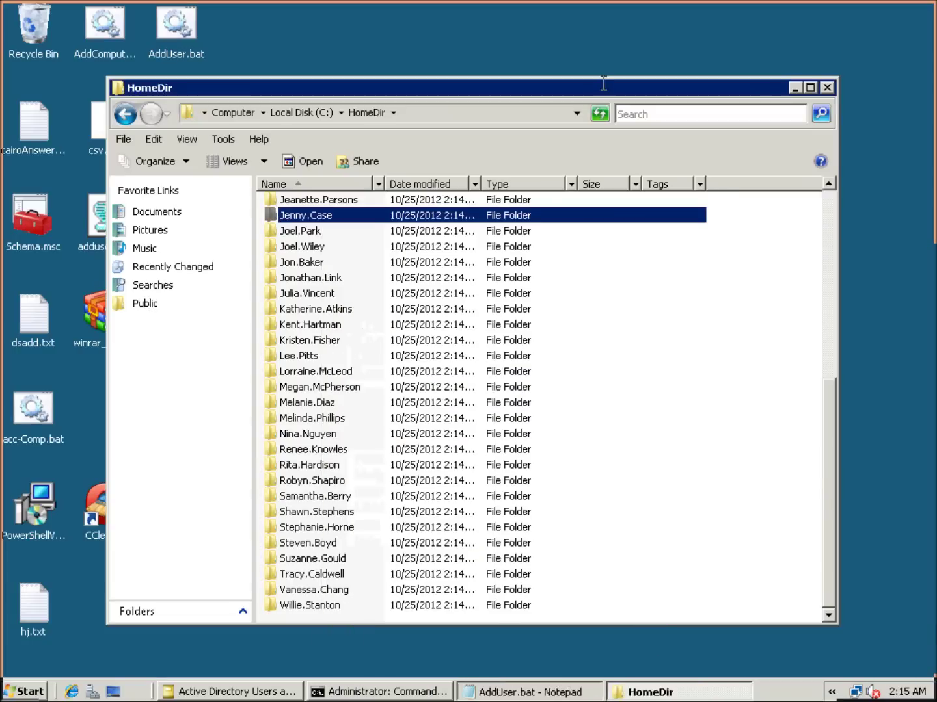
# Bring up the XP logon in the virtual machine and enter the test user's name.
pyautogui.click(664, 7)
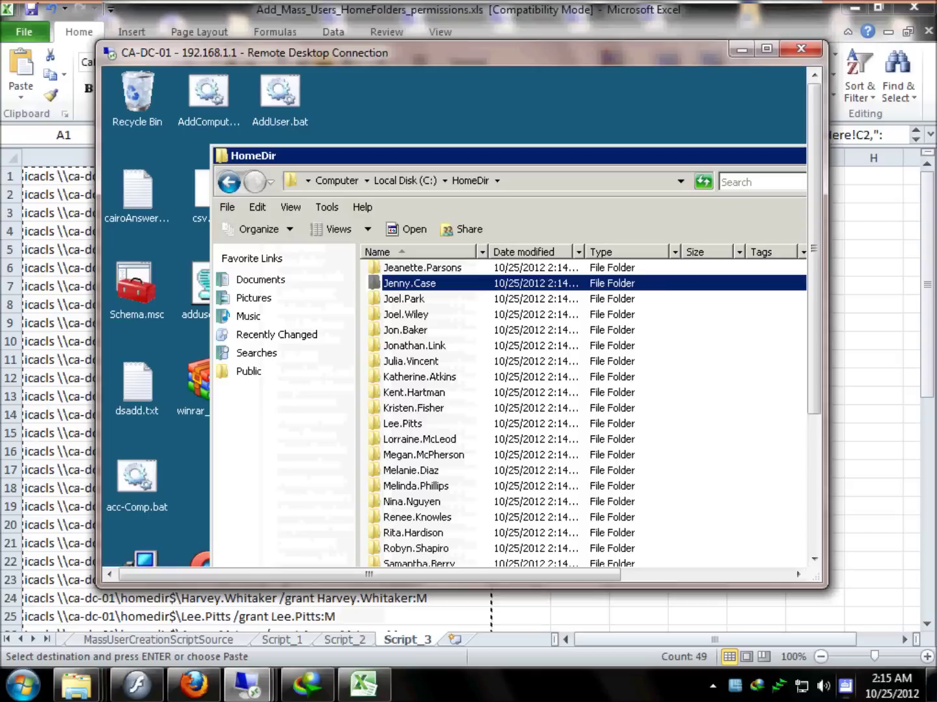
pyautogui.click(712, 686)
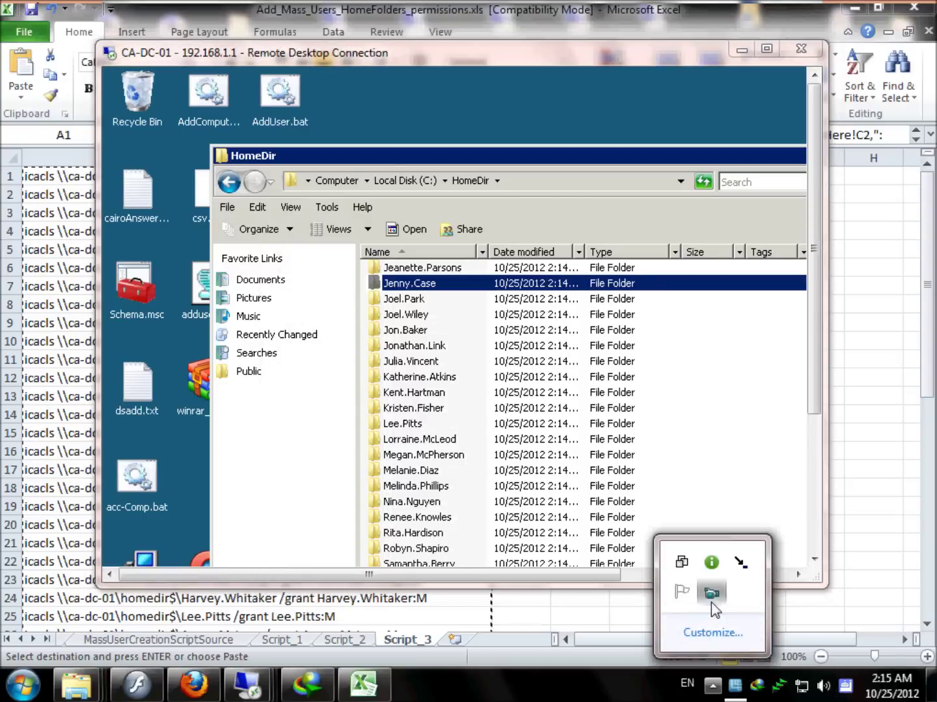
pyautogui.click(711, 595)
pyautogui.doubleClick(426, 288)
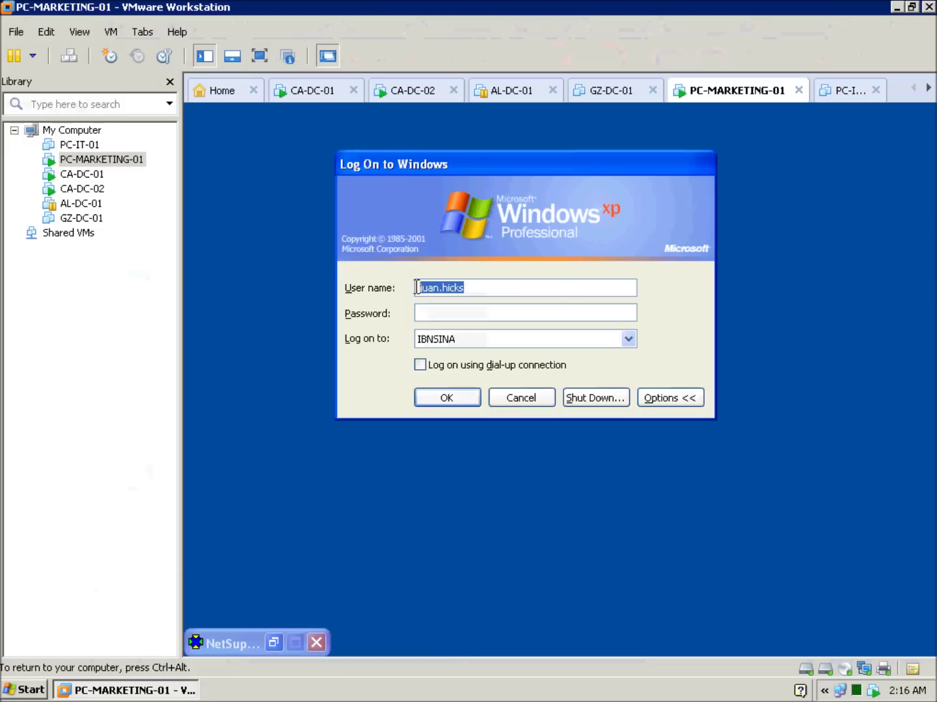
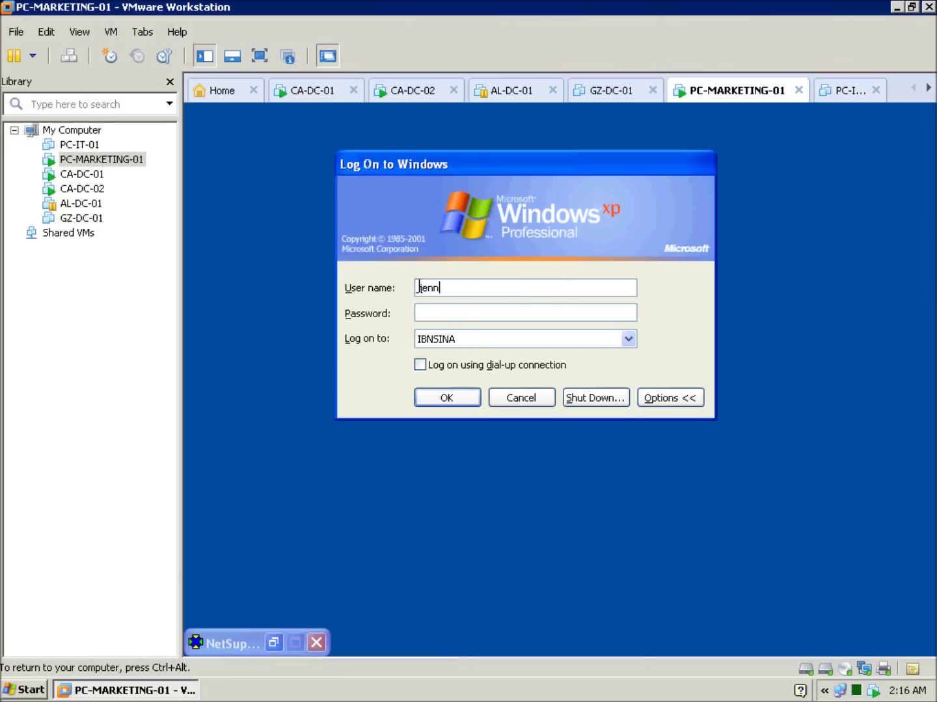
# Enter the test user's password, attempt the logon, and dismiss the failure message.
pyautogui.moveTo(613, 15)
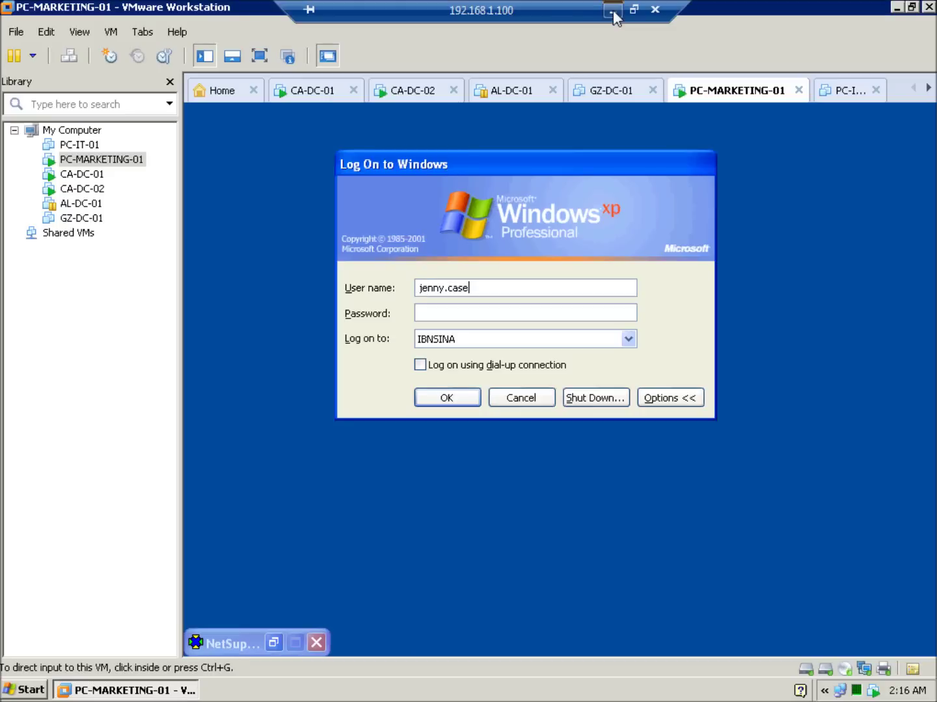
pyautogui.click(510, 313)
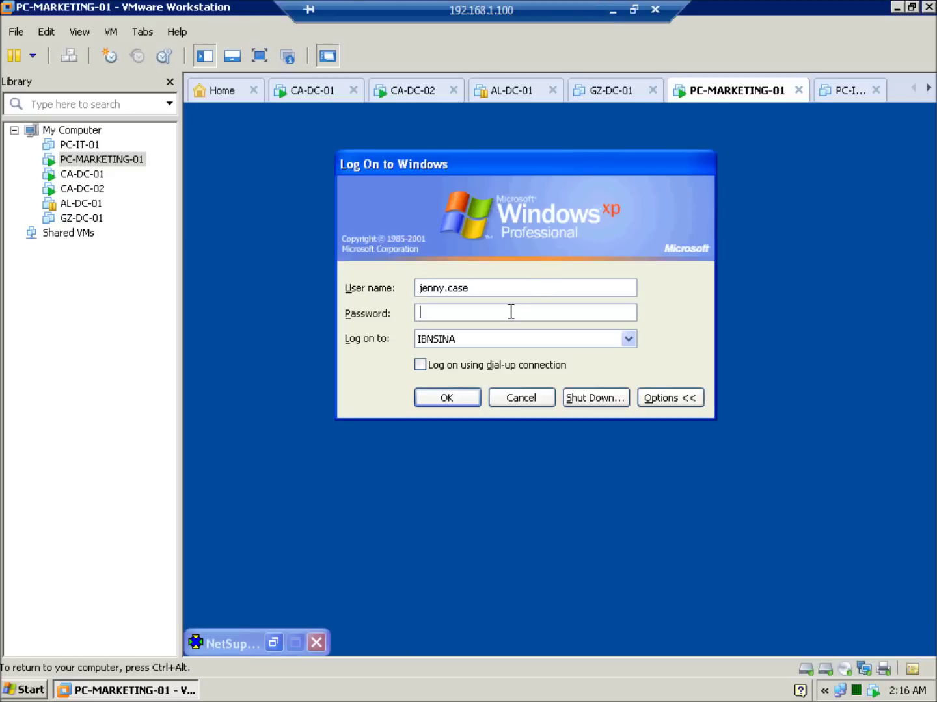
pyautogui.write('•')
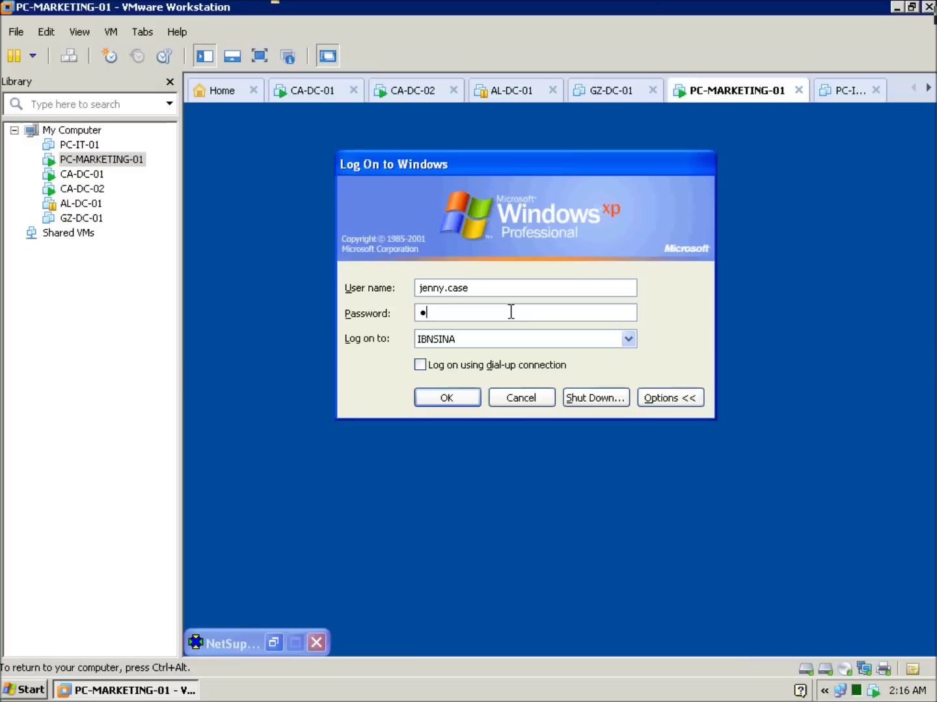
pyautogui.write('•••••••')
pyautogui.click(467, 401)
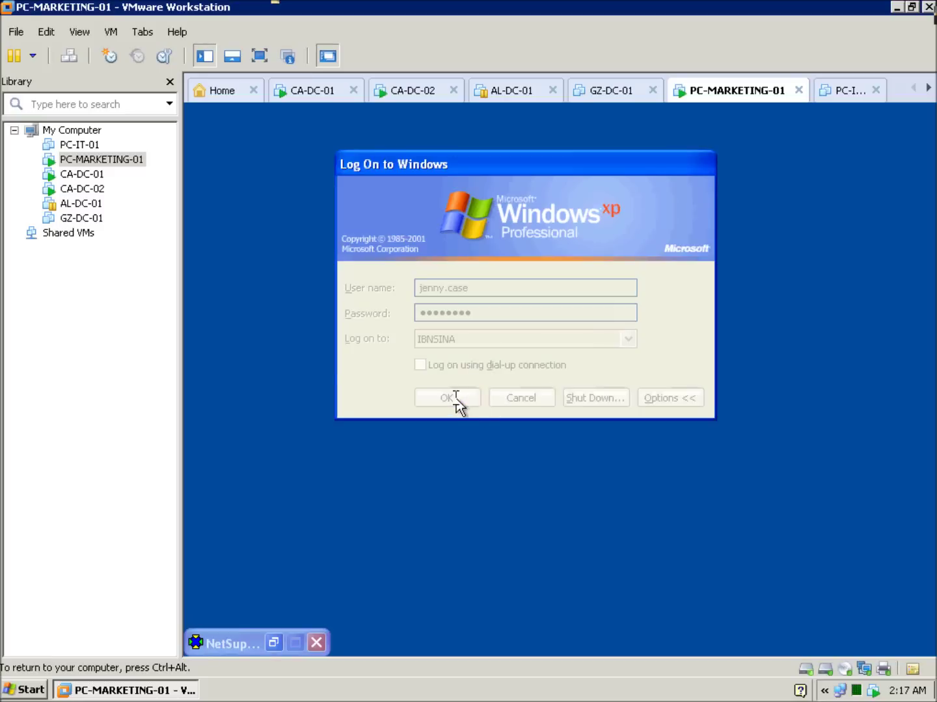
pyautogui.click(560, 440)
pyautogui.moveTo(549, 4)
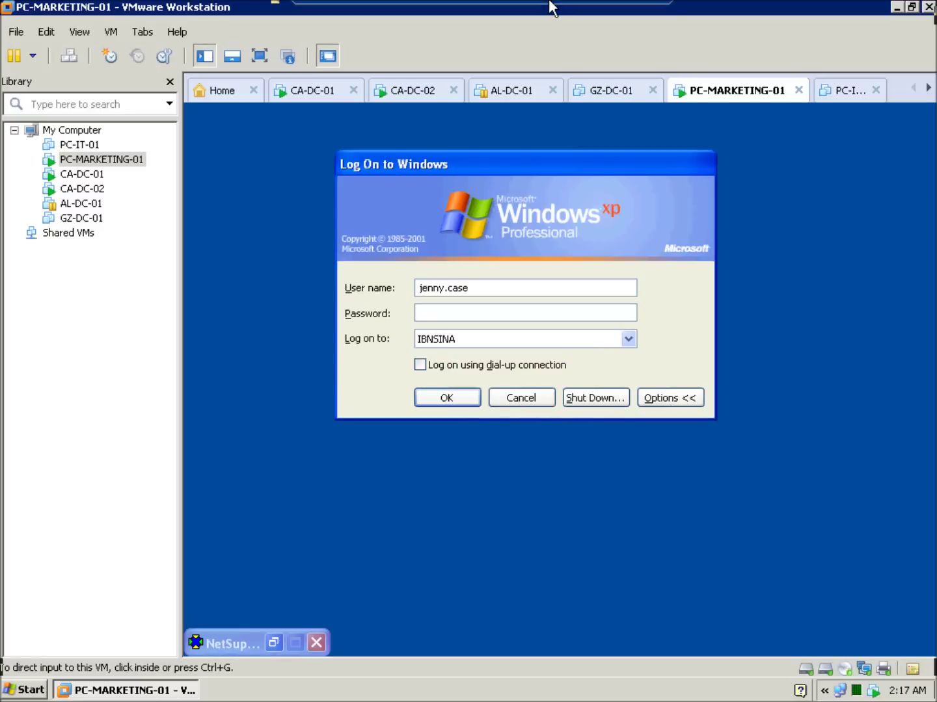
pyautogui.click(612, 10)
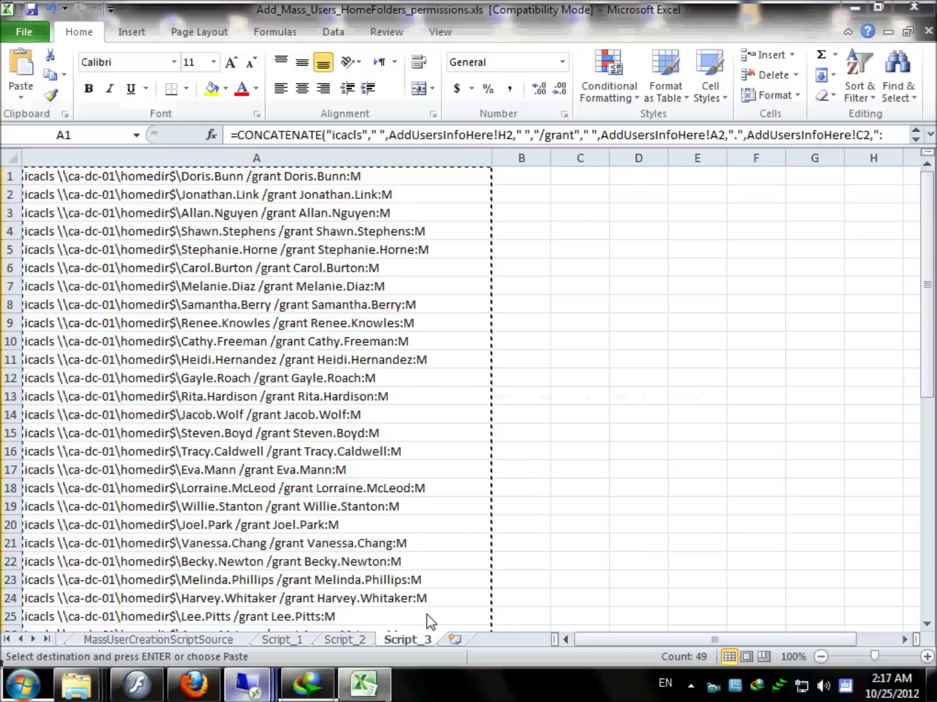
# In the domain controller session, start a password reset for the test user's account.
pyautogui.moveTo(247, 682)
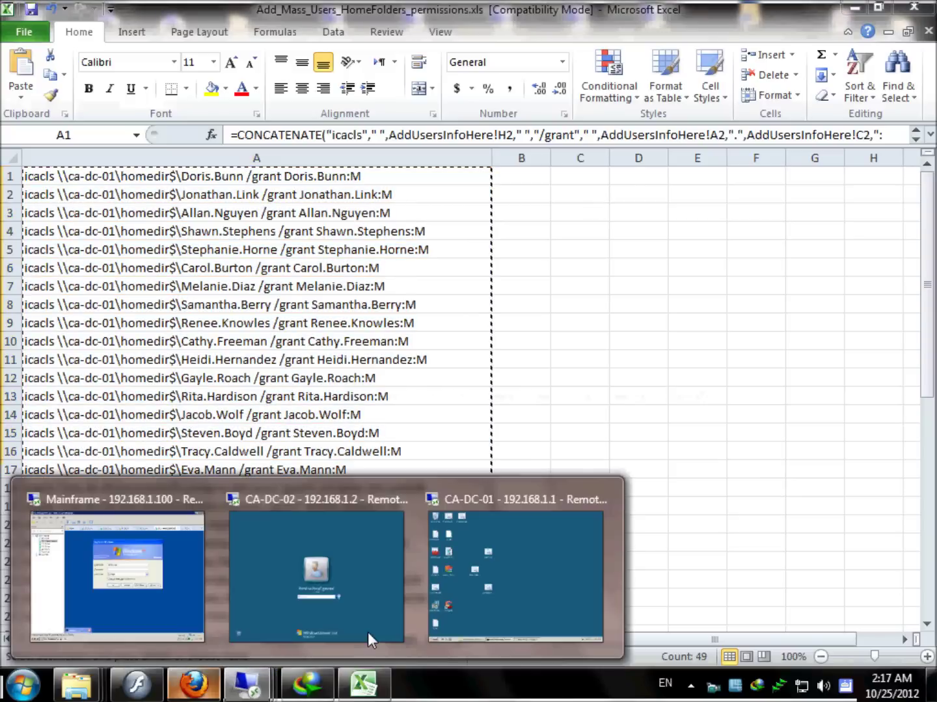
pyautogui.click(448, 578)
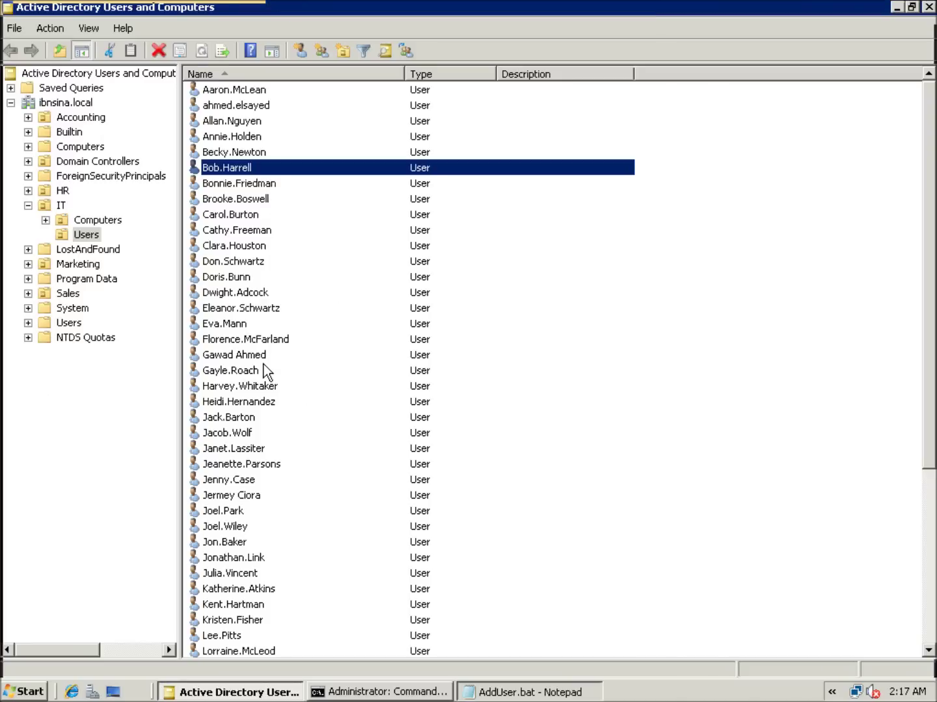
pyautogui.click(262, 418)
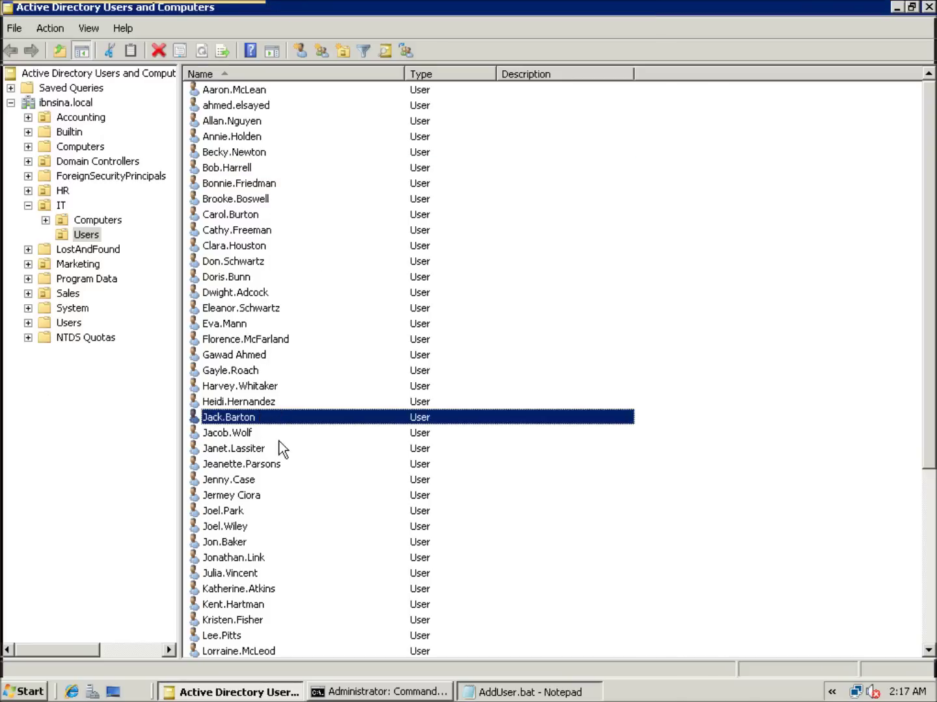
pyautogui.click(244, 483)
pyautogui.rightClick(243, 483)
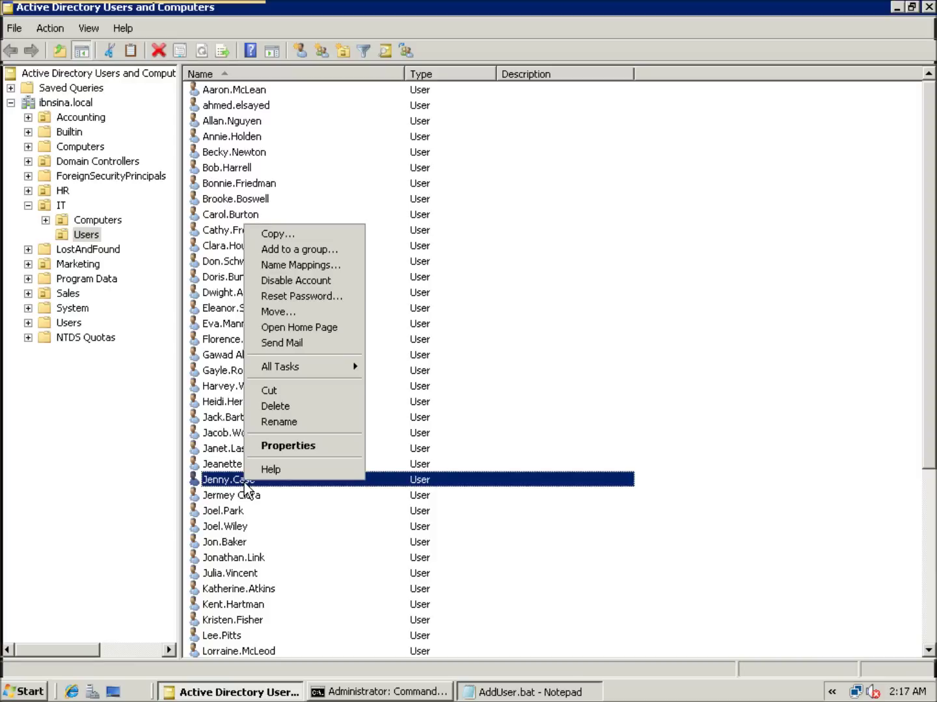
pyautogui.click(312, 296)
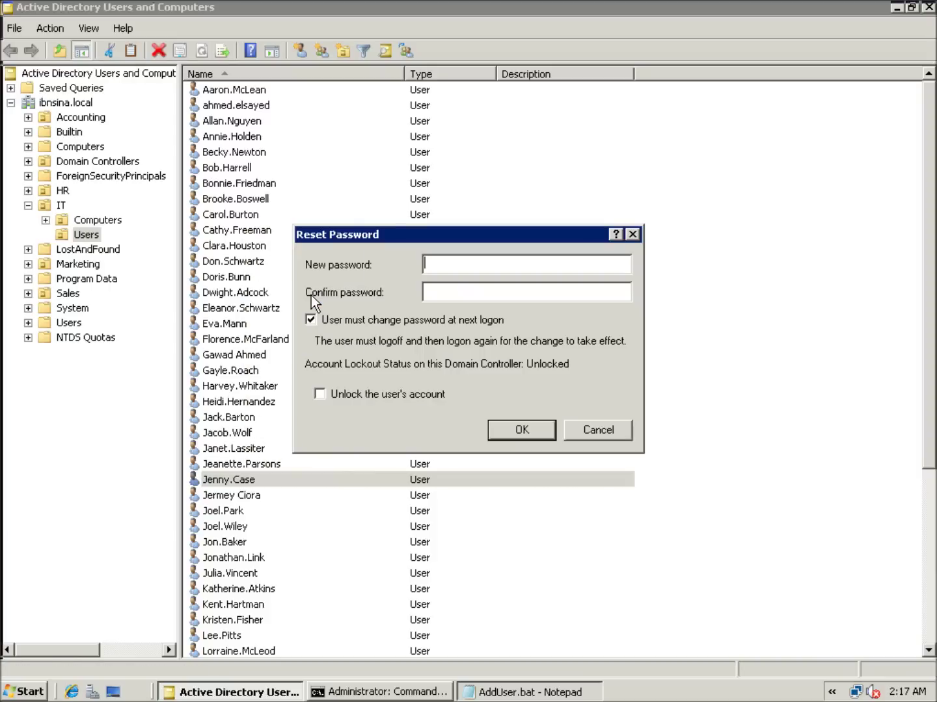
# Enter and confirm the new password, clear must-change-at-next-logon, unlock the account, and apply.
pyautogui.write('Pa')
pyautogui.write('ssw0')
pyautogui.press('BackSpace')
pyautogui.press('BackSpace')
pyautogui.press('BackSpace')
pyautogui.press('BackSpace')
pyautogui.write('ssw')
pyautogui.press('Tab')
pyautogui.write('Passw')
pyautogui.click(441, 321)
pyautogui.click(448, 397)
pyautogui.press('Return')
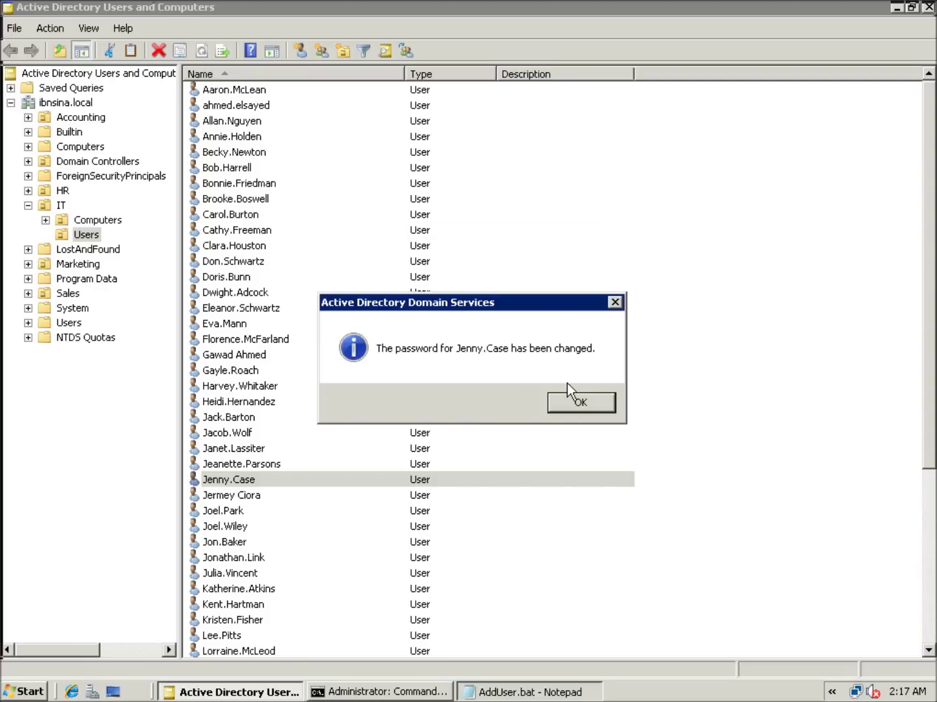
pyautogui.click(568, 394)
pyautogui.click(601, 13)
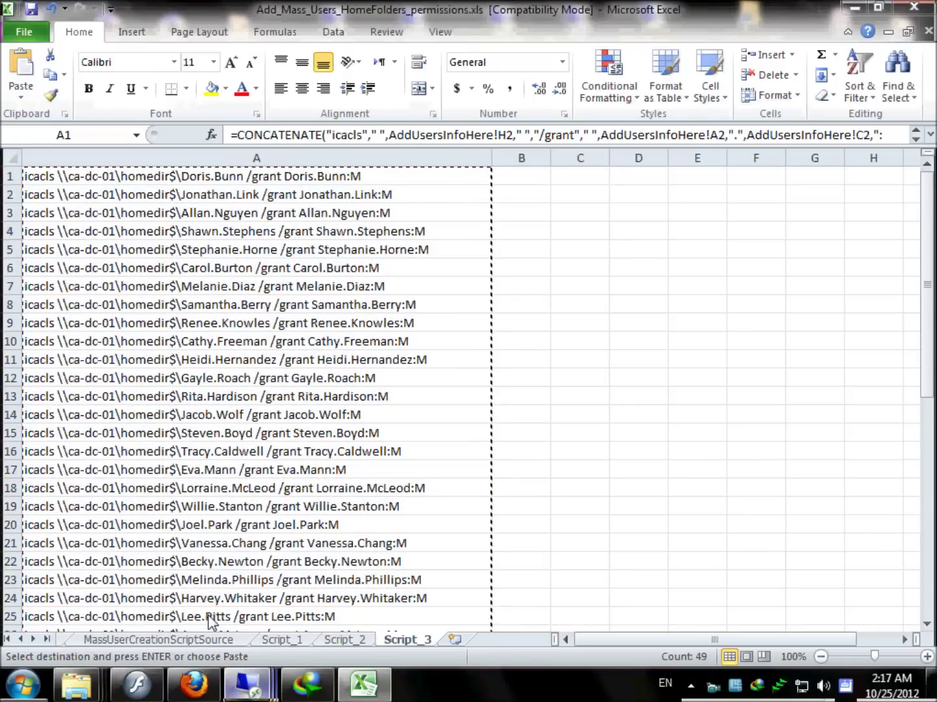
# Log on to PC-MARKETING-01 as the test user with the newly reset password.
pyautogui.moveTo(246, 682)
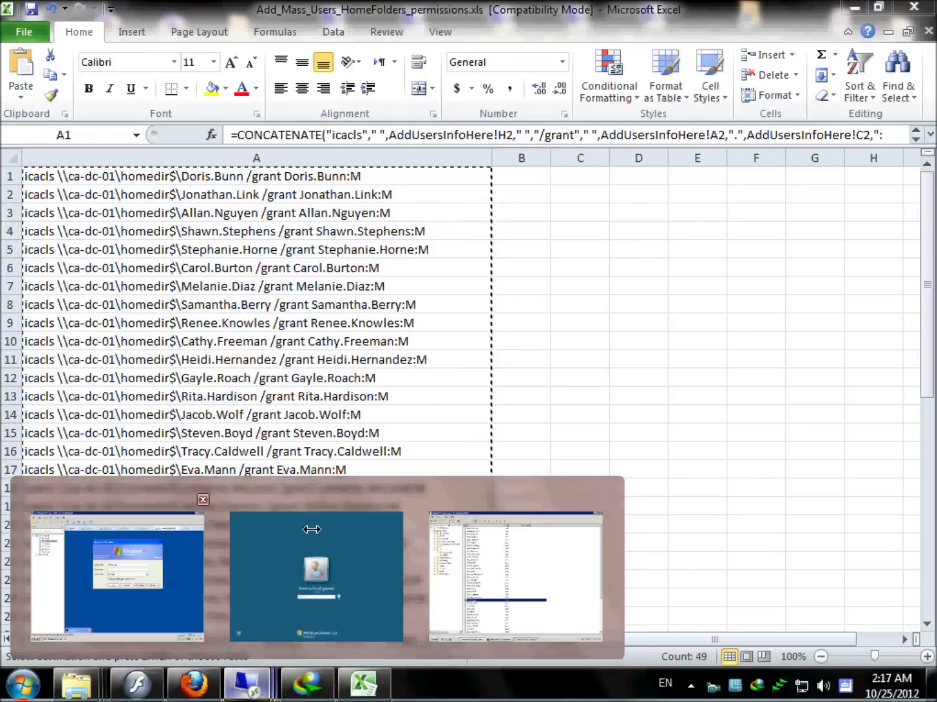
pyautogui.click(118, 573)
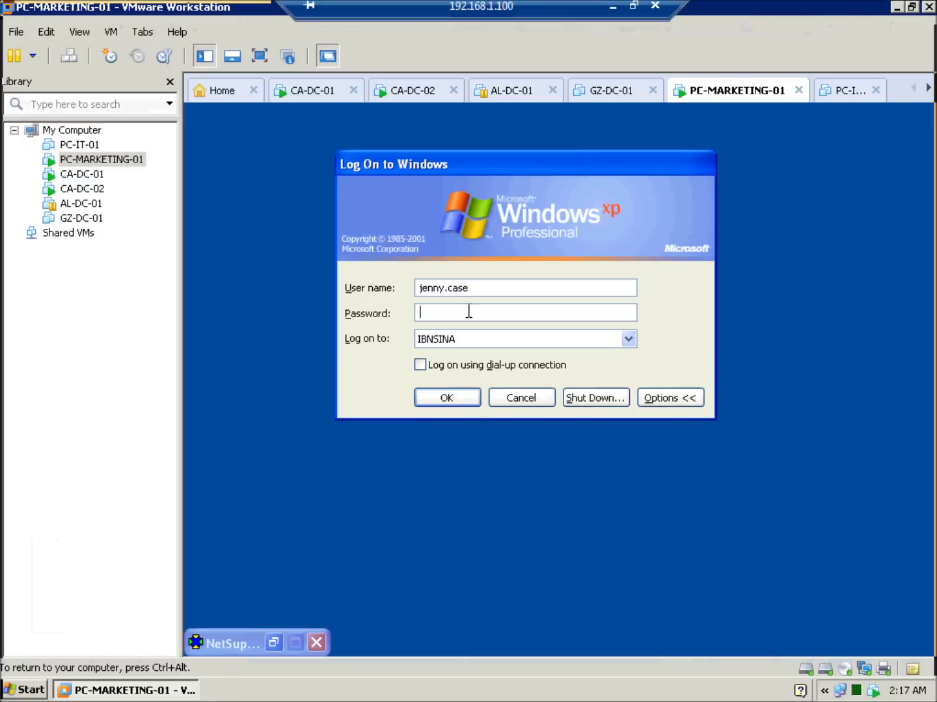
pyautogui.write('•••••')
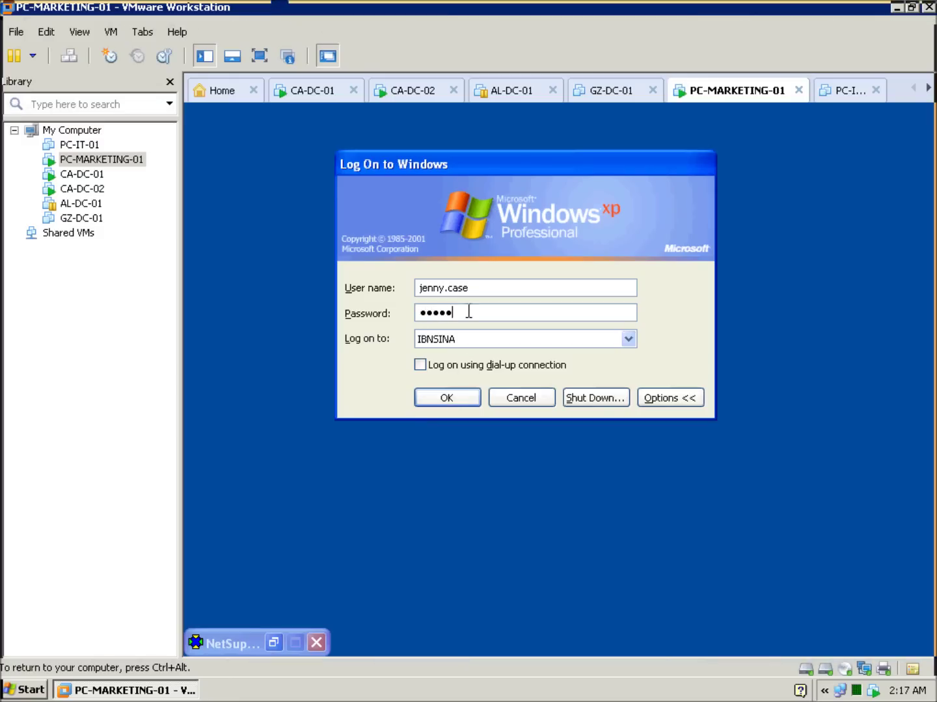
pyautogui.click(459, 398)
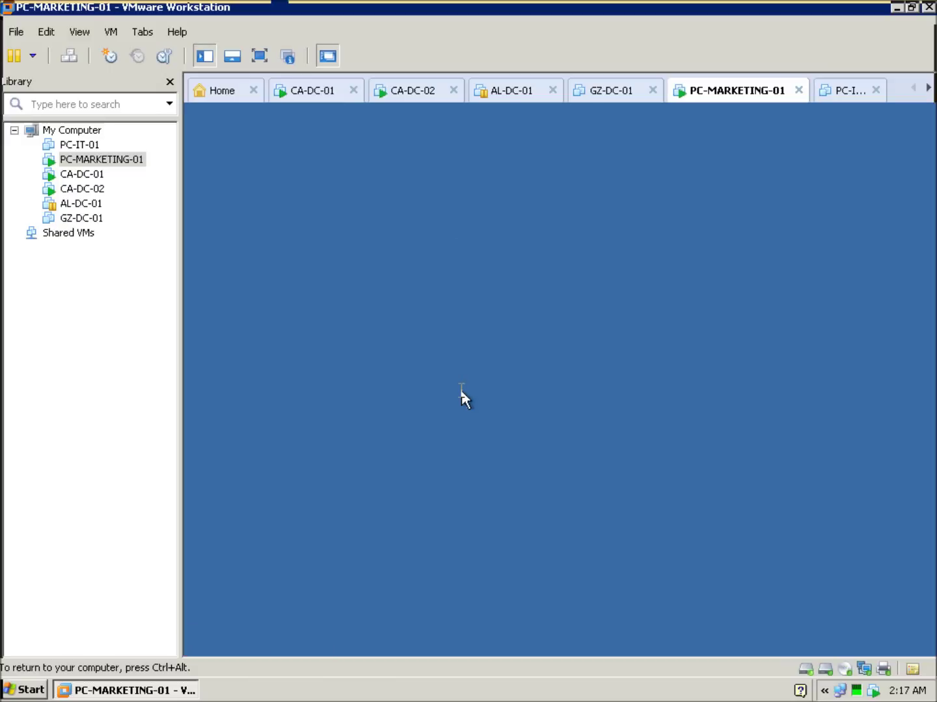
pyautogui.click(485, 193)
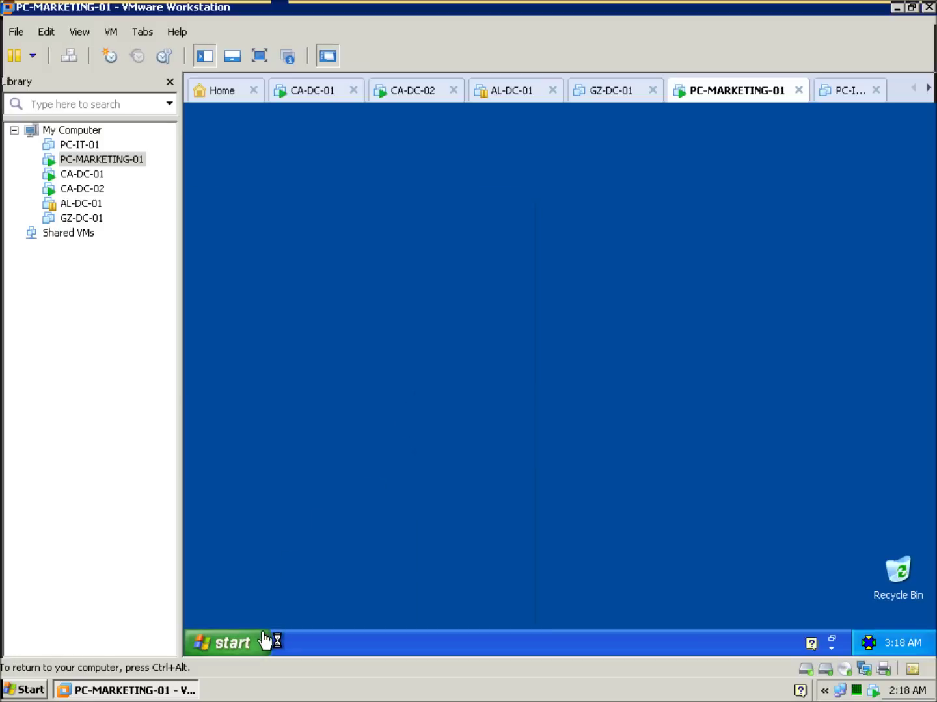
# Open My Computer on the XP guest and check that the Z: home drive is empty.
pyautogui.click(264, 644)
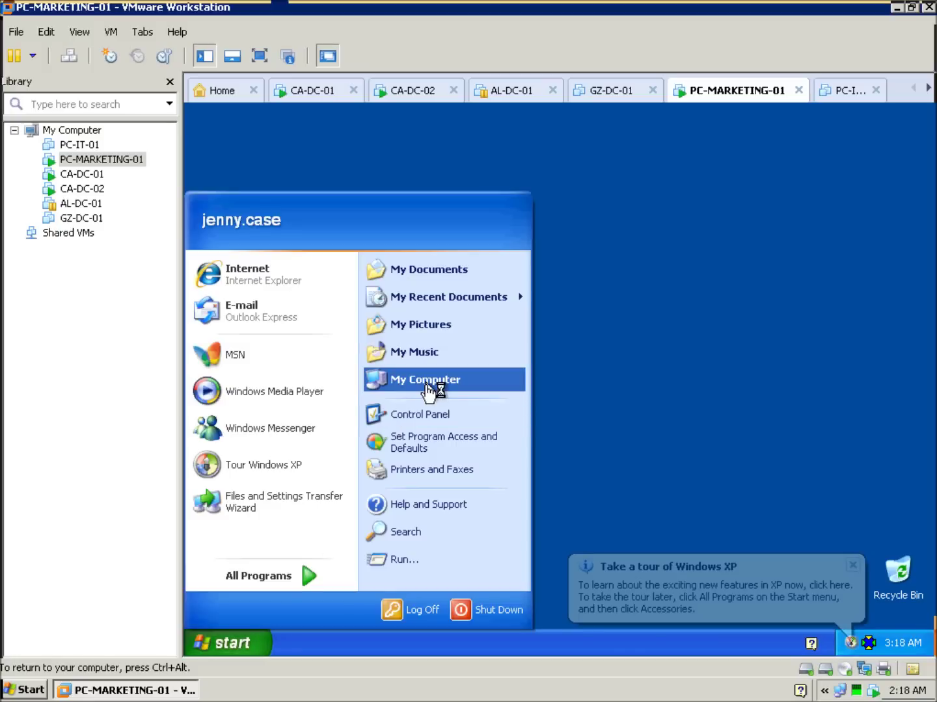
pyautogui.click(428, 383)
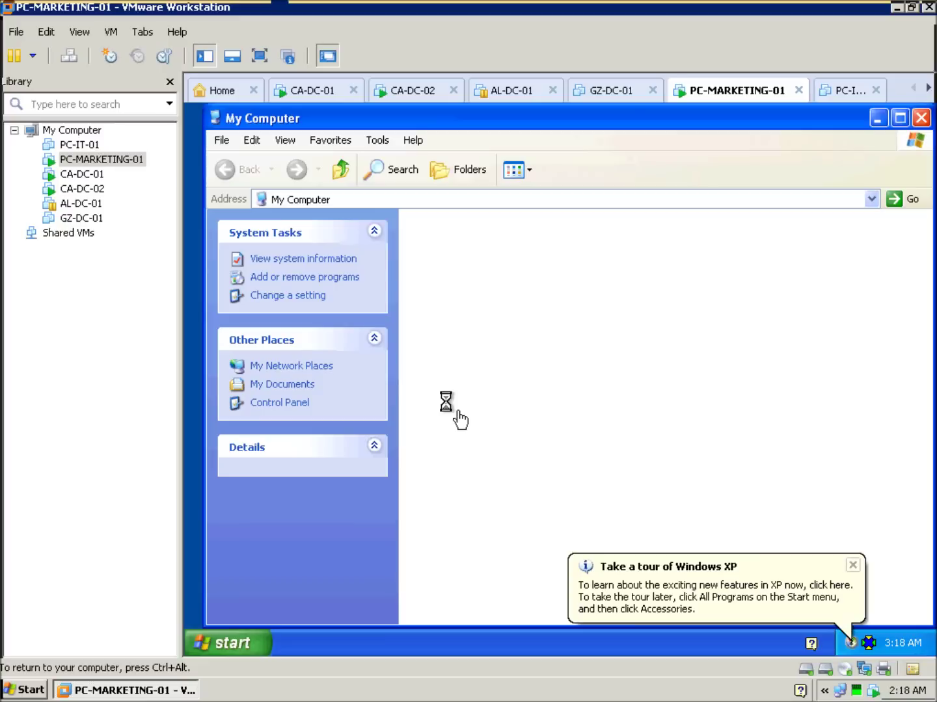
pyautogui.click(852, 566)
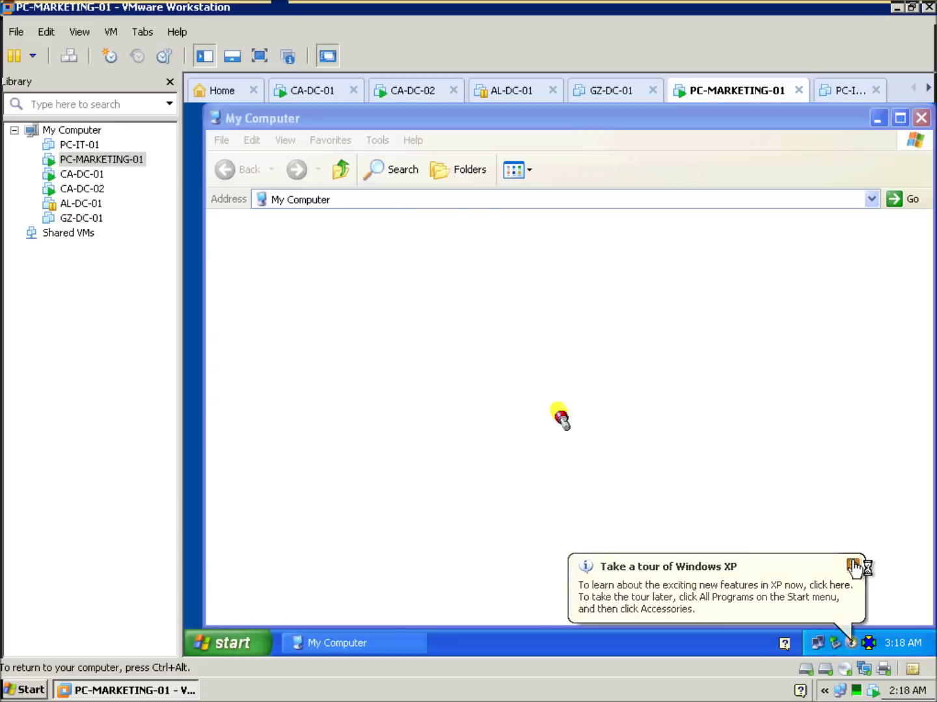
pyautogui.click(499, 455)
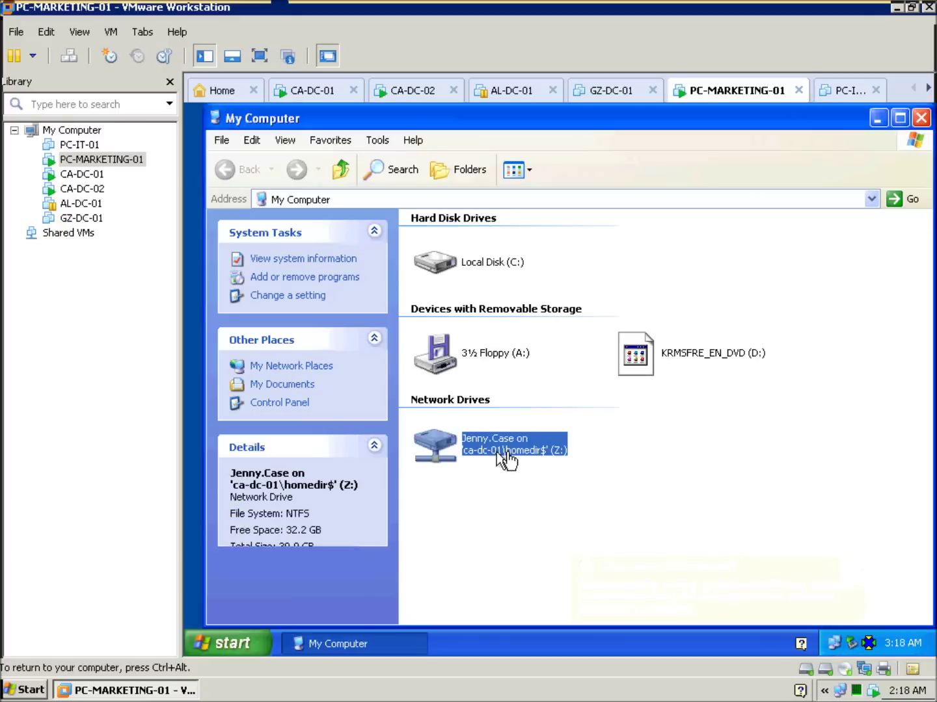
pyautogui.doubleClick(520, 455)
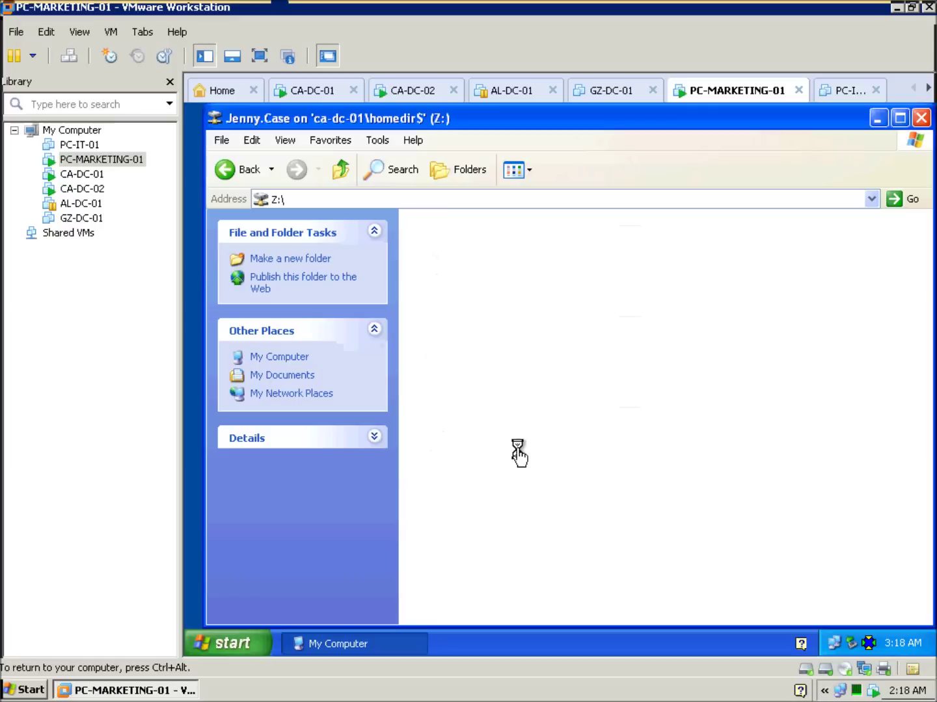
pyautogui.click(344, 172)
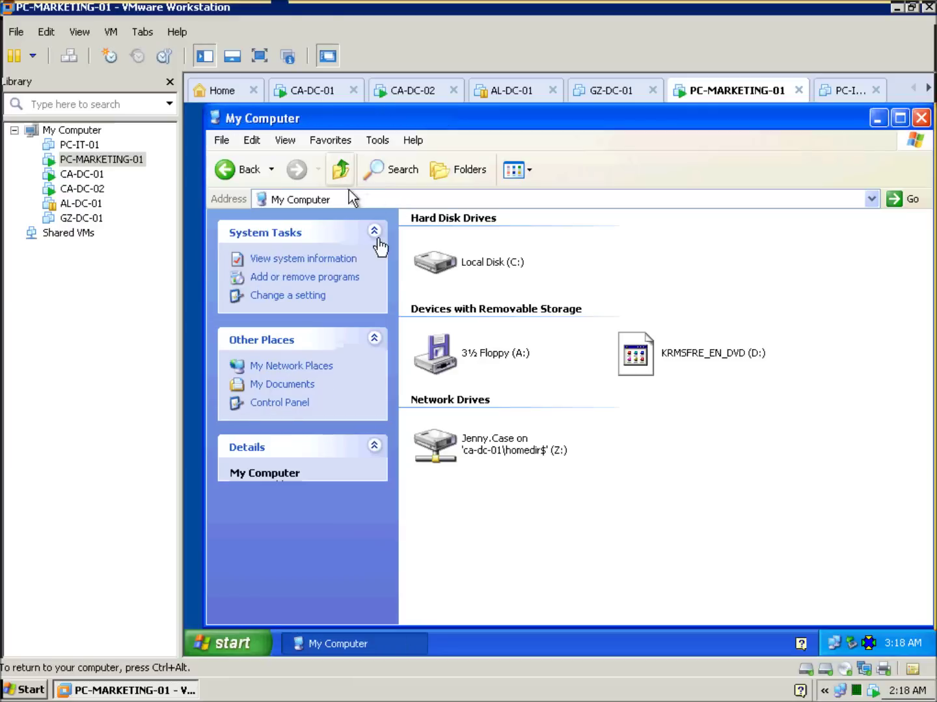
# Browse to C:\Program Files and bring up the NetSupport folder's actions.
pyautogui.doubleClick(441, 257)
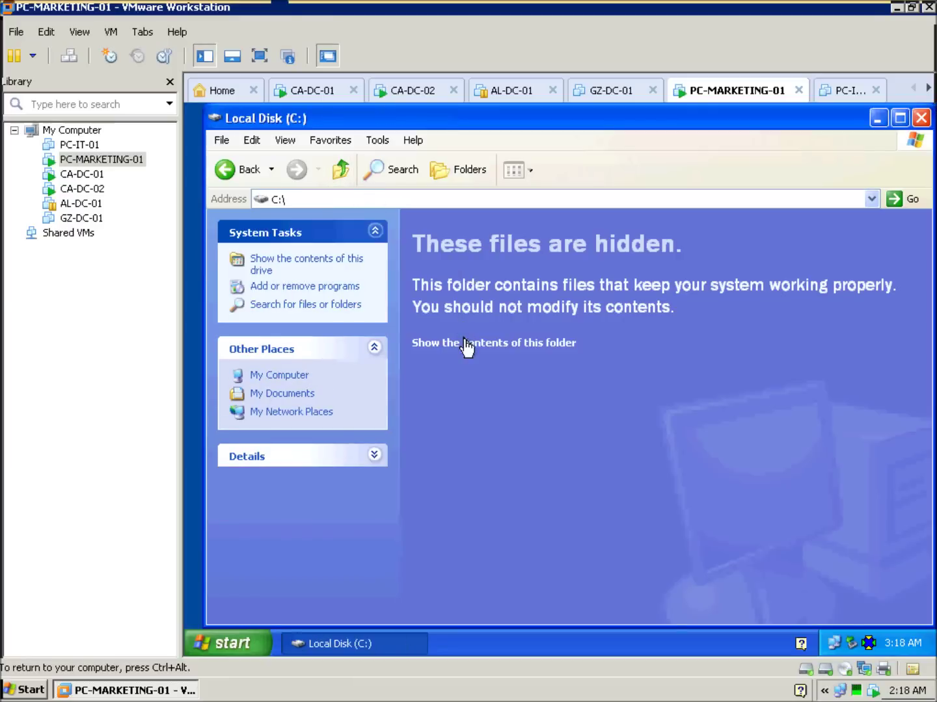
pyautogui.click(465, 342)
pyautogui.doubleClick(686, 242)
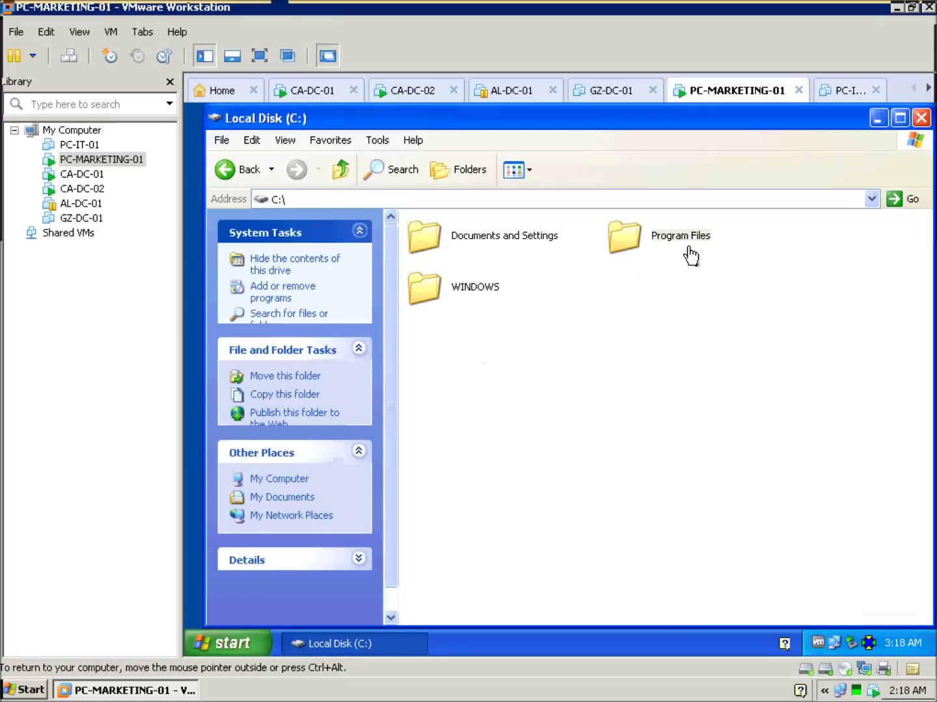
pyautogui.click(559, 344)
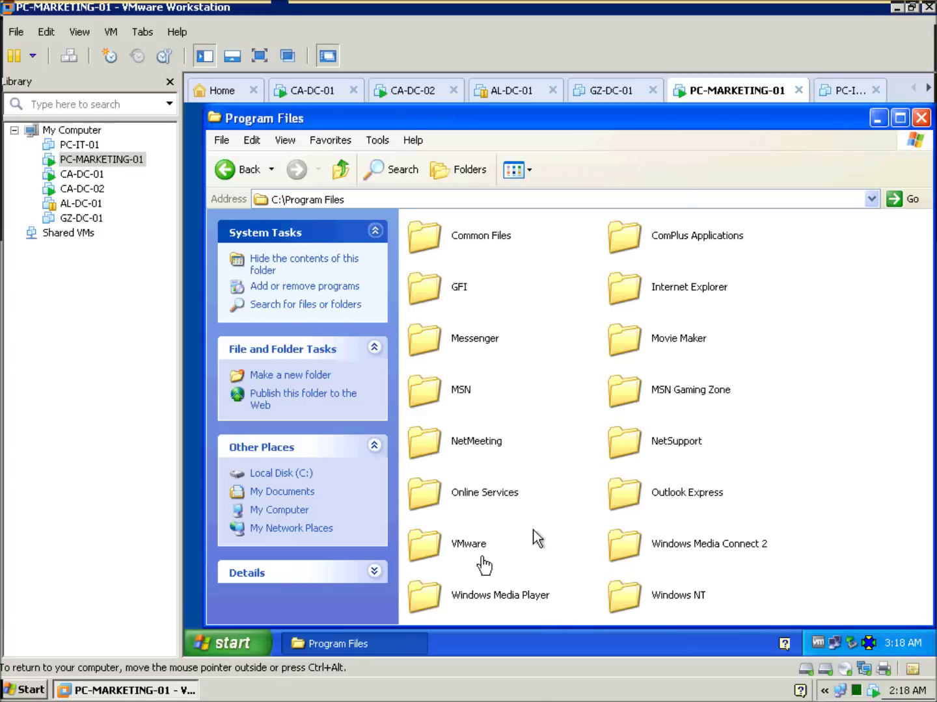
pyautogui.click(478, 602)
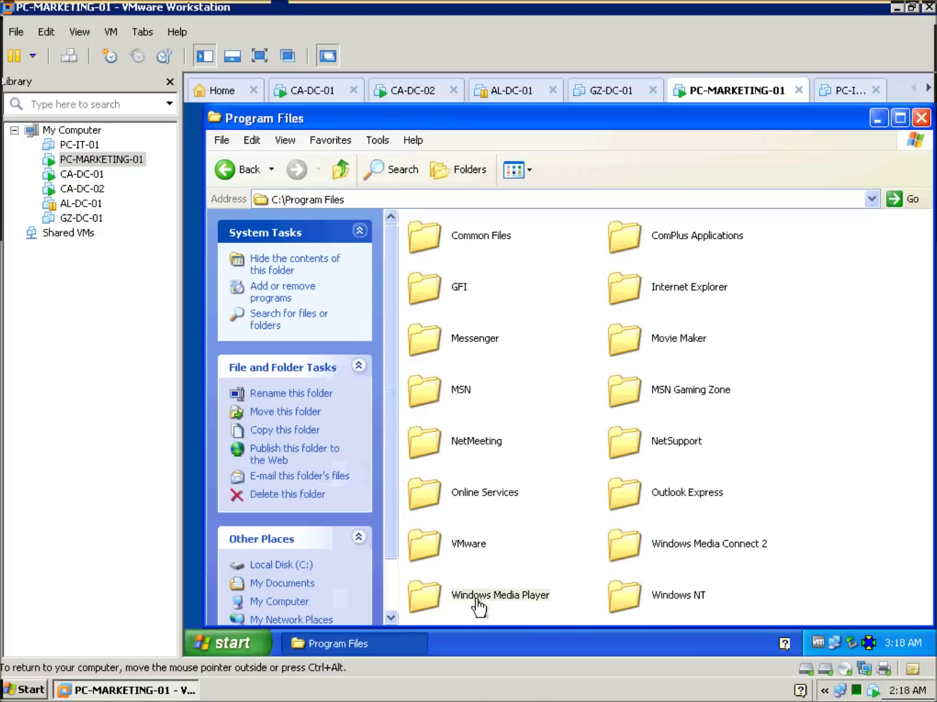
pyautogui.rightClick(477, 601)
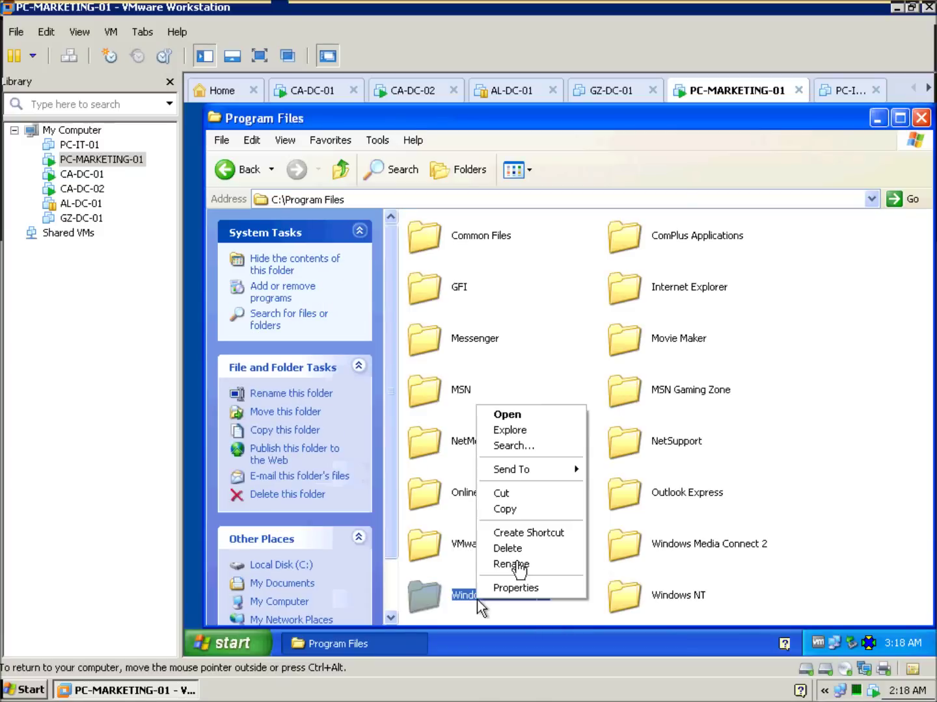
pyautogui.click(502, 508)
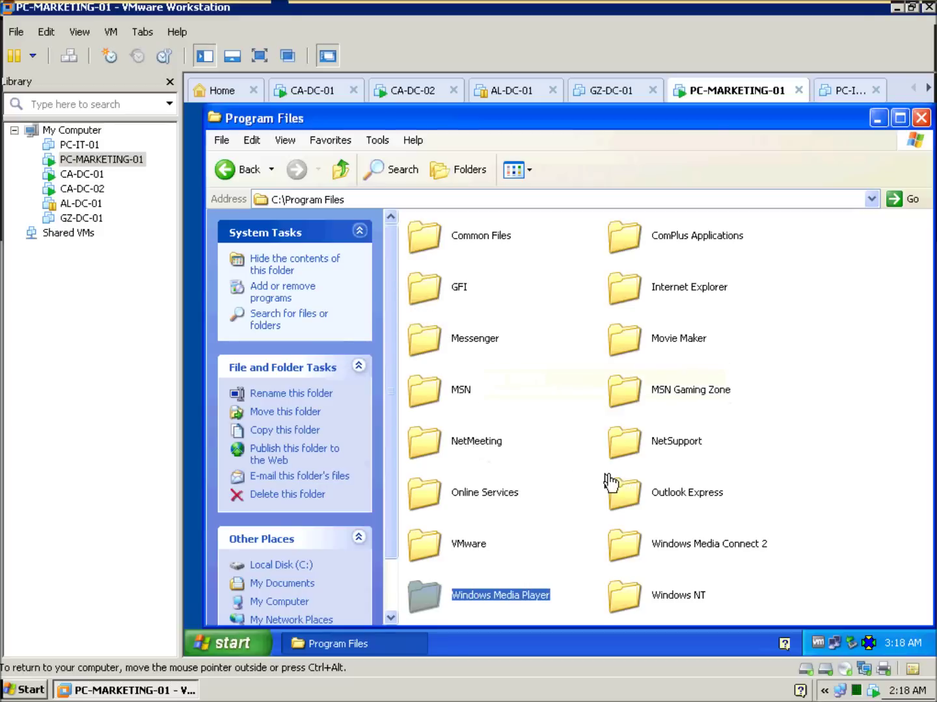
pyautogui.rightClick(659, 447)
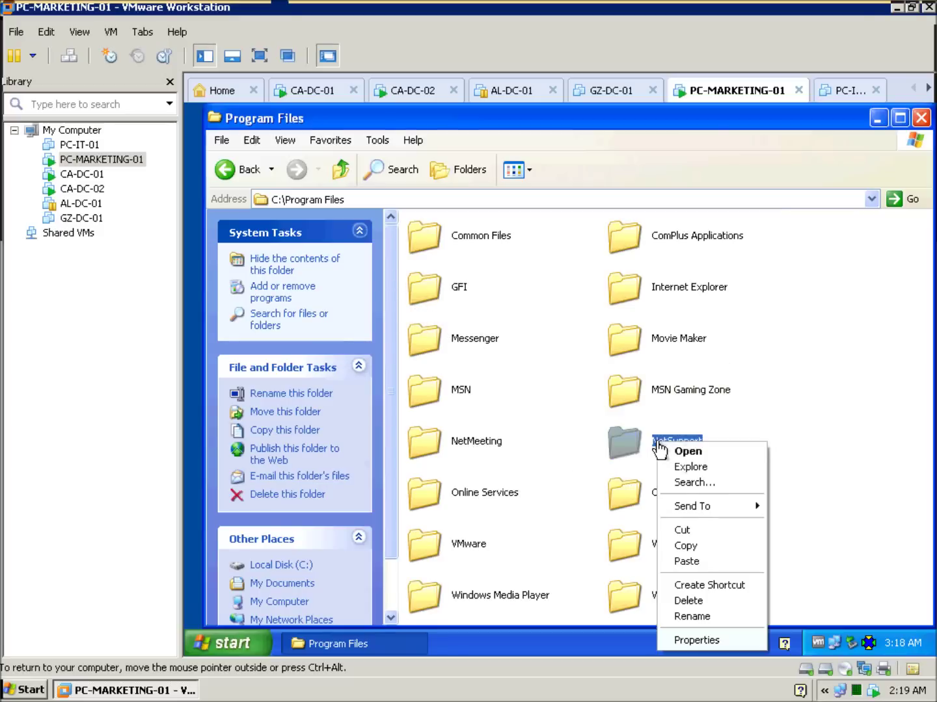
# Copy the NetSupport folder from Program Files and paste it into the Z: home drive.
pyautogui.click(691, 548)
pyautogui.click(340, 170)
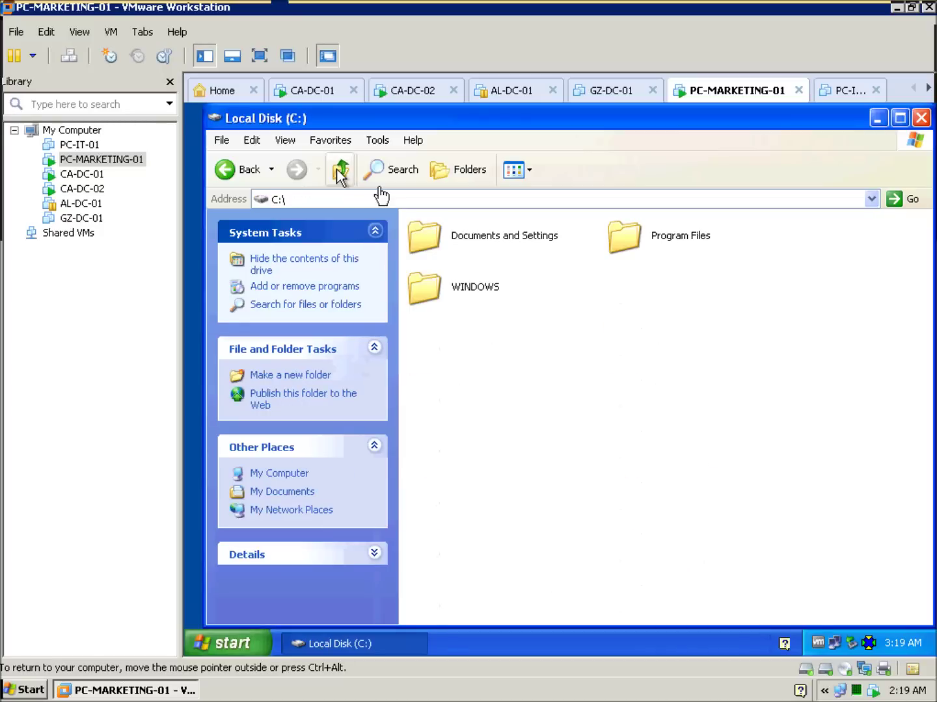
pyautogui.click(339, 170)
pyautogui.doubleClick(477, 449)
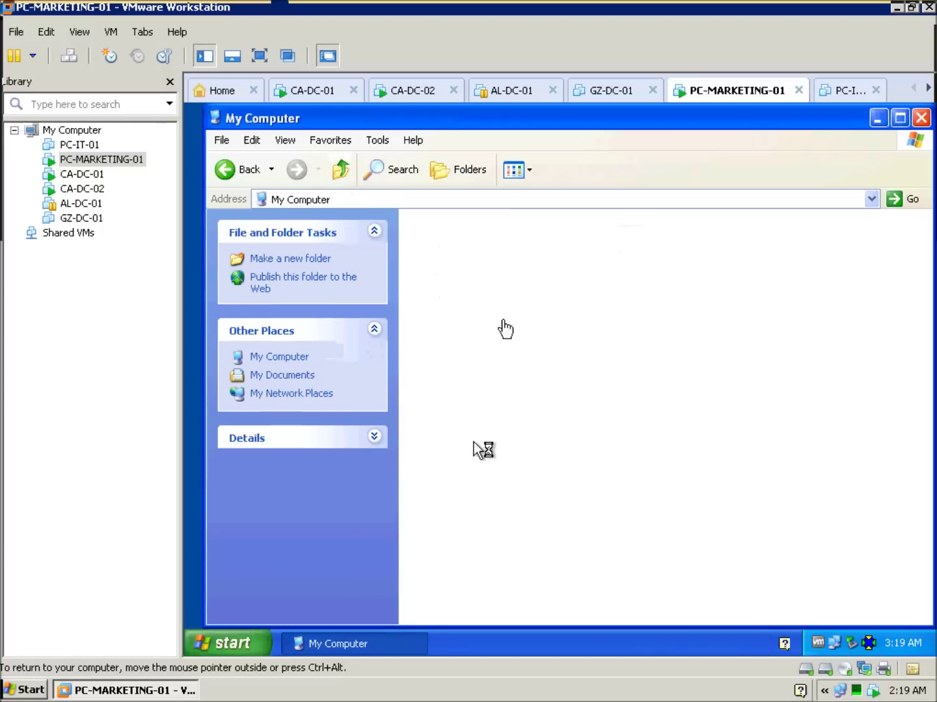
pyautogui.rightClick(497, 295)
pyautogui.click(535, 379)
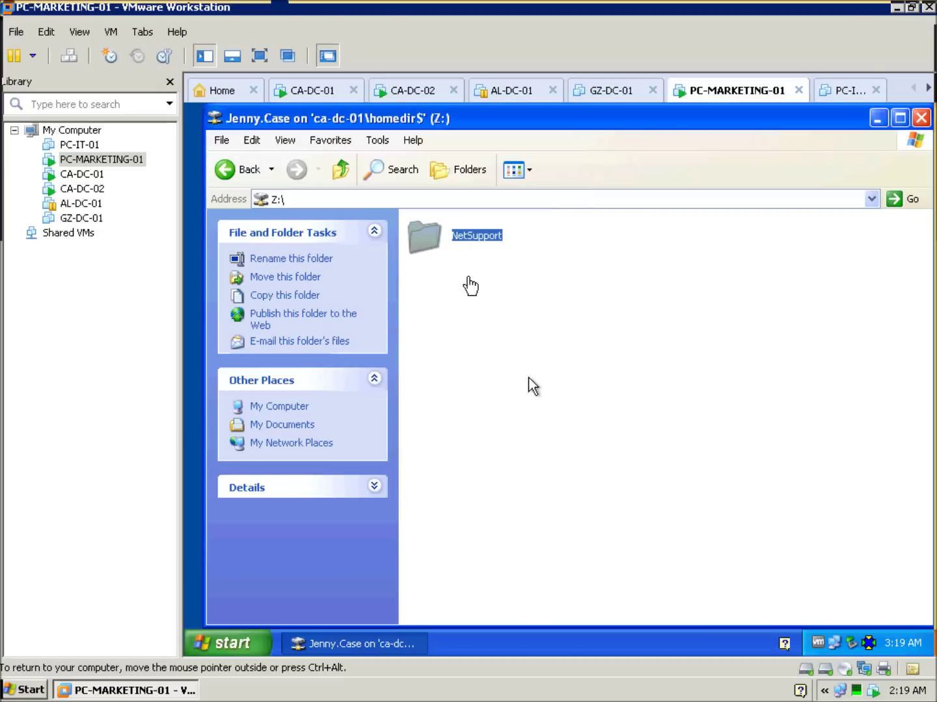
# Delete the Support folder inside Z:\NetSupport\NetSupport Manager.
pyautogui.doubleClick(455, 255)
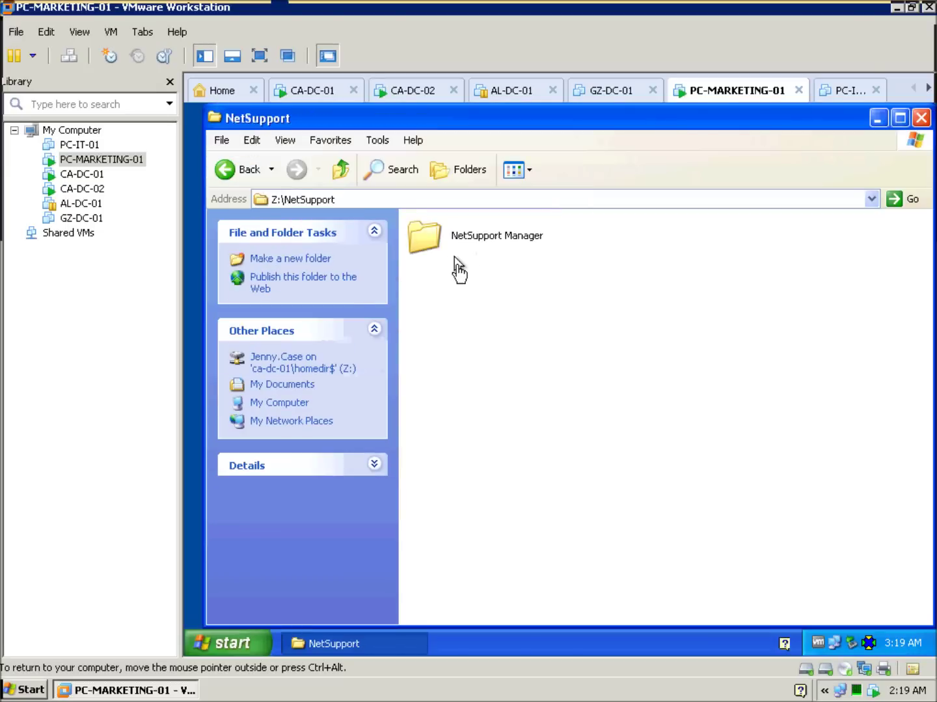
pyautogui.doubleClick(454, 255)
pyautogui.click(438, 232)
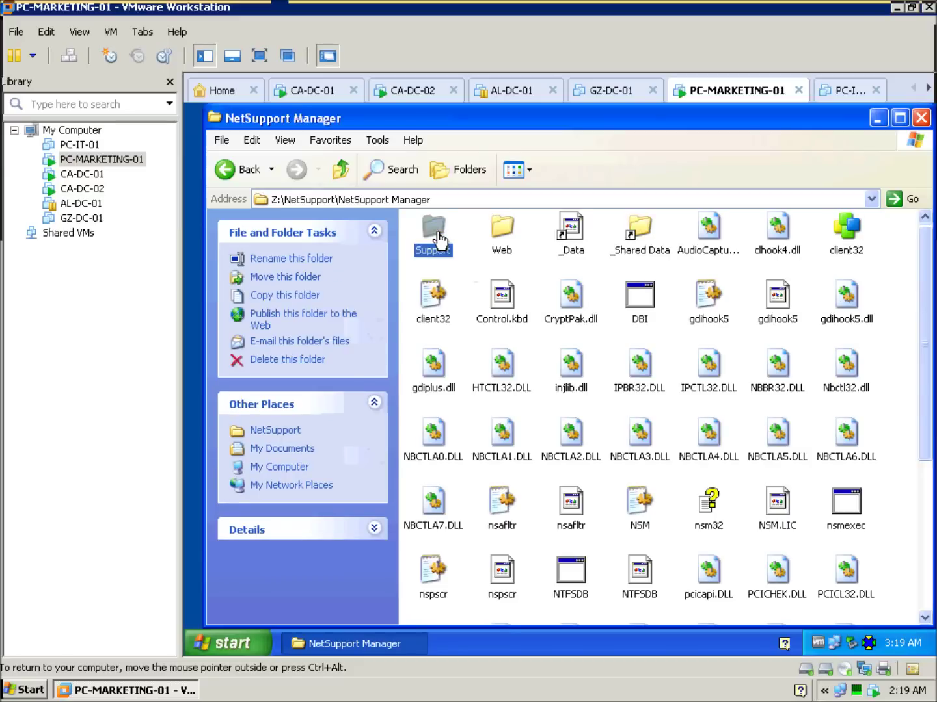
pyautogui.rightClick(437, 231)
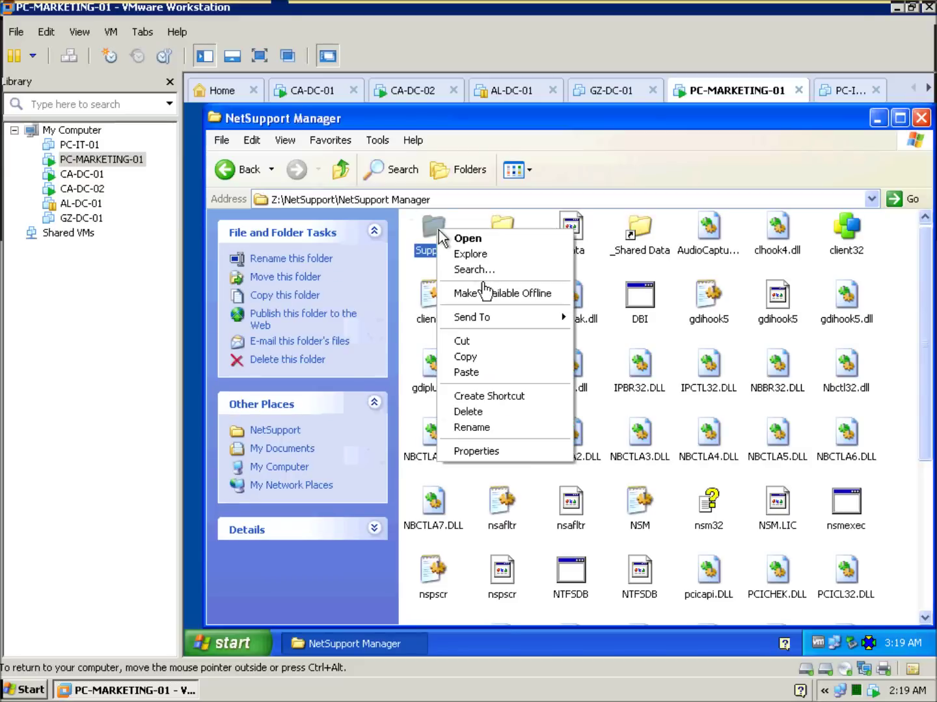
pyautogui.click(483, 412)
pyautogui.click(603, 413)
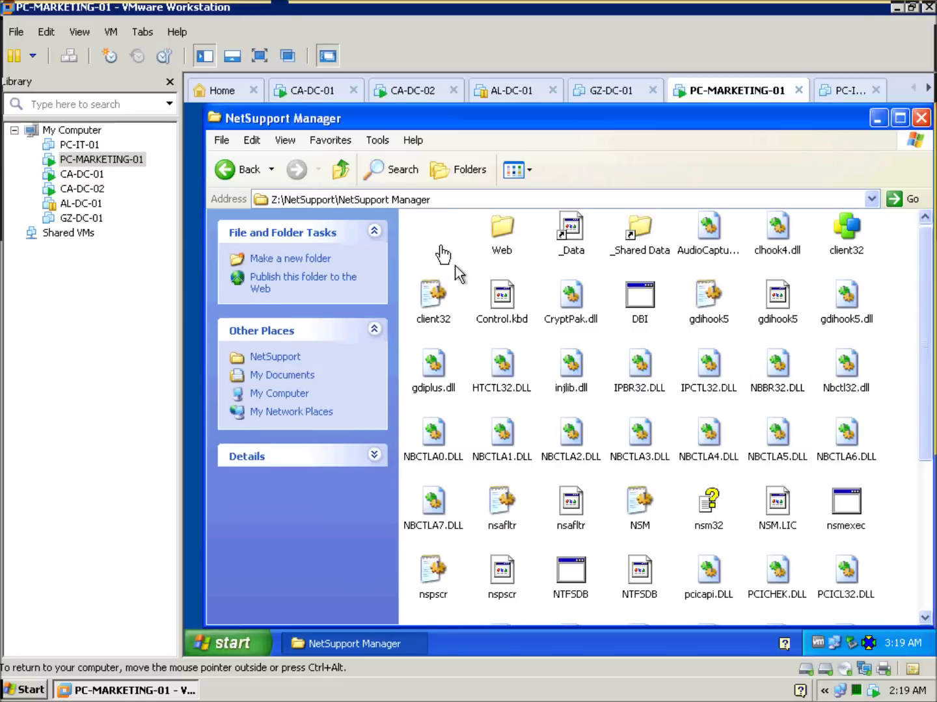
# Take the remote desktop session out of full screen.
pyautogui.click(253, 141)
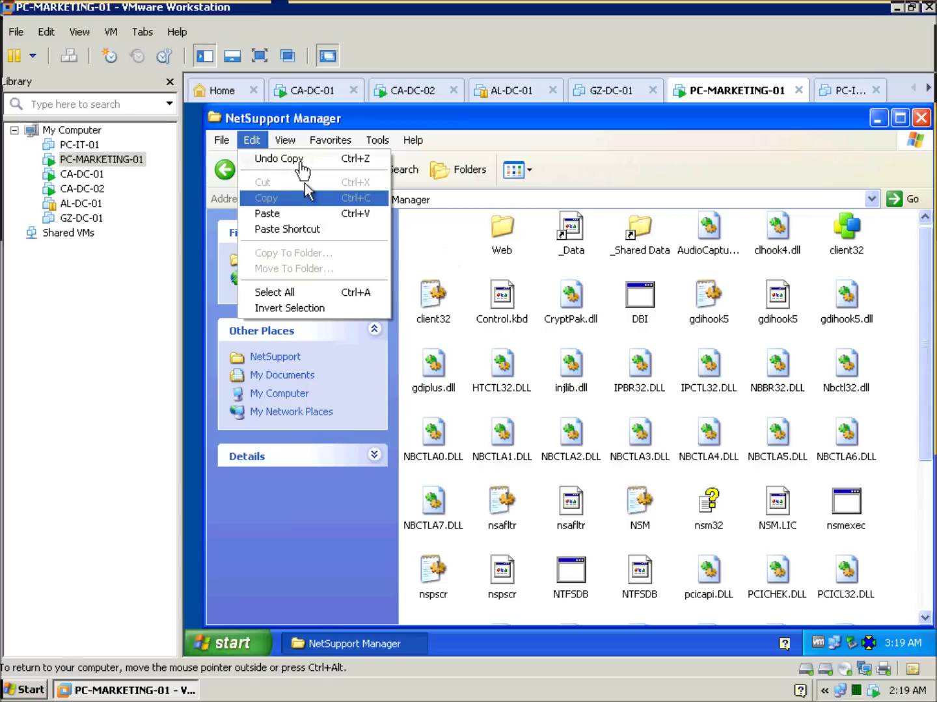
pyautogui.click(429, 231)
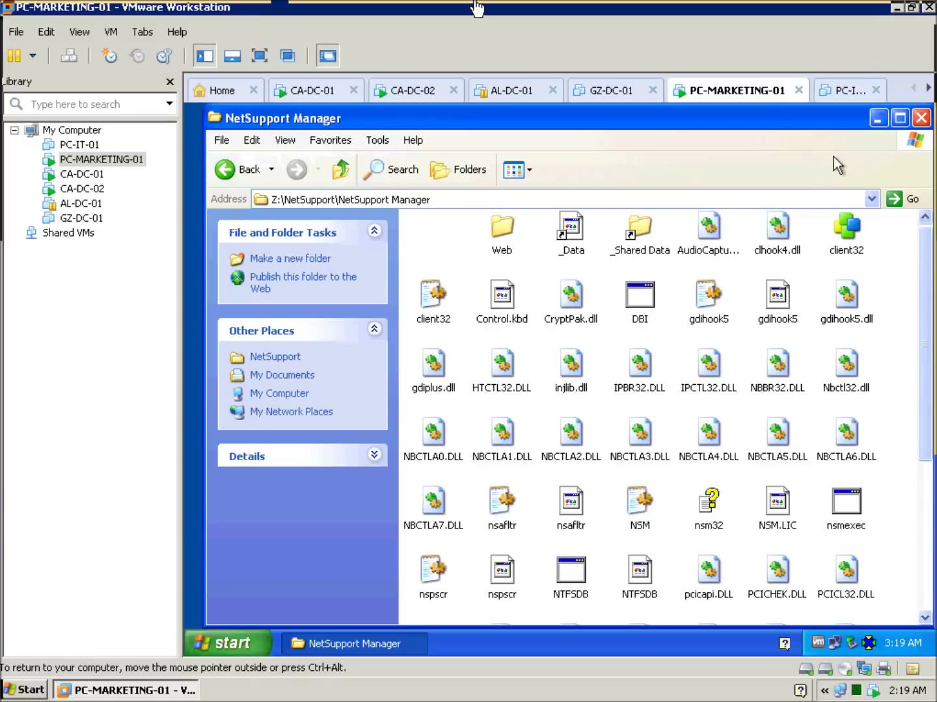
pyautogui.moveTo(584, 14)
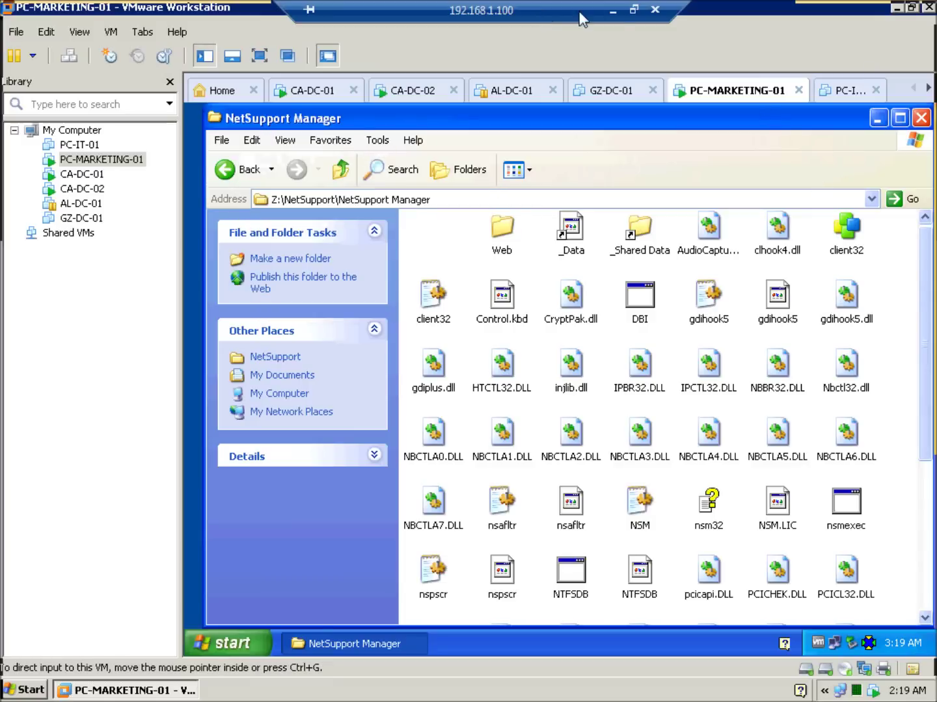
pyautogui.click(634, 10)
pyautogui.click(722, 697)
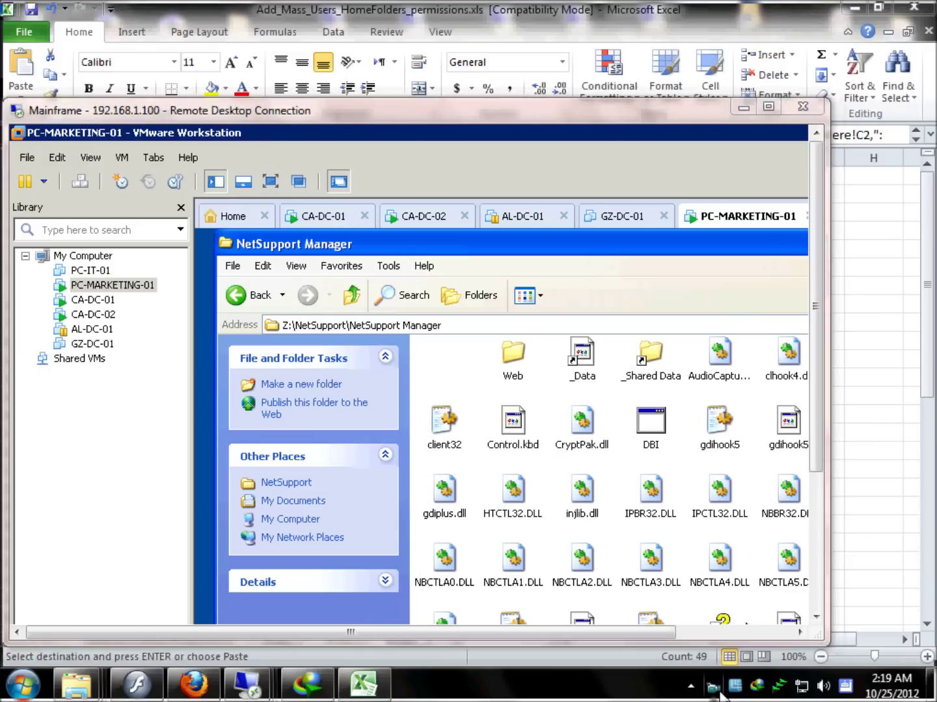